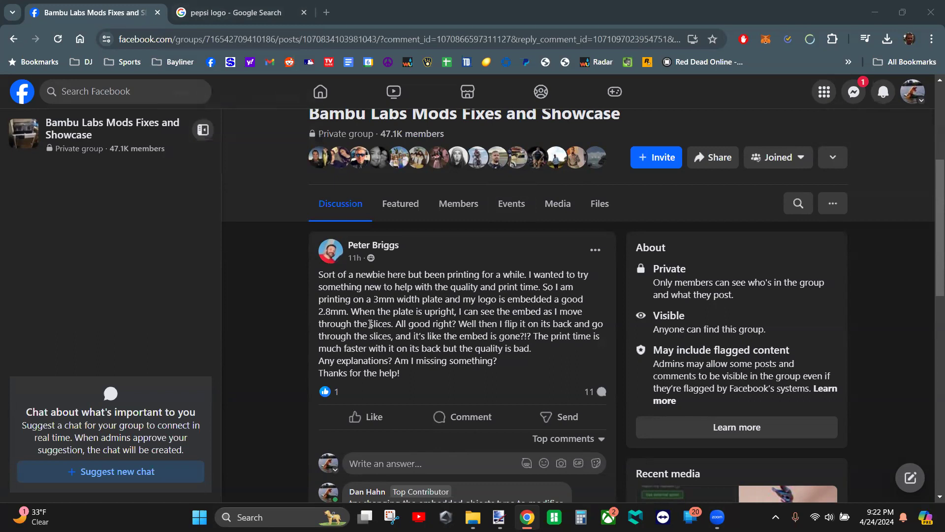
{"action": "scroll", "coordinate": [370, 323], "scroll_direction": "down", "scroll_amount": 3}
{"action": "scroll", "coordinate": [359, 240], "scroll_direction": "up", "scroll_amount": 2}
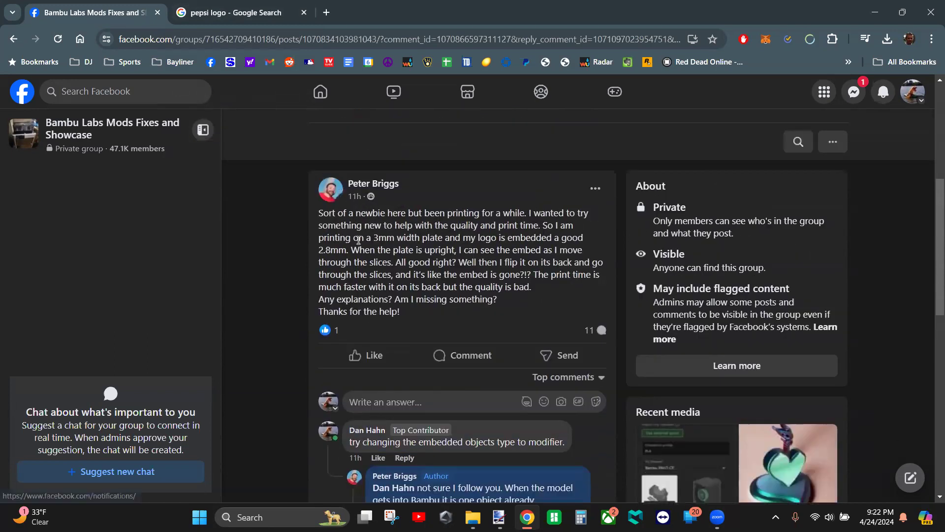
{"action": "scroll", "coordinate": [358, 240], "scroll_direction": "up", "scroll_amount": 3}
- Switch to the Pepsi logo image search results and filter them to large images only
{"action": "left_click", "coordinate": [235, 16]}
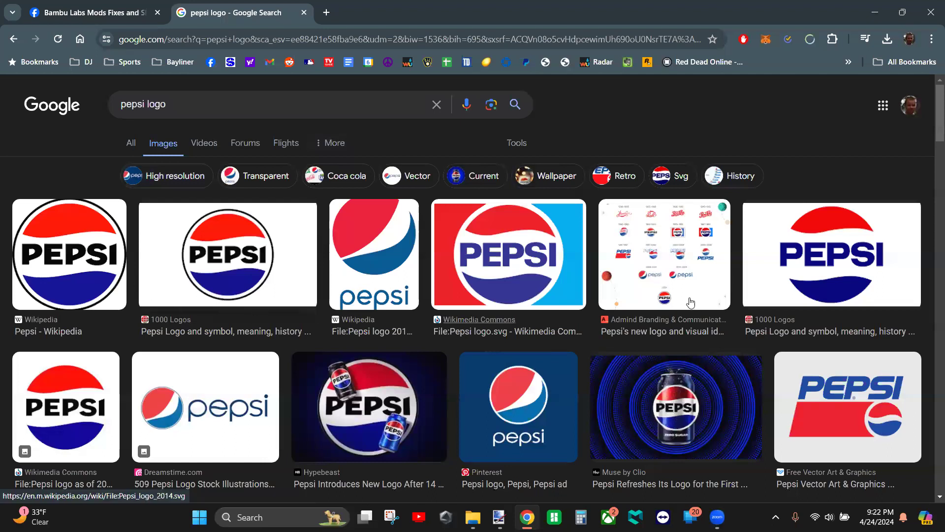
{"action": "left_click", "coordinate": [517, 144]}
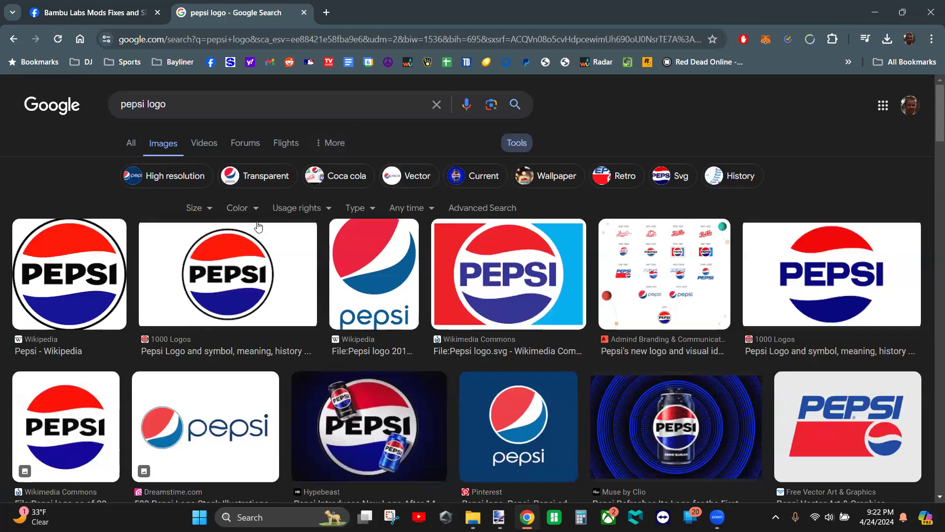
{"action": "left_click", "coordinate": [212, 209]}
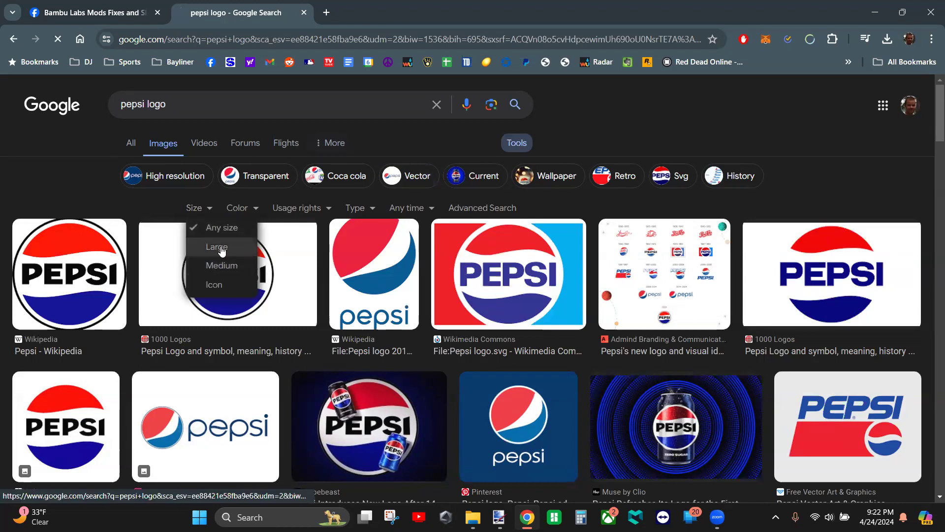
{"action": "left_click", "coordinate": [222, 251]}
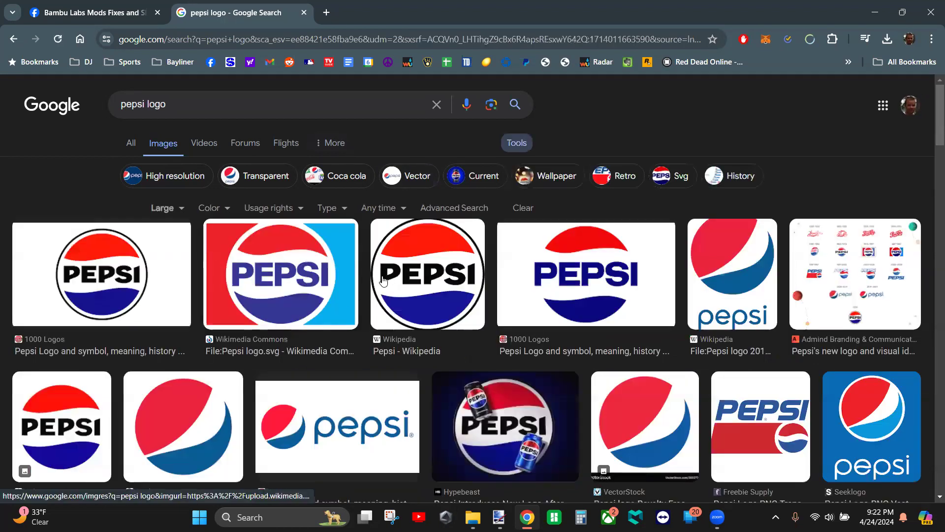
- Open the preview of the 1000 Logos result with the black-outlined Pepsi logo and copy the image
{"action": "scroll", "coordinate": [383, 279], "scroll_direction": "down", "scroll_amount": 1}
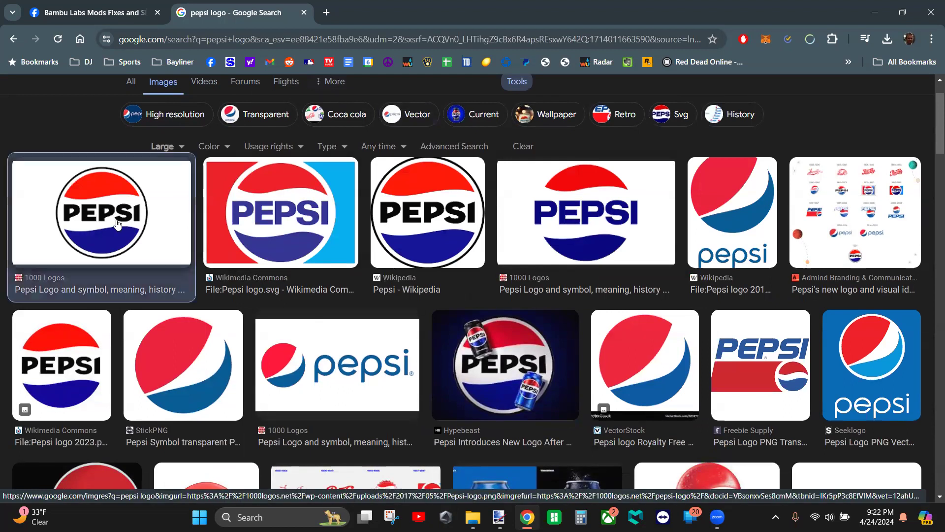
{"action": "left_click", "coordinate": [131, 261]}
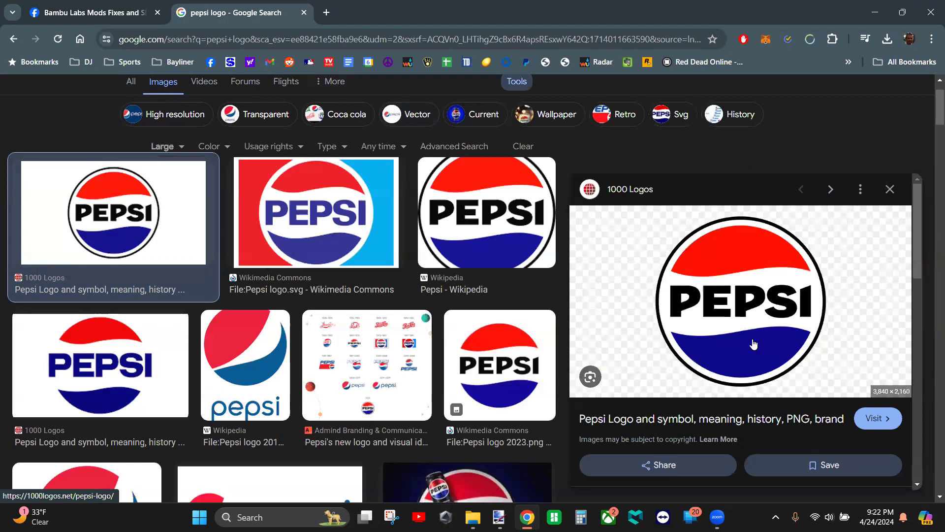
{"action": "right_click", "coordinate": [754, 338]}
{"action": "left_click", "coordinate": [661, 215]}
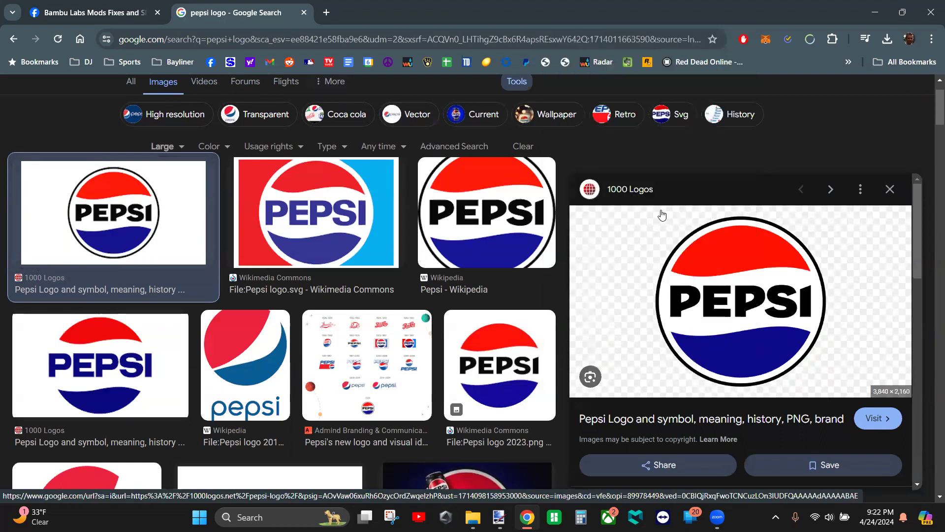
- Switch to paint.net, create a new 3840 × 2160 pixel image and paste the copied Pepsi logo into it
{"action": "left_click", "coordinate": [903, 12]}
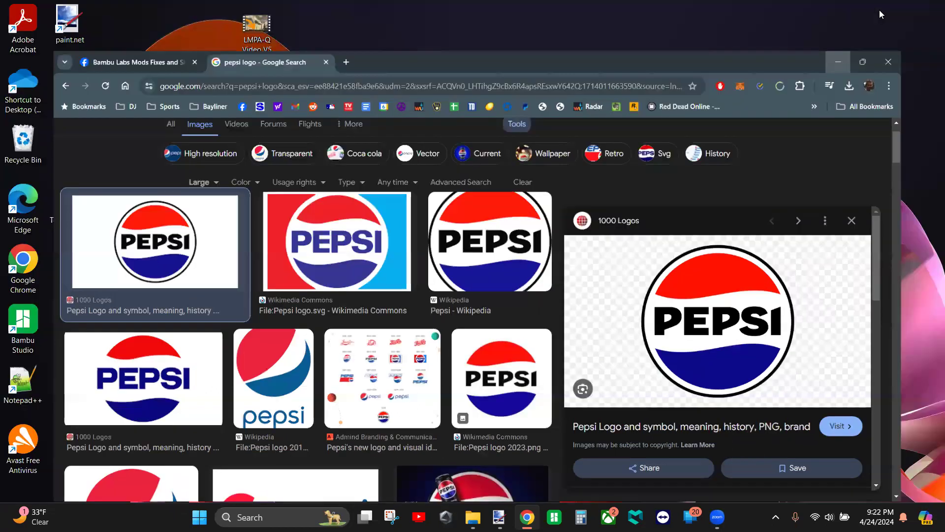
{"action": "left_click", "coordinate": [838, 62]}
{"action": "left_click", "coordinate": [499, 517]}
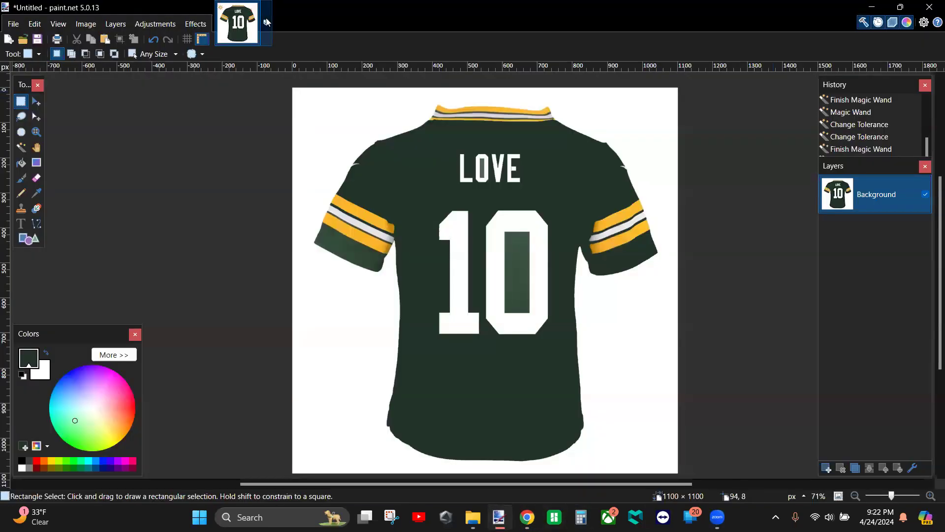
{"action": "key", "text": "ctrl+n"}
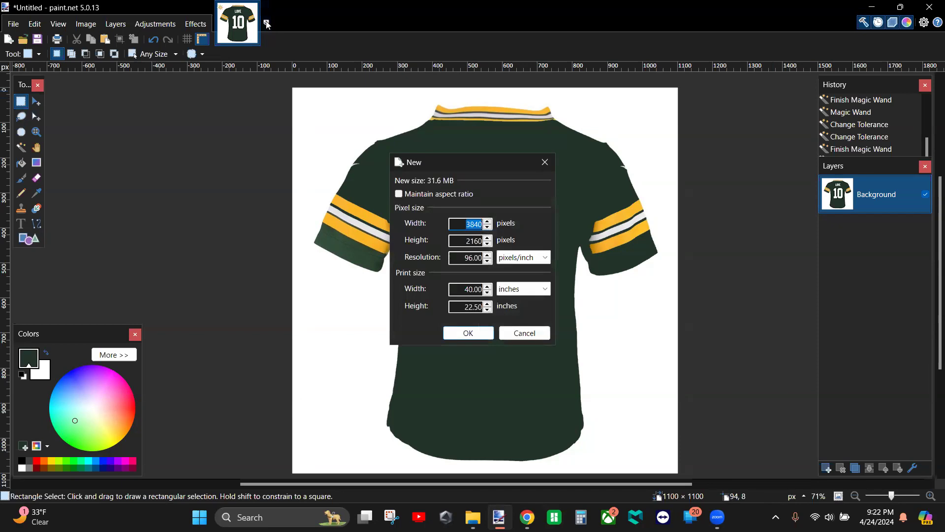
{"action": "key", "text": "Return"}
{"action": "key", "text": "ctrl+v"}
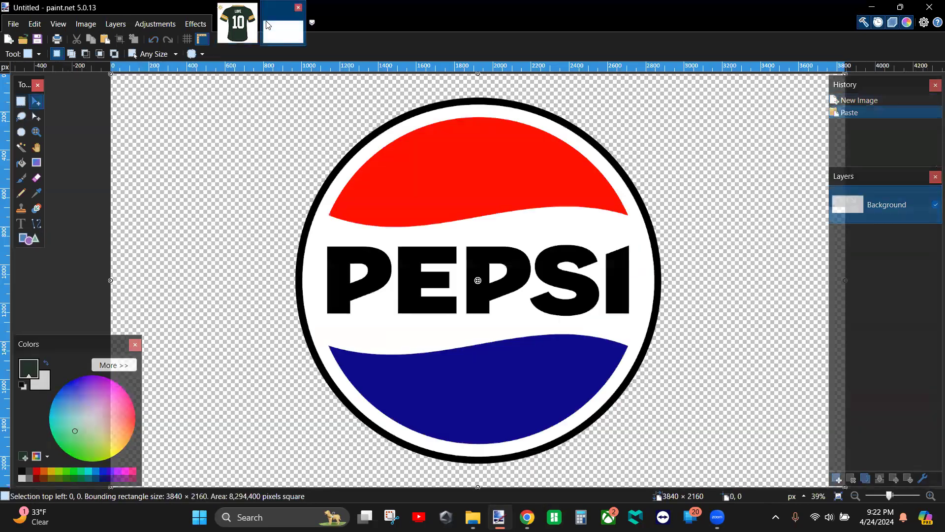
{"action": "scroll", "coordinate": [475, 281], "scroll_direction": "down", "scroll_amount": 2, "text": "ctrl"}
{"action": "scroll", "coordinate": [476, 281], "scroll_direction": "up", "scroll_amount": 1, "text": "ctrl"}
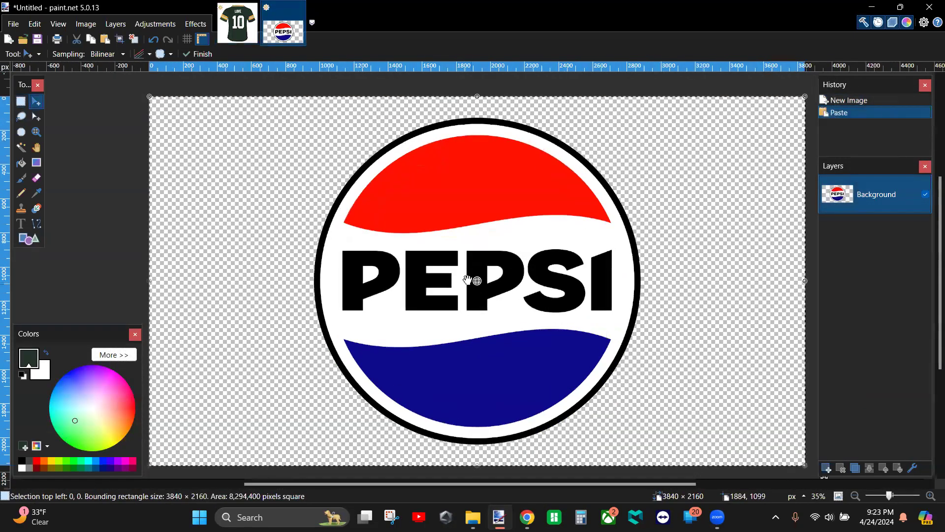
- Copy a rectangular area of about 2083 × 2160 pixels around the logo and paste it into a new image of that size
{"action": "left_click", "coordinate": [21, 101]}
{"action": "left_click", "coordinate": [340, 103]}
{"action": "left_click_drag", "start_coordinate": [300, 96], "coordinate": [655, 468]}
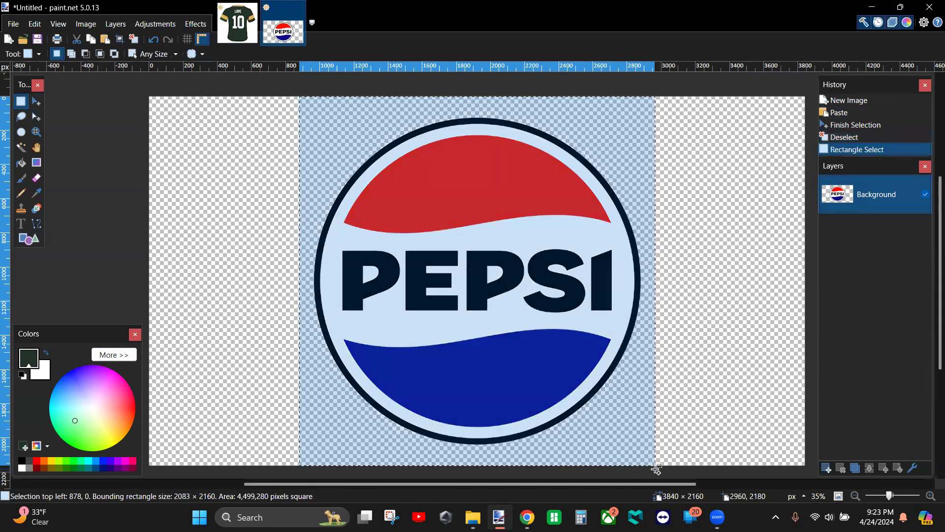
{"action": "key", "text": "ctrl+n"}
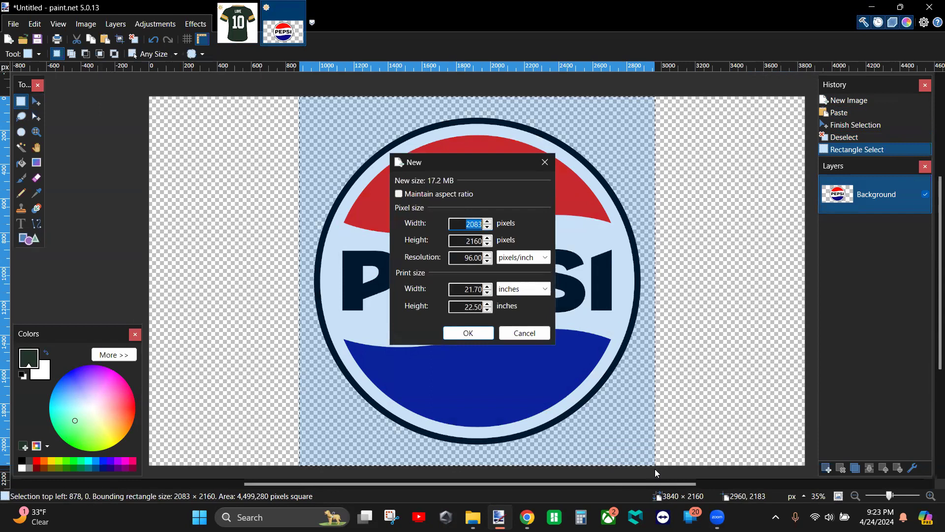
{"action": "key", "text": "Return"}
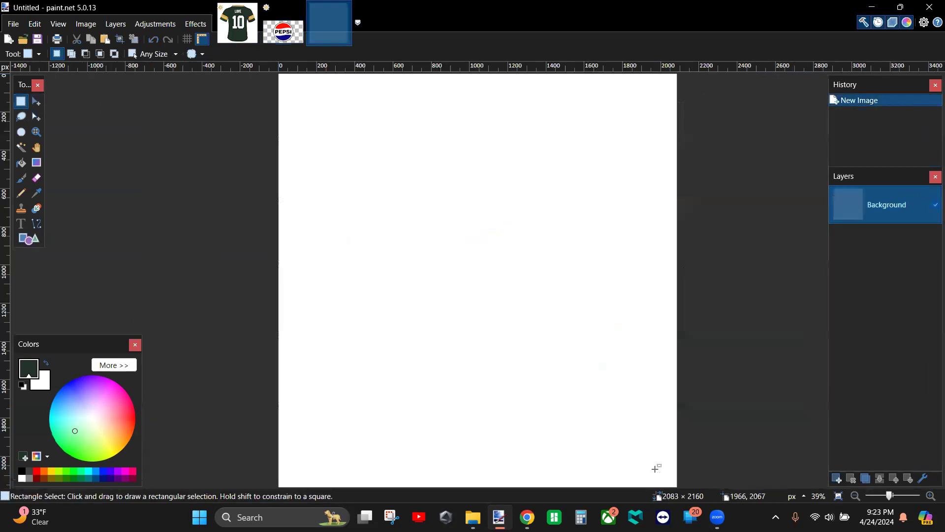
{"action": "key", "text": "ctrl+v"}
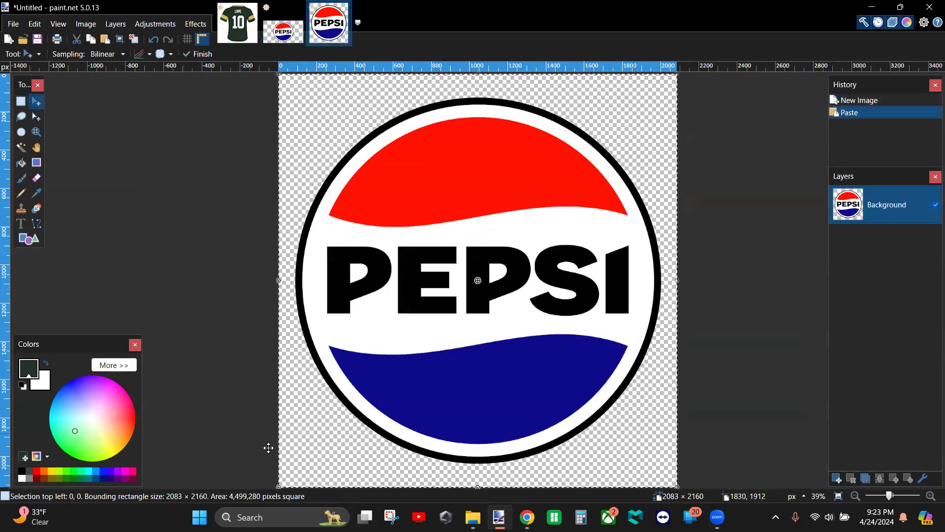
- Close the wide Pepsi logo image and the football jersey image without saving either one
{"action": "left_click", "coordinate": [283, 27]}
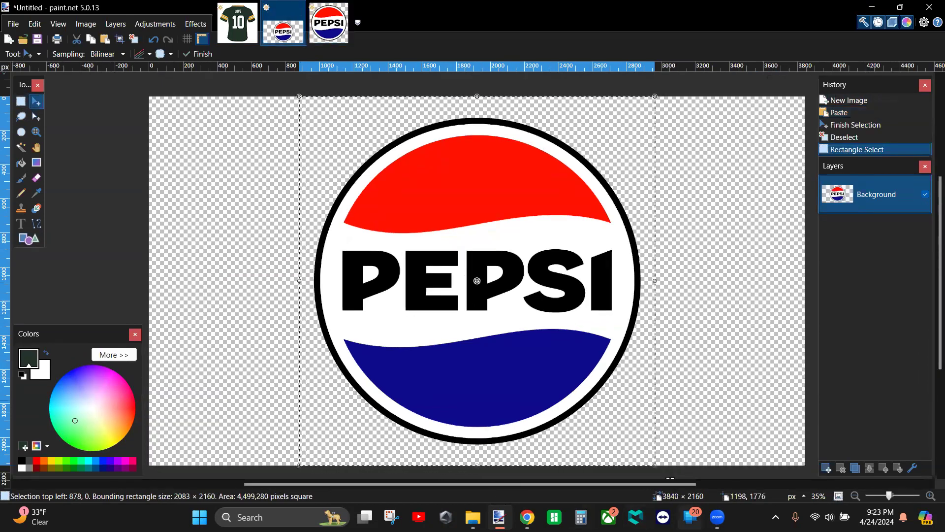
{"action": "mouse_move", "coordinate": [527, 517]}
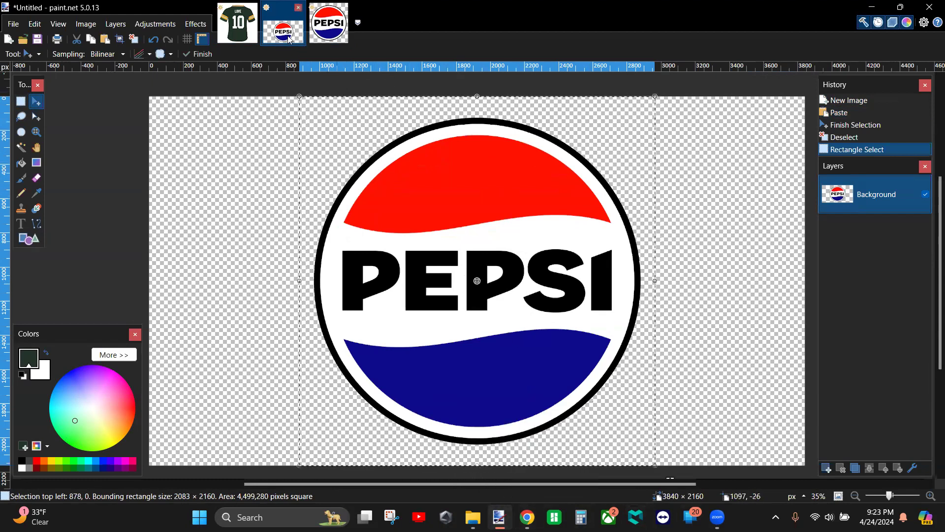
{"action": "left_click", "coordinate": [299, 7]}
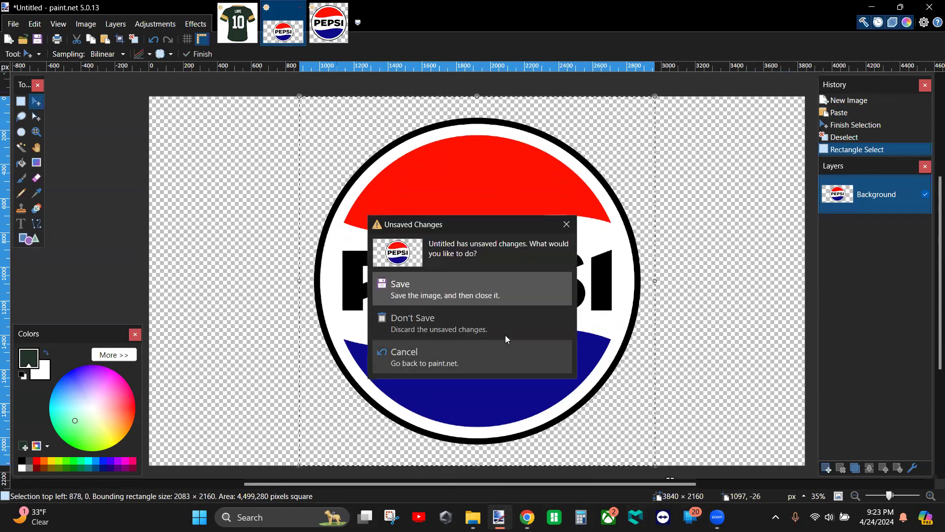
{"action": "left_click", "coordinate": [502, 322]}
{"action": "left_click", "coordinate": [242, 41]}
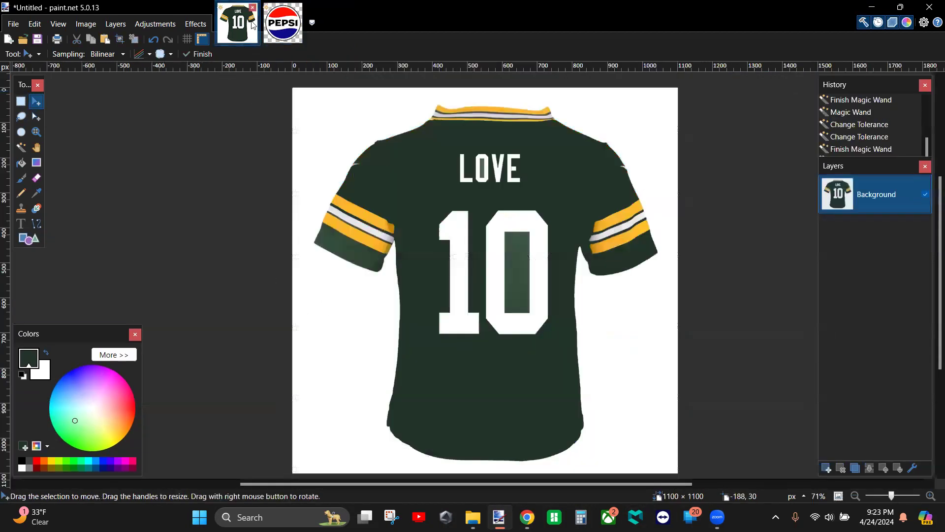
{"action": "left_click", "coordinate": [252, 7]}
{"action": "left_click", "coordinate": [502, 347]}
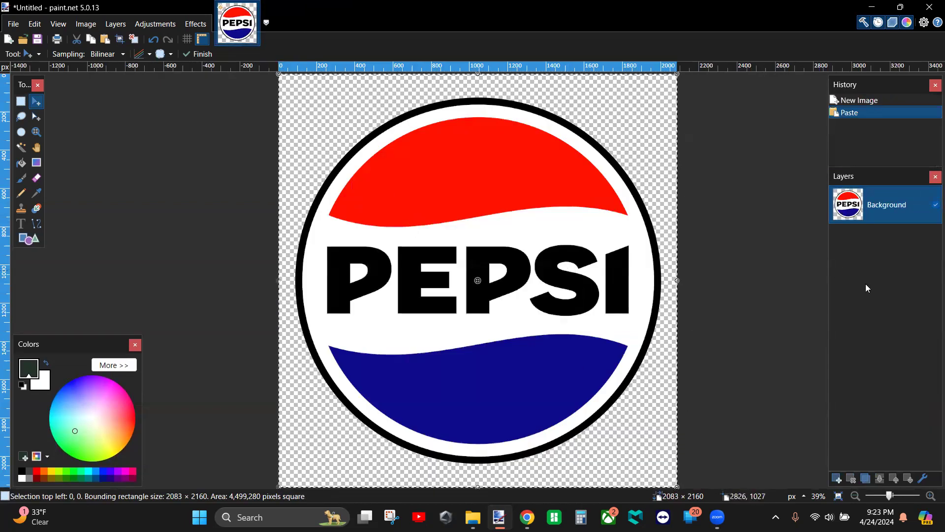
- Deselect the pasted logo, duplicate the Background layer and rename the upper copy Shape
{"action": "key", "text": "ctrl+d"}
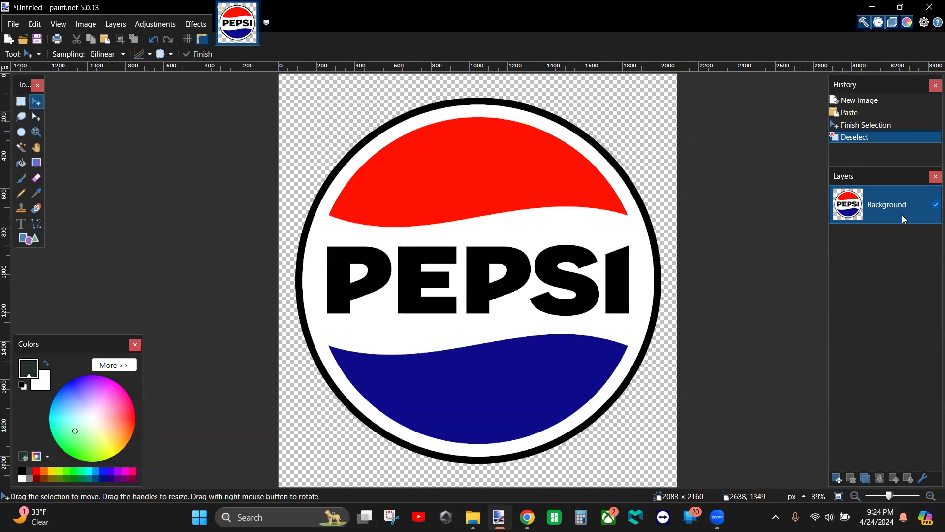
{"action": "left_click", "coordinate": [866, 479]}
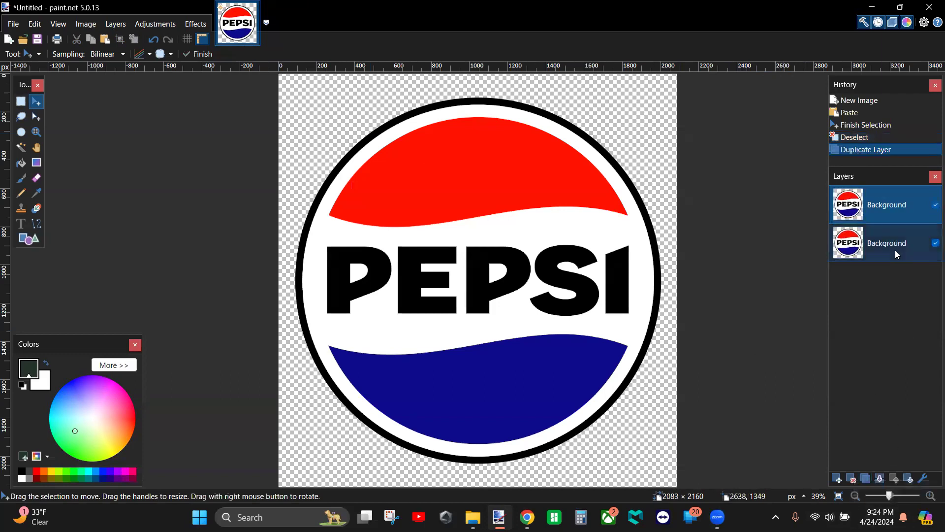
{"action": "double_click", "coordinate": [886, 208]}
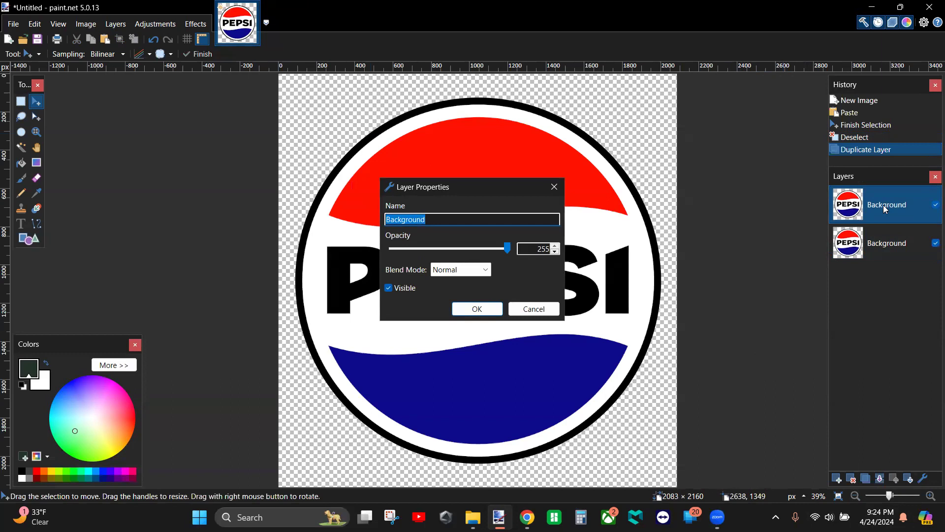
{"action": "type", "text": "Shape"}
{"action": "key", "text": "Return"}
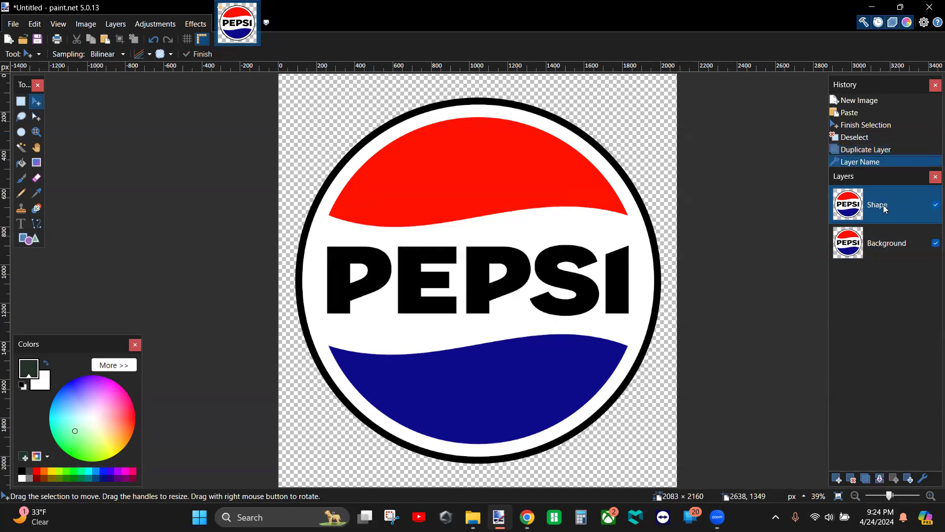
- Add three new empty layers above the Shape layer
{"action": "left_click", "coordinate": [837, 478]}
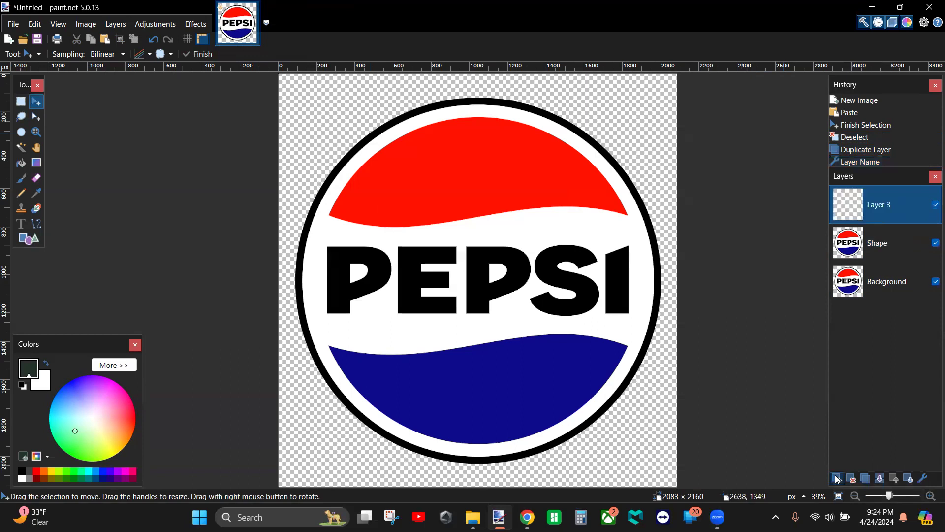
{"action": "left_click", "coordinate": [837, 478]}
{"action": "left_click", "coordinate": [837, 478]}
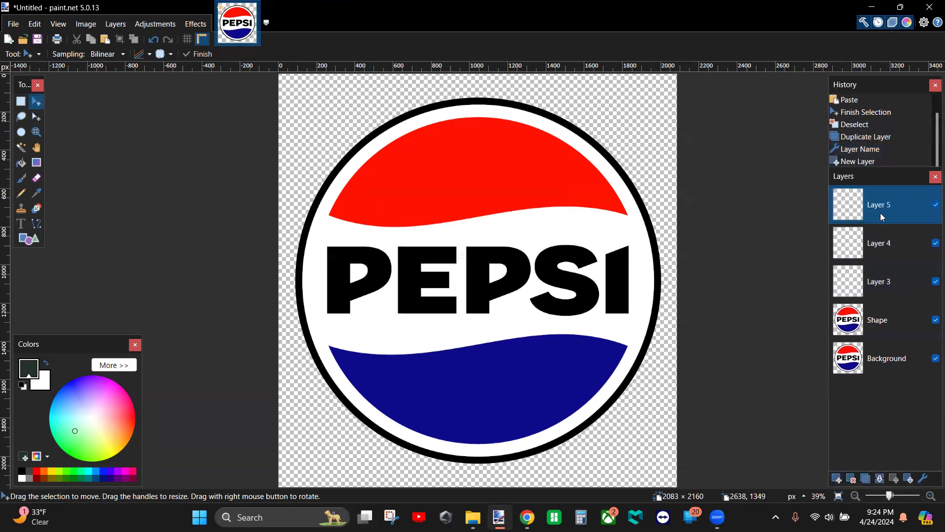
- Rename the three empty layers Red, White and Blue, in order from the uppermost layer down
{"action": "double_click", "coordinate": [885, 209]}
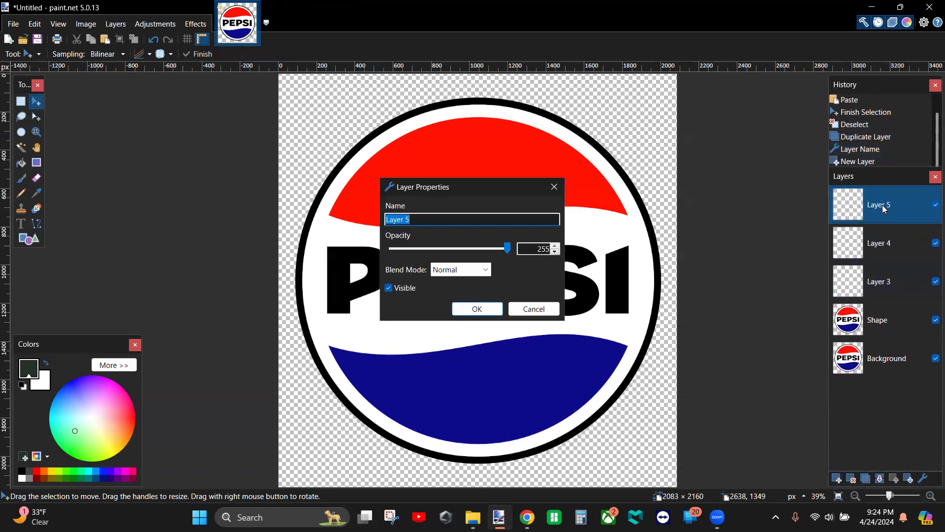
{"action": "type", "text": "Red"}
{"action": "key", "text": "Return"}
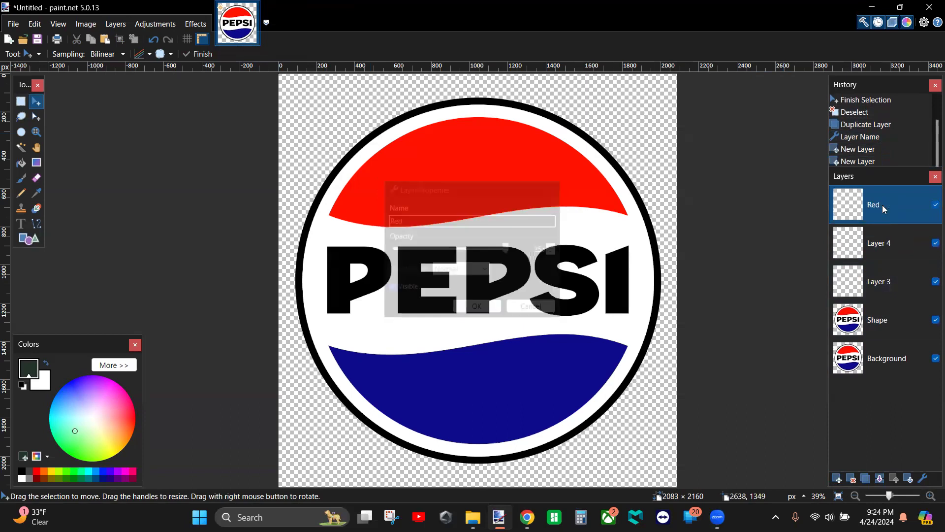
{"action": "double_click", "coordinate": [882, 241]}
{"action": "type", "text": "White"}
{"action": "key", "text": "Return"}
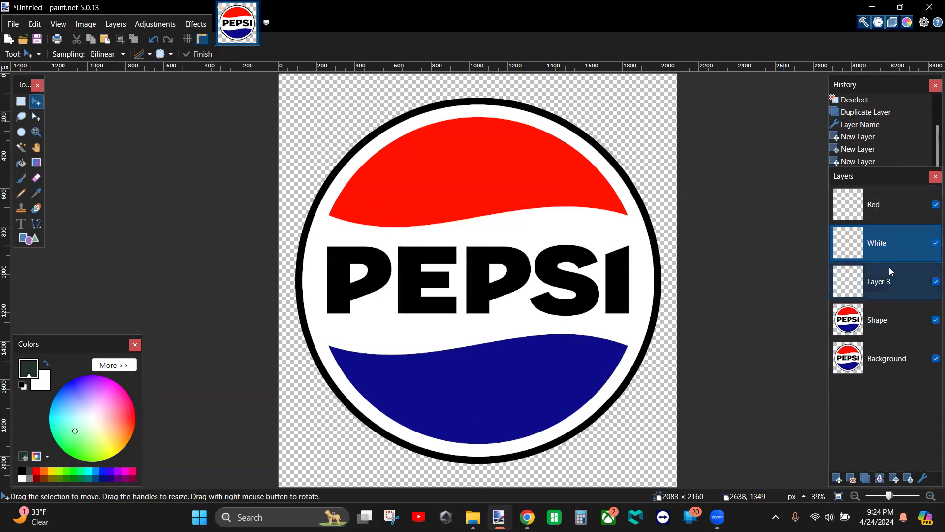
{"action": "double_click", "coordinate": [889, 280]}
{"action": "type", "text": "Bl"}
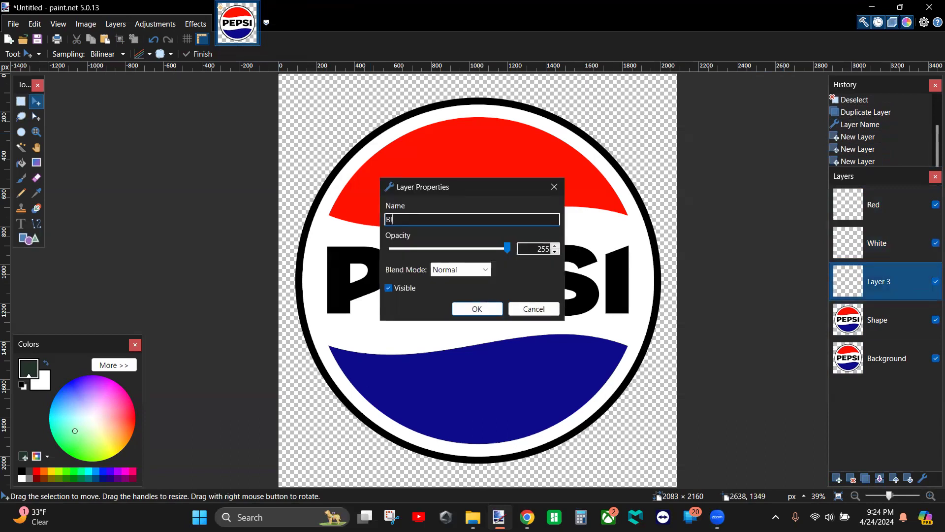
{"action": "type", "text": "ue"}
{"action": "key", "text": "Return"}
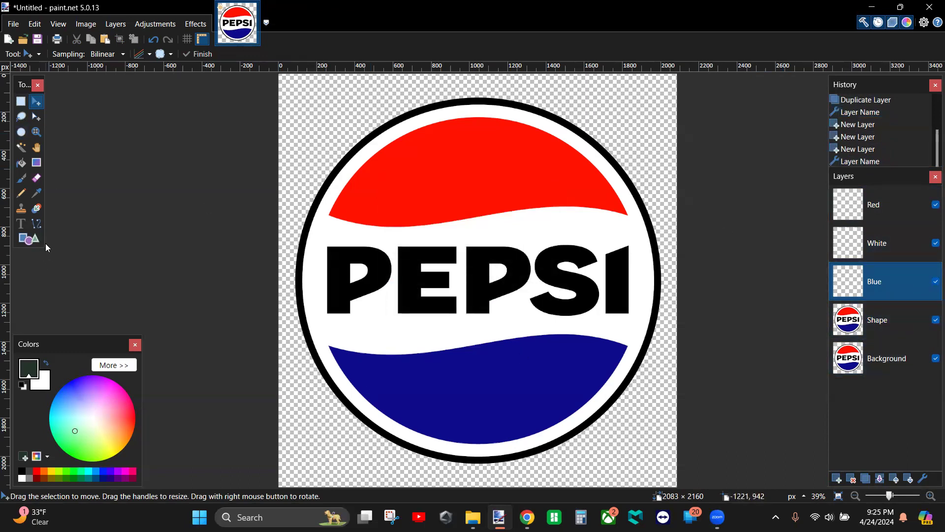
{"action": "left_click", "coordinate": [21, 101]}
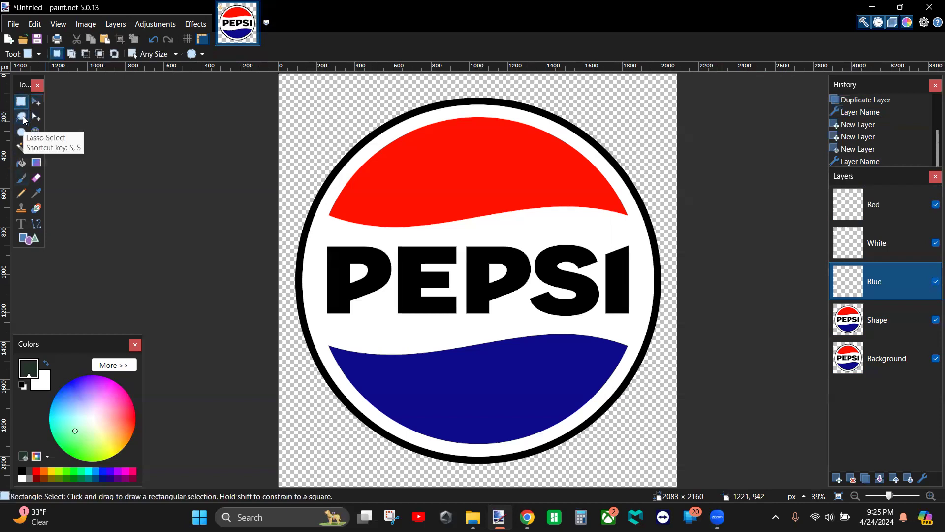
{"action": "left_click", "coordinate": [21, 117]}
{"action": "left_click", "coordinate": [21, 149]}
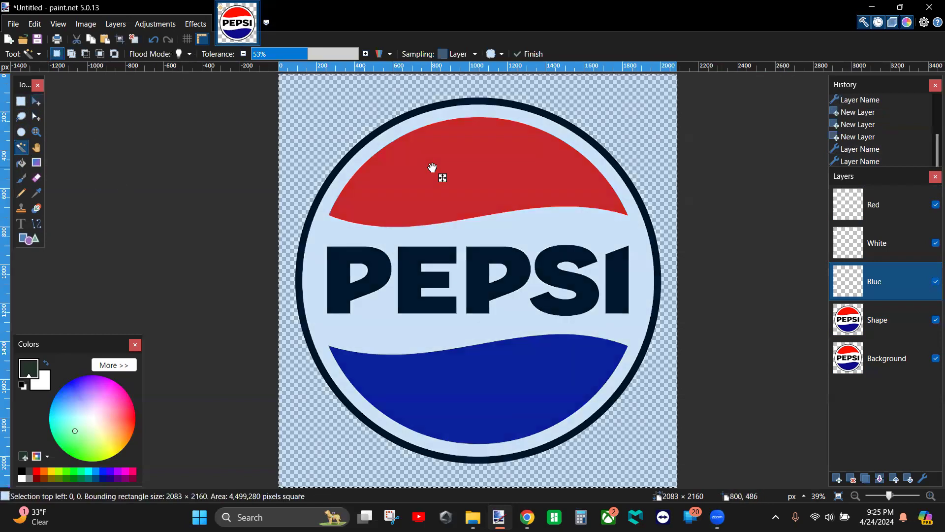
{"action": "left_click", "coordinate": [432, 167]}
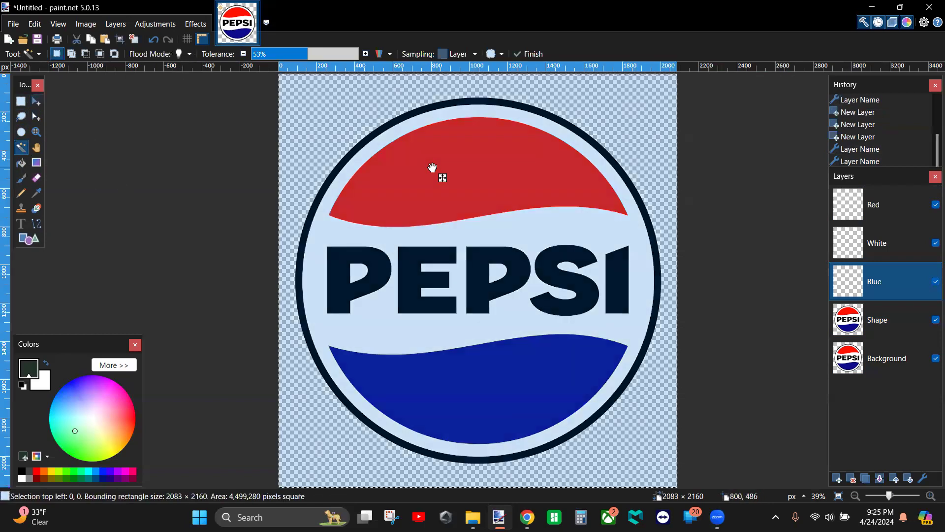
{"action": "left_click", "coordinate": [877, 315]}
{"action": "key", "text": "ctrl+d"}
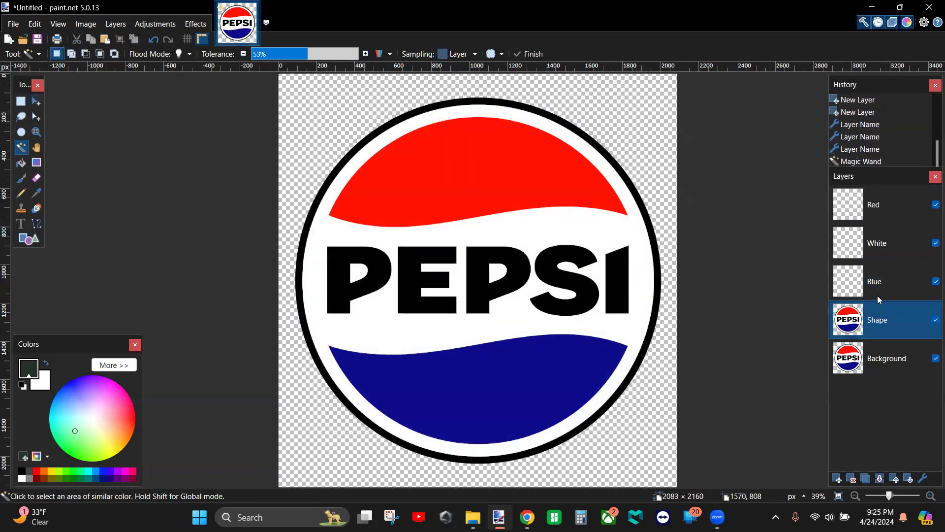
- Select the upper red area of the logo on the Shape layer with the Magic Wand and clear that selection
{"action": "left_click", "coordinate": [883, 355]}
{"action": "left_click", "coordinate": [884, 325]}
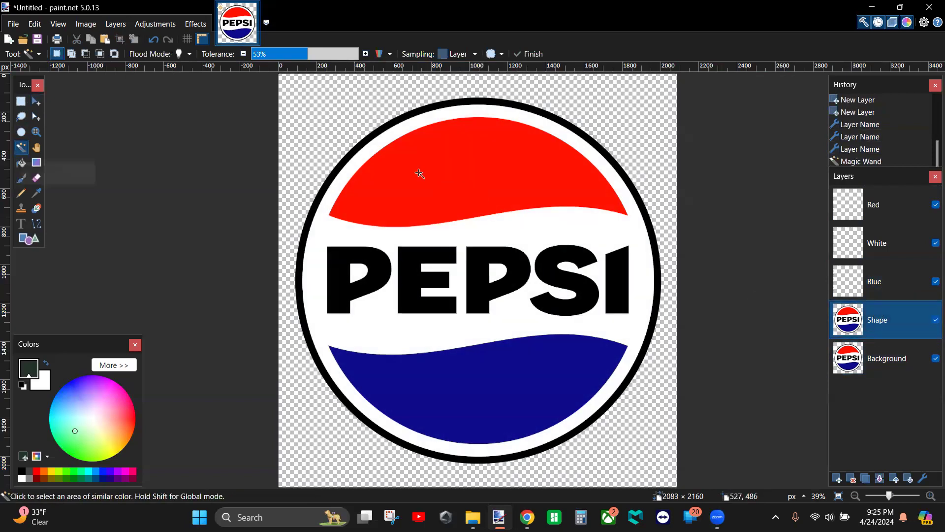
{"action": "left_click", "coordinate": [490, 173]}
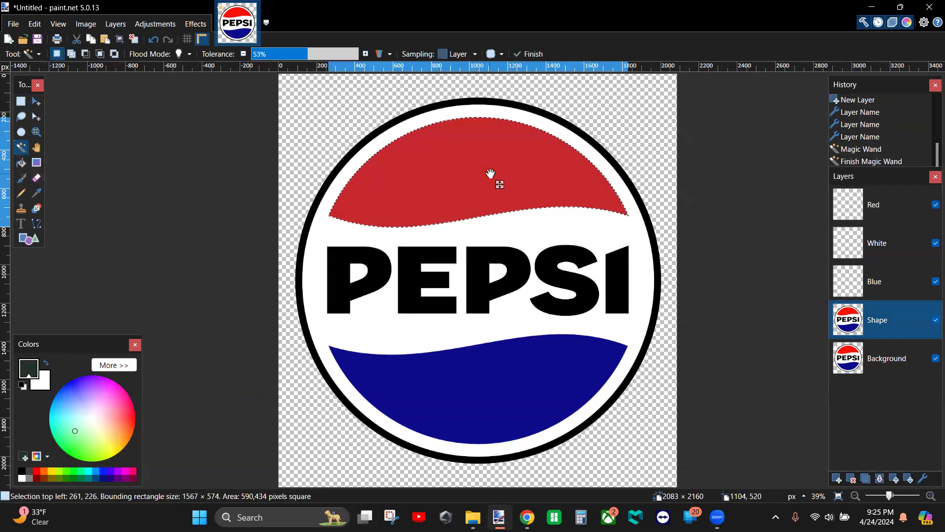
{"action": "key", "text": "ctrl+d"}
- Select all five black PEPSI letters and the black outer ring on the Shape layer with the Magic Wand
{"action": "left_click", "coordinate": [378, 266]}
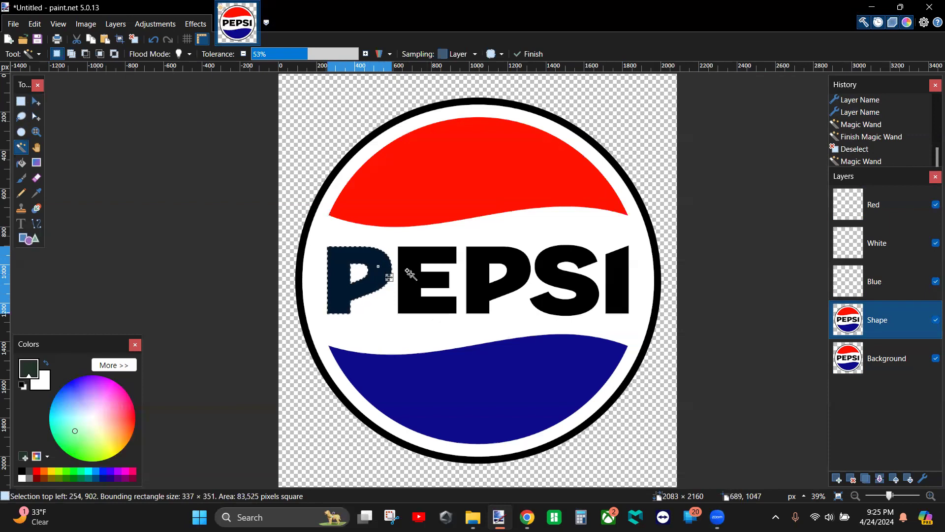
{"action": "left_click", "coordinate": [420, 301], "text": "ctrl"}
{"action": "left_click", "coordinate": [477, 281], "text": "ctrl"}
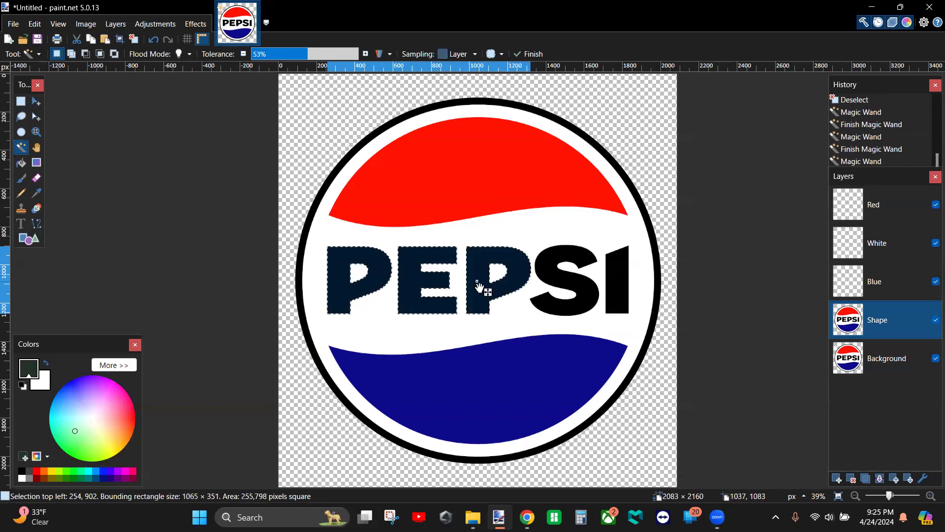
{"action": "left_click", "coordinate": [556, 277], "text": "ctrl"}
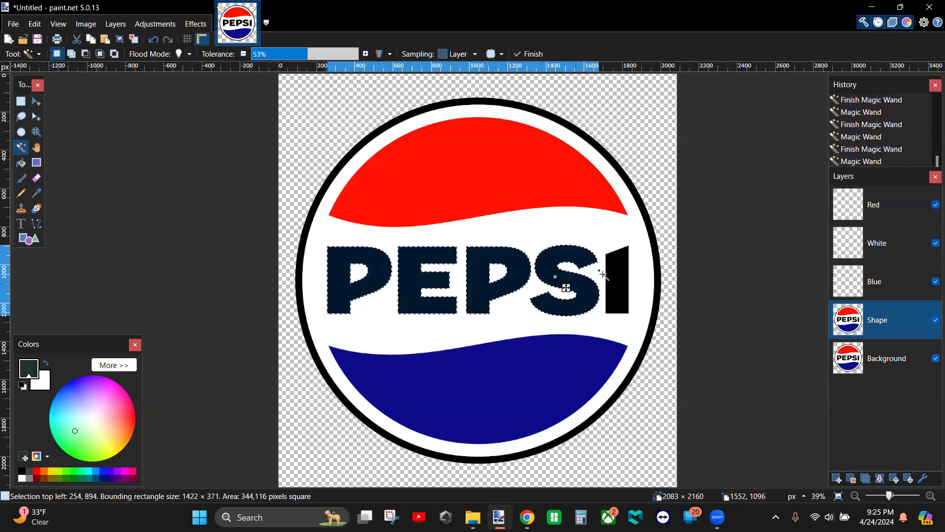
{"action": "left_click", "coordinate": [620, 265], "text": "ctrl"}
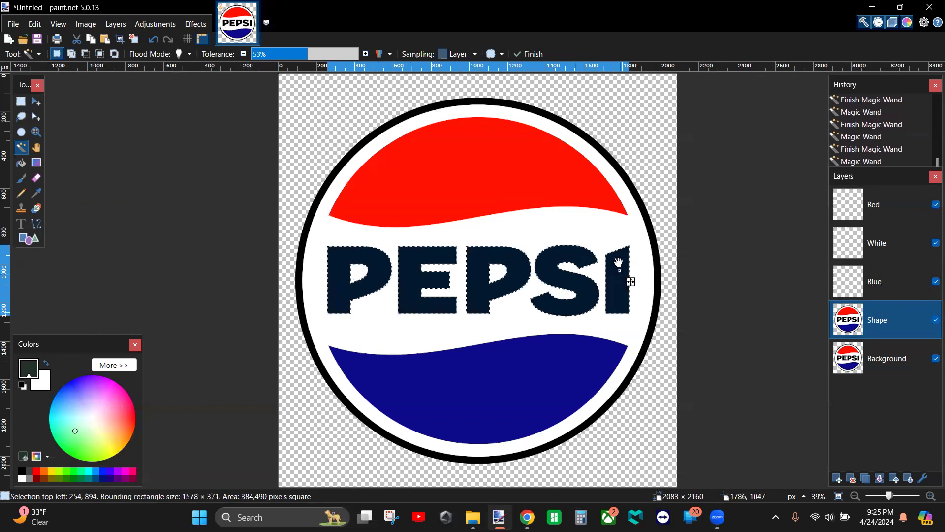
{"action": "left_click", "coordinate": [654, 246], "text": "ctrl"}
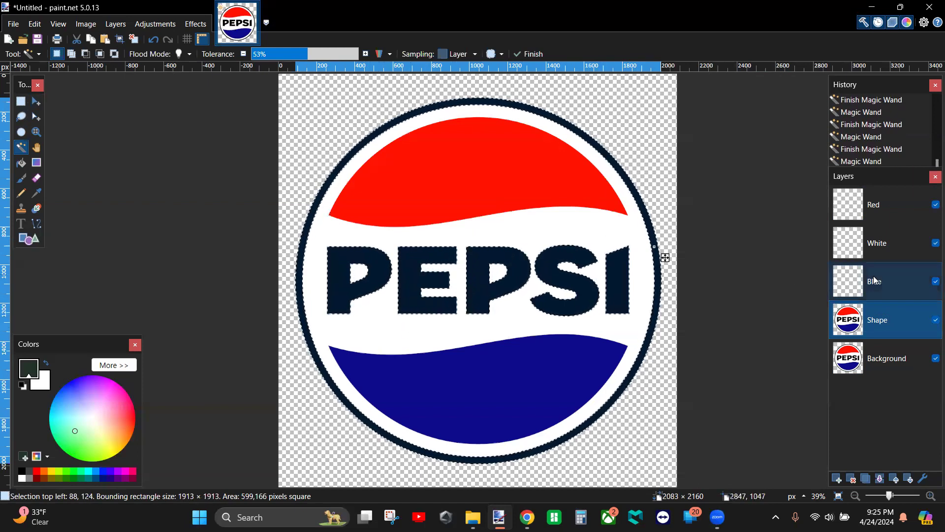
- Paste the copied black lettering and ring into the Blue layer and hide the Shape and Background layers
{"action": "left_click", "coordinate": [887, 294]}
{"action": "key", "text": "m"}
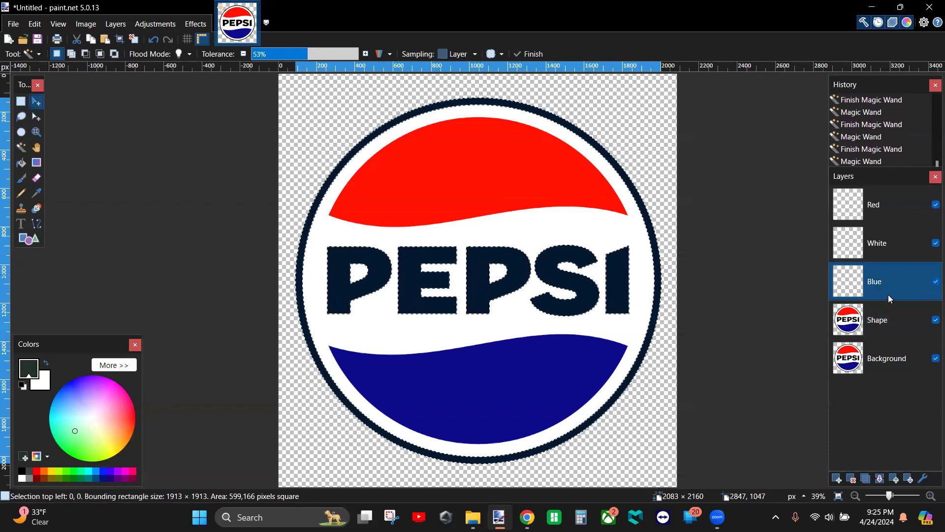
{"action": "key", "text": "ctrl+v"}
{"action": "left_click", "coordinate": [936, 320]}
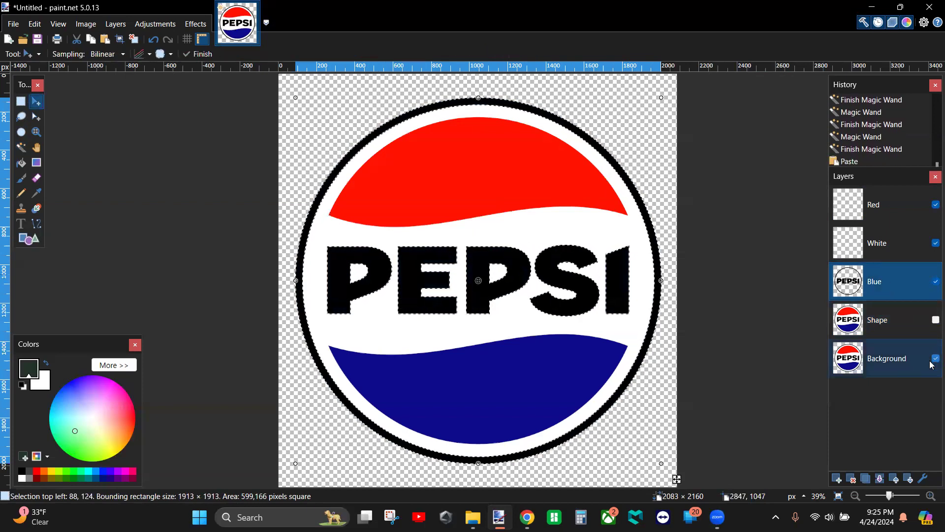
{"action": "left_click", "coordinate": [933, 362]}
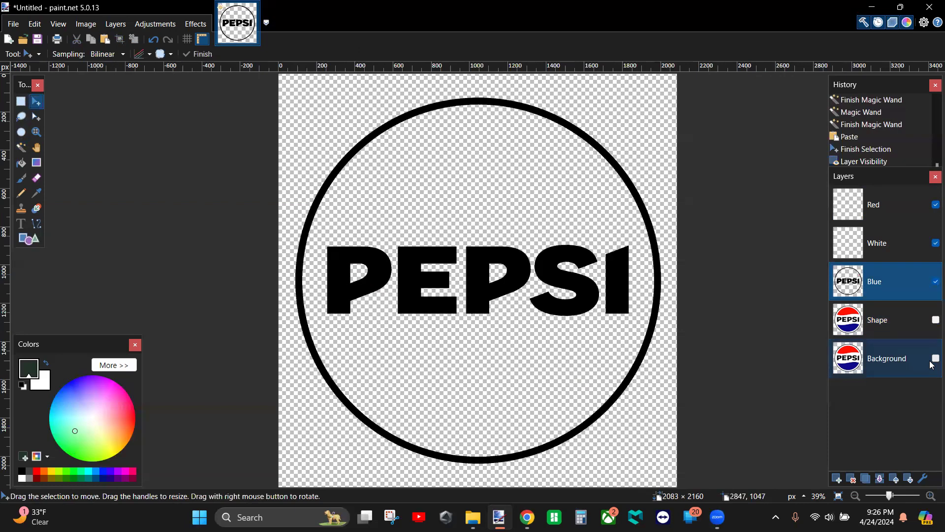
- Show the Shape and Background layers again and erase the entire contents of the Blue layer
{"action": "left_click", "coordinate": [935, 359]}
{"action": "left_click", "coordinate": [935, 320]}
{"action": "key", "text": "ctrl+d"}
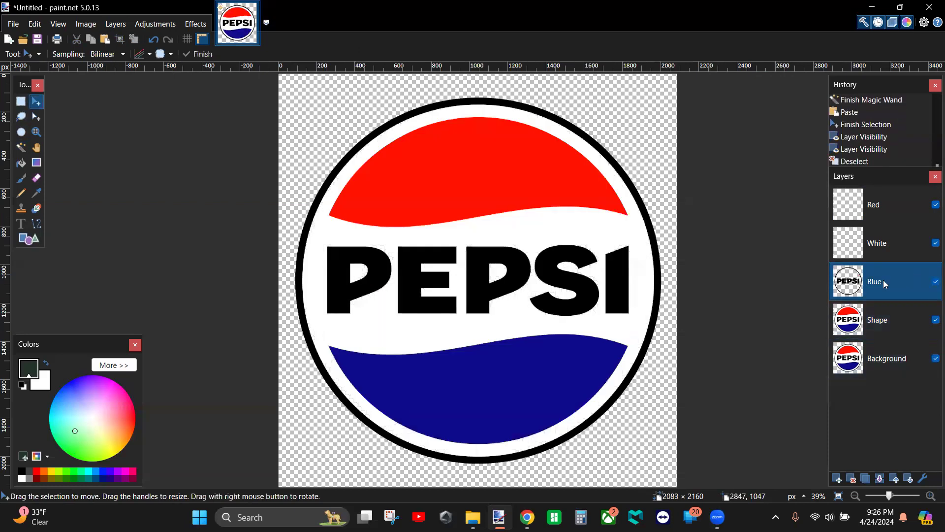
{"action": "key", "text": "ctrl+a"}
{"action": "key", "text": "ctrl+d"}
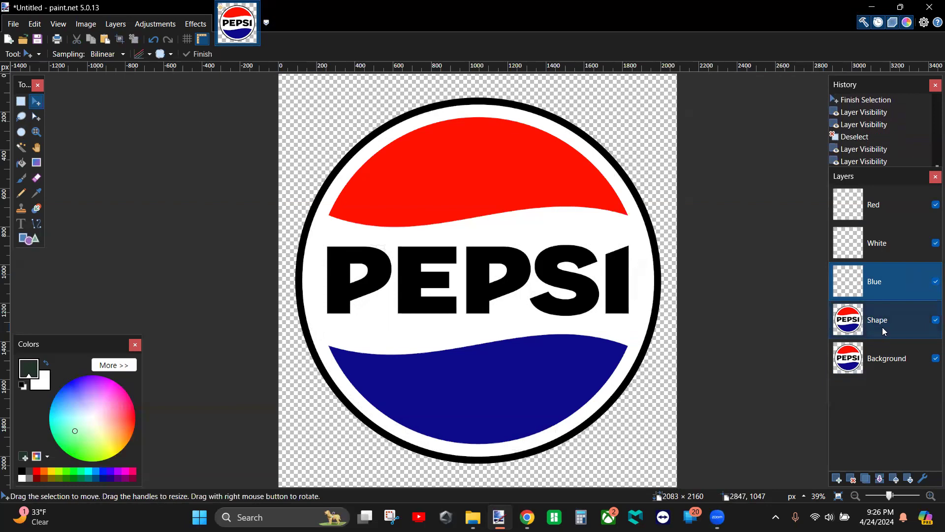
- Select every black area of the Shape layer, both lettering and outer ring, with the Magic Wand
{"action": "left_click", "coordinate": [882, 327]}
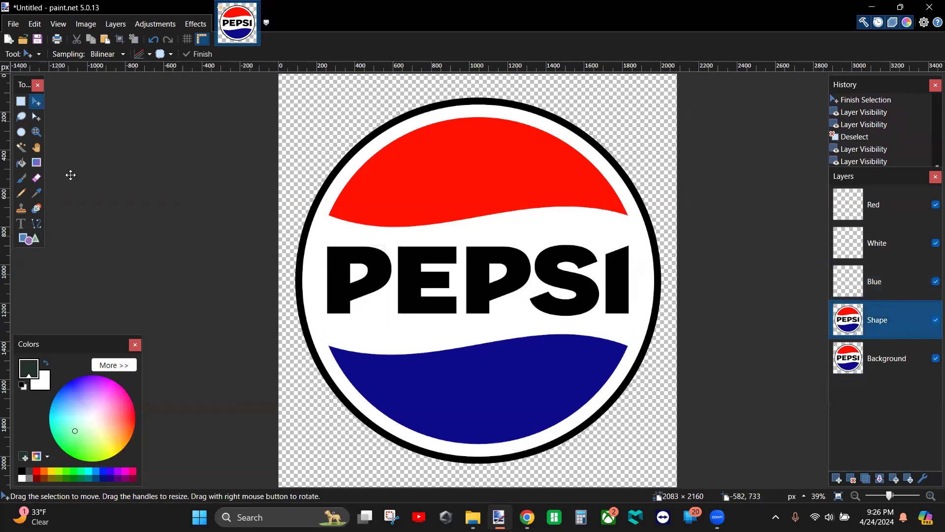
{"action": "left_click", "coordinate": [22, 148]}
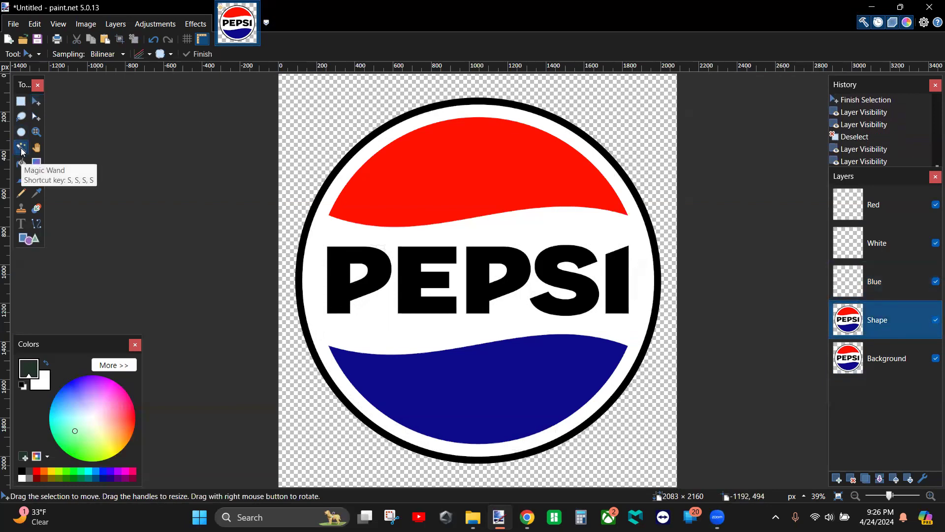
{"action": "left_click", "coordinate": [337, 289]}
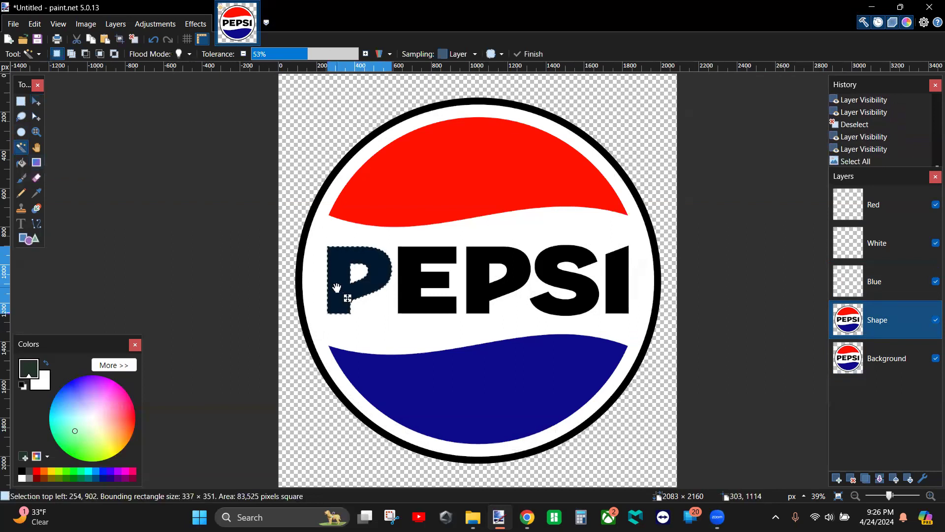
{"action": "left_click", "coordinate": [415, 274]}
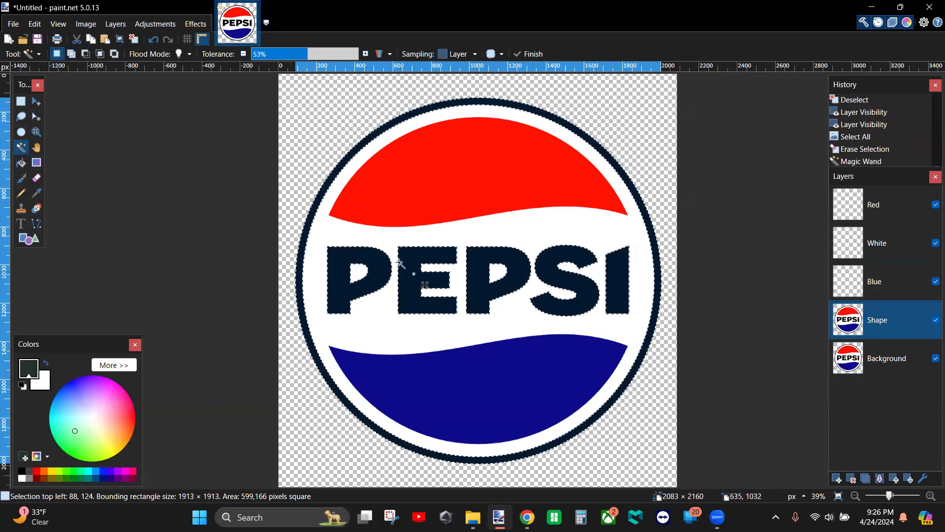
- Erase the selected black lettering and ring from the Shape layer and hide the Background layer to inspect the edges
{"action": "scroll", "coordinate": [325, 188], "scroll_direction": "up", "scroll_amount": 2, "text": "ctrl"}
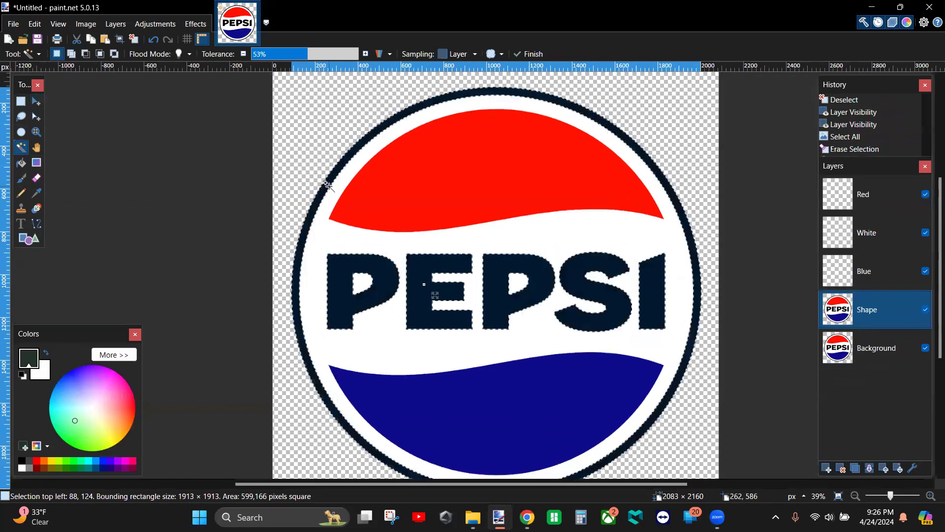
{"action": "scroll", "coordinate": [328, 185], "scroll_direction": "up", "scroll_amount": 2, "text": "ctrl"}
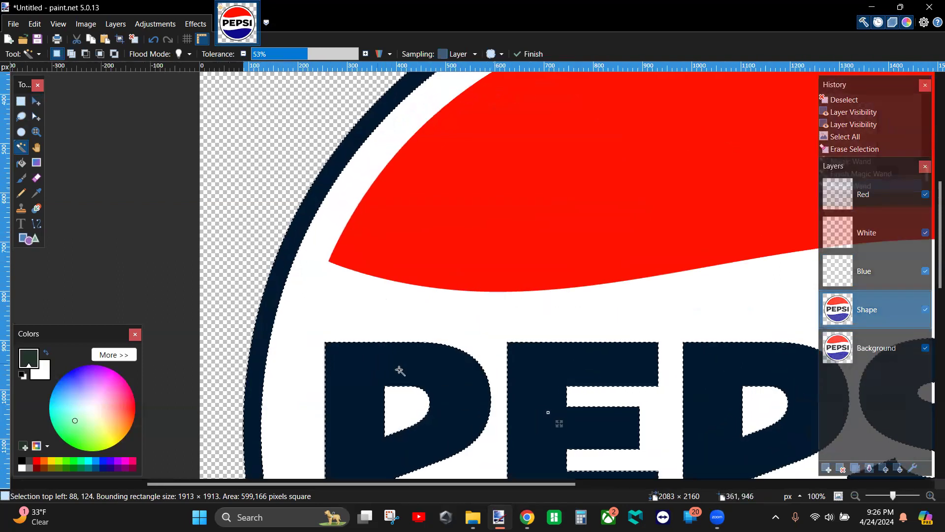
{"action": "scroll", "coordinate": [394, 341], "scroll_direction": "up", "scroll_amount": 2, "text": "ctrl"}
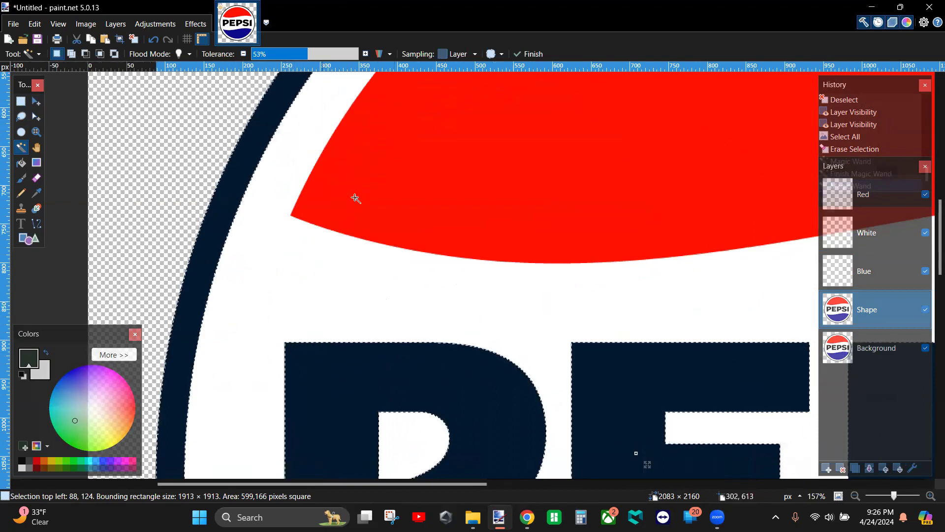
{"action": "key", "text": "Delete"}
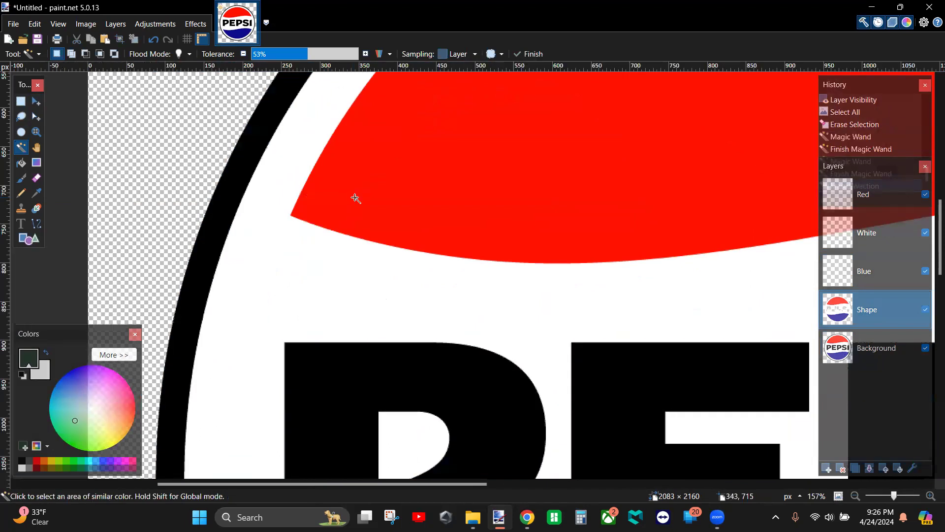
{"action": "left_click", "coordinate": [926, 348]}
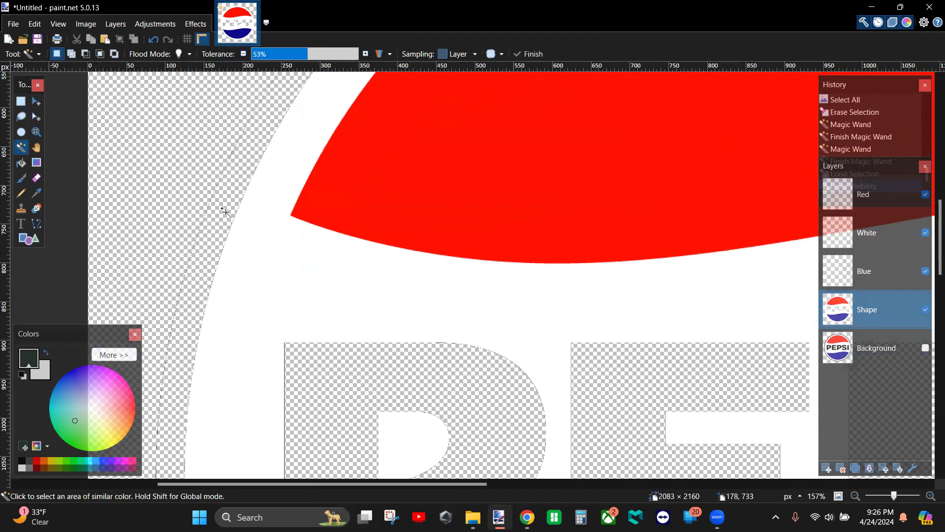
- Undo the erasing of the black areas on the Shape layer and hide the Background layer
{"action": "key", "text": "ctrl+z"}
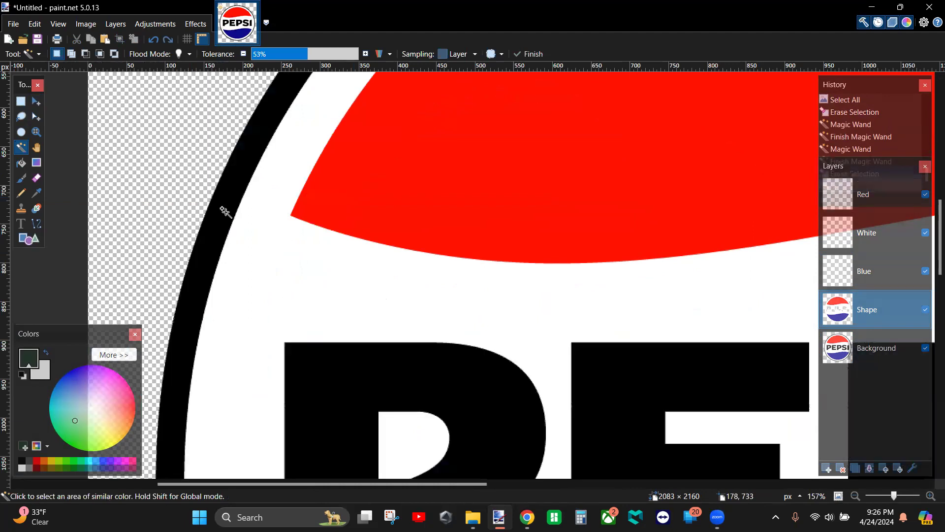
{"action": "left_click", "coordinate": [225, 212], "text": "shift"}
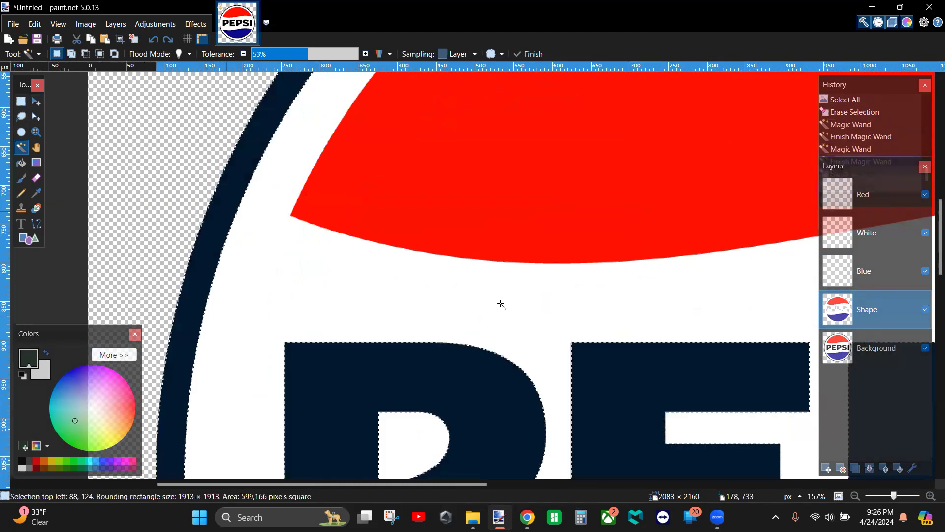
{"action": "left_click", "coordinate": [925, 348]}
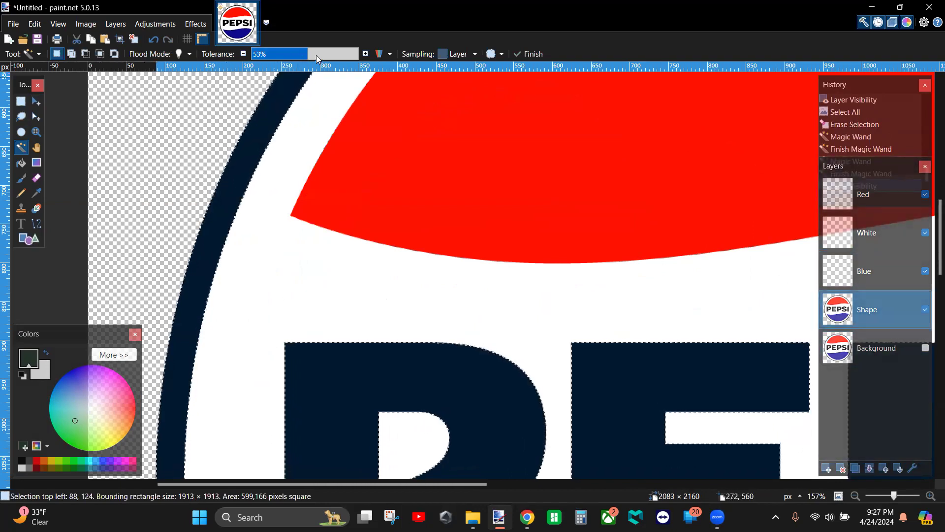
- Select the transparent area around the logo with the Magic Wand and clear that selection
{"action": "scroll", "coordinate": [322, 320], "scroll_direction": "down", "scroll_amount": 2, "text": "ctrl"}
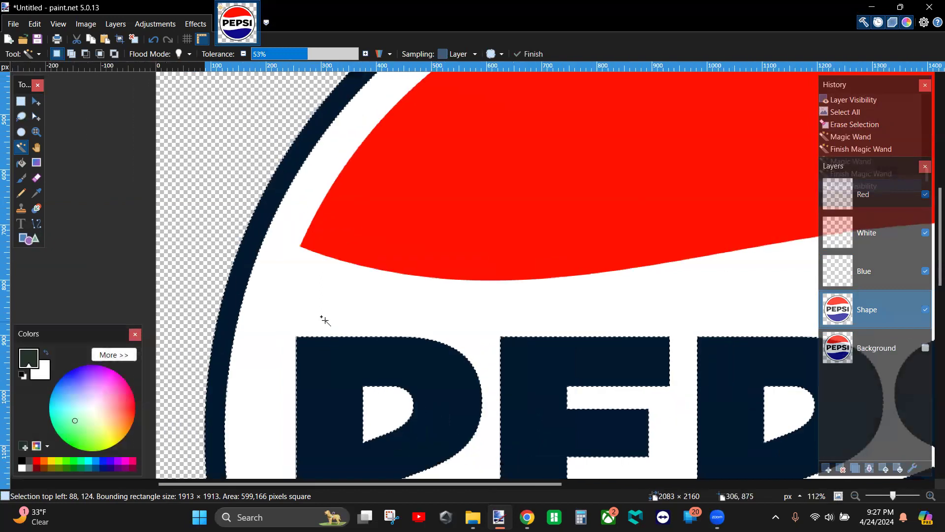
{"action": "scroll", "coordinate": [323, 320], "scroll_direction": "down", "scroll_amount": 4, "text": "ctrl"}
{"action": "left_click", "coordinate": [295, 207]}
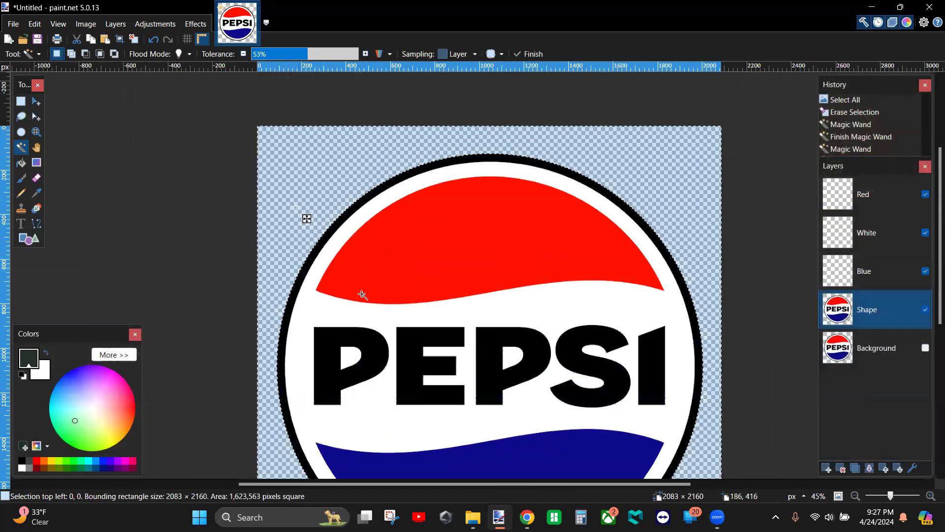
{"action": "left_click", "coordinate": [198, 284]}
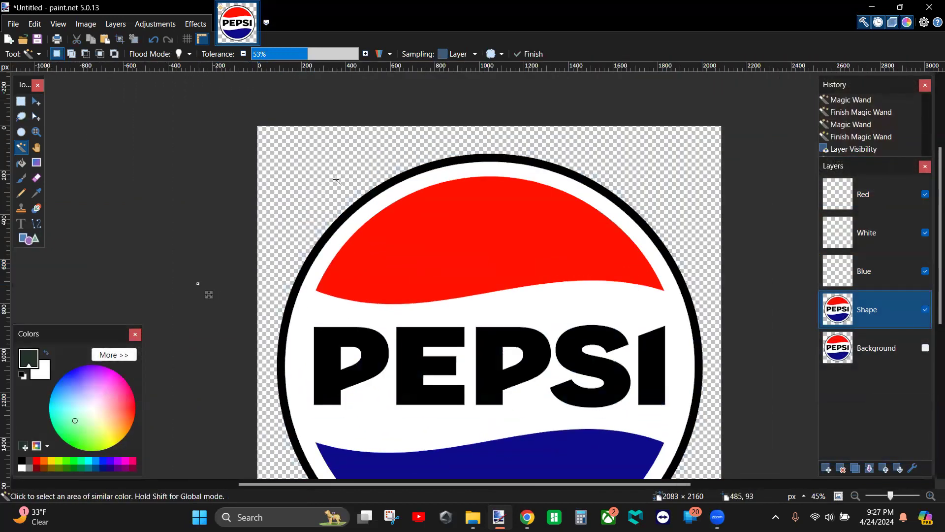
- Select the black outer ring on the Shape layer with the Magic Wand at 65% tolerance
{"action": "left_click", "coordinate": [377, 191]}
{"action": "left_click_drag", "start_coordinate": [306, 55], "coordinate": [350, 55]}
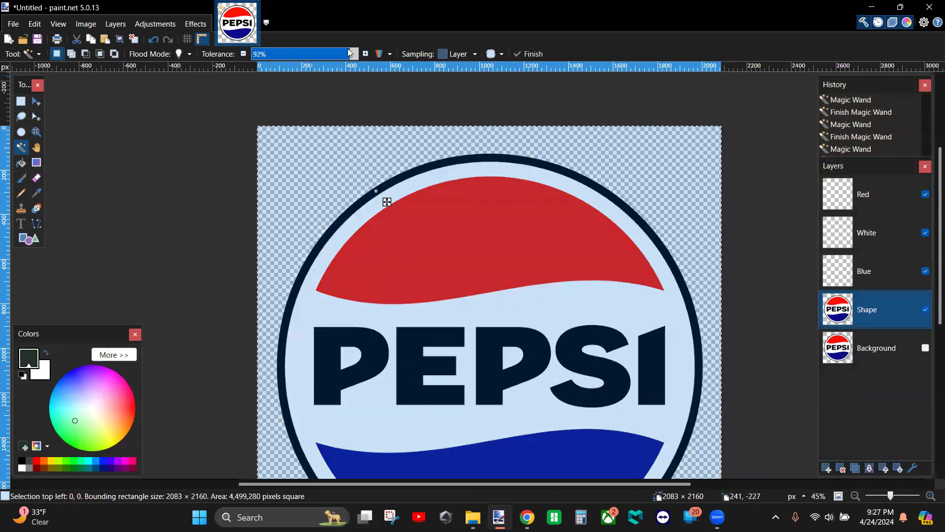
{"action": "mouse_move", "coordinate": [348, 48]}
{"action": "left_mouse_down"}
{"action": "mouse_move", "coordinate": [325, 44]}
{"action": "mouse_move", "coordinate": [353, 45]}
{"action": "mouse_move", "coordinate": [333, 53]}
{"action": "left_mouse_up"}
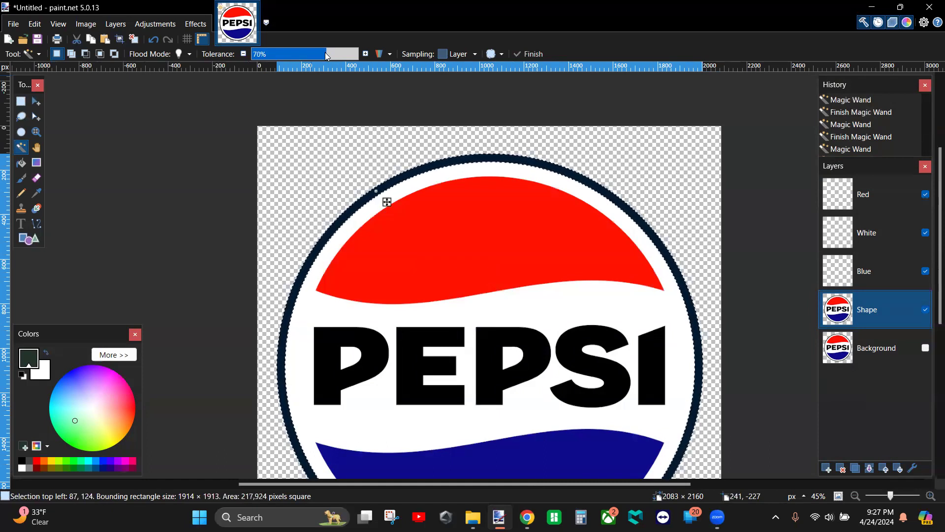
{"action": "mouse_move", "coordinate": [321, 57]}
{"action": "left_mouse_down"}
{"action": "mouse_move", "coordinate": [300, 60]}
{"action": "mouse_move", "coordinate": [313, 58]}
{"action": "left_mouse_up"}
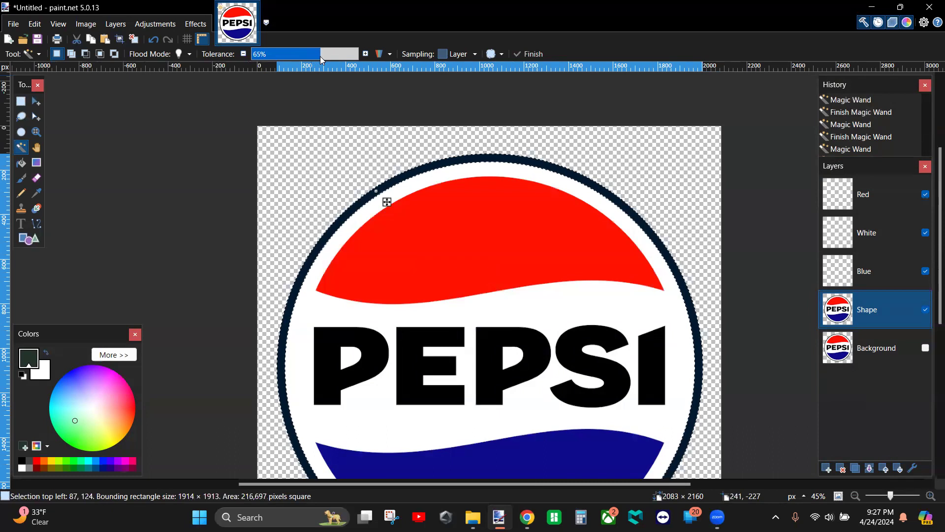
{"action": "left_click_drag", "start_coordinate": [321, 57], "coordinate": [321, 56]}
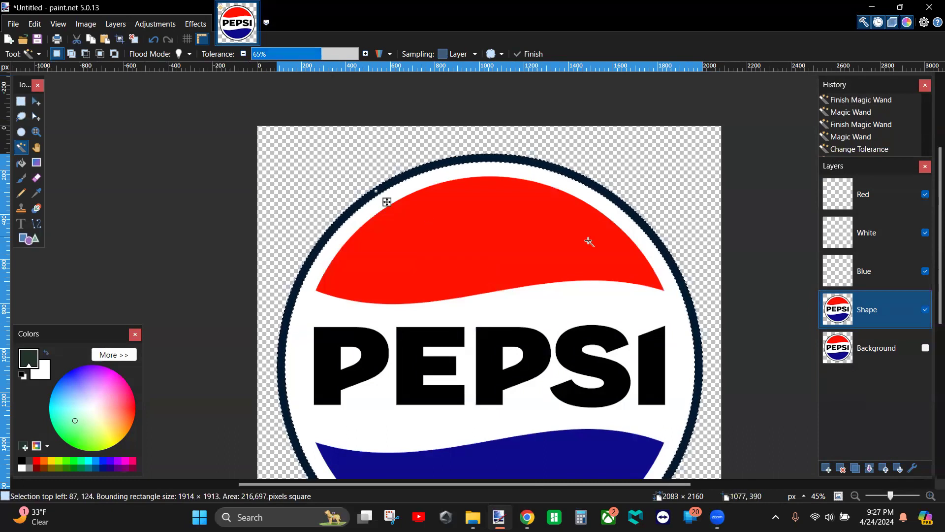
- Try the Magic Wand at 65% tolerance on the Shape layer's red, blue, black and white areas and the second P's counter
{"action": "scroll", "coordinate": [461, 248], "scroll_direction": "down", "scroll_amount": 2}
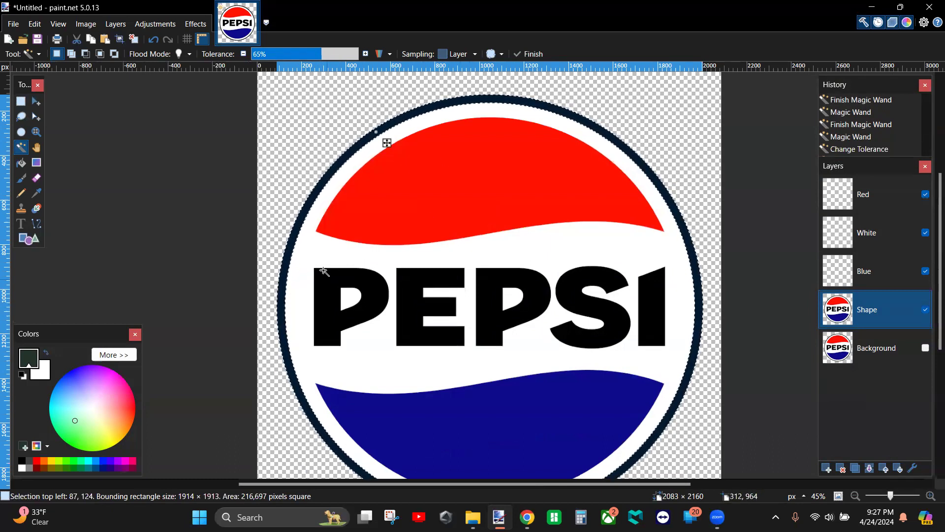
{"action": "key", "text": "space"}
{"action": "left_click", "coordinate": [470, 207]}
{"action": "left_click", "coordinate": [498, 402]}
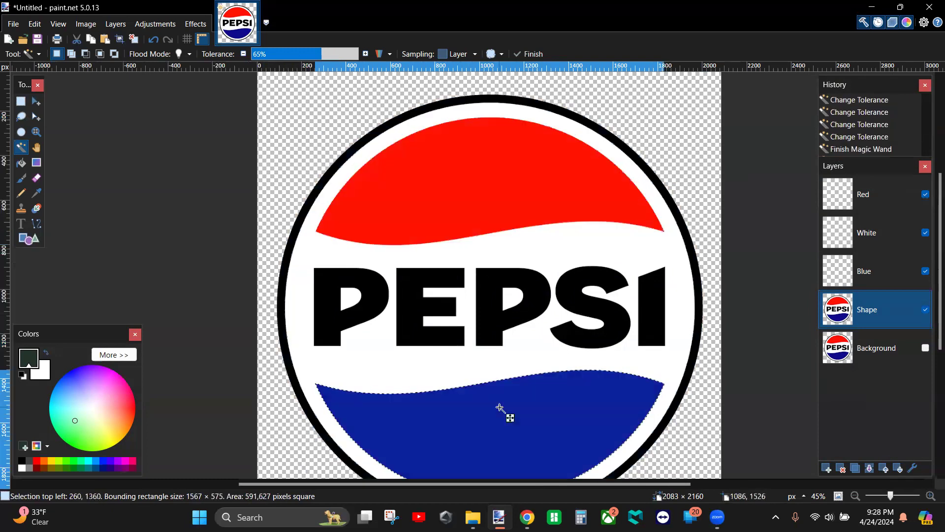
{"action": "left_click", "coordinate": [496, 311]}
{"action": "left_click", "coordinate": [540, 255]}
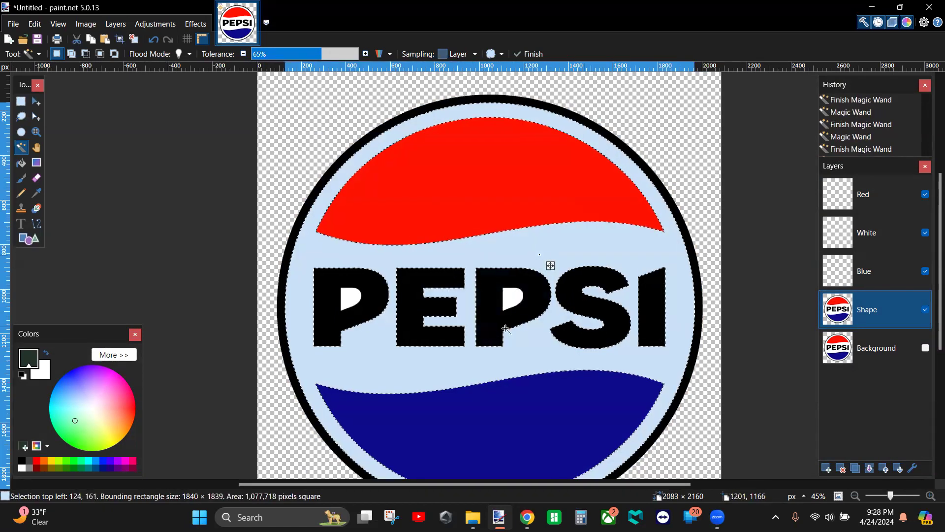
{"action": "left_click", "coordinate": [512, 300]}
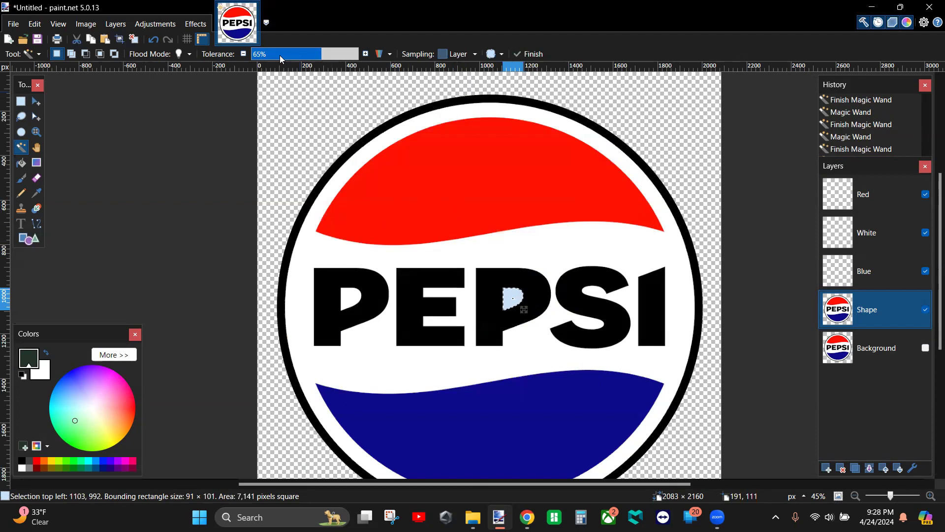
- Set the Magic Wand tolerance to 55% for the selection inside the second P
{"action": "mouse_move", "coordinate": [319, 55]}
{"action": "left_mouse_down"}
{"action": "mouse_move", "coordinate": [288, 56]}
{"action": "mouse_move", "coordinate": [328, 56]}
{"action": "mouse_move", "coordinate": [294, 58]}
{"action": "mouse_move", "coordinate": [309, 55]}
{"action": "left_mouse_up"}
{"action": "scroll", "coordinate": [591, 386], "scroll_direction": "down", "scroll_amount": 4, "text": "ctrl"}
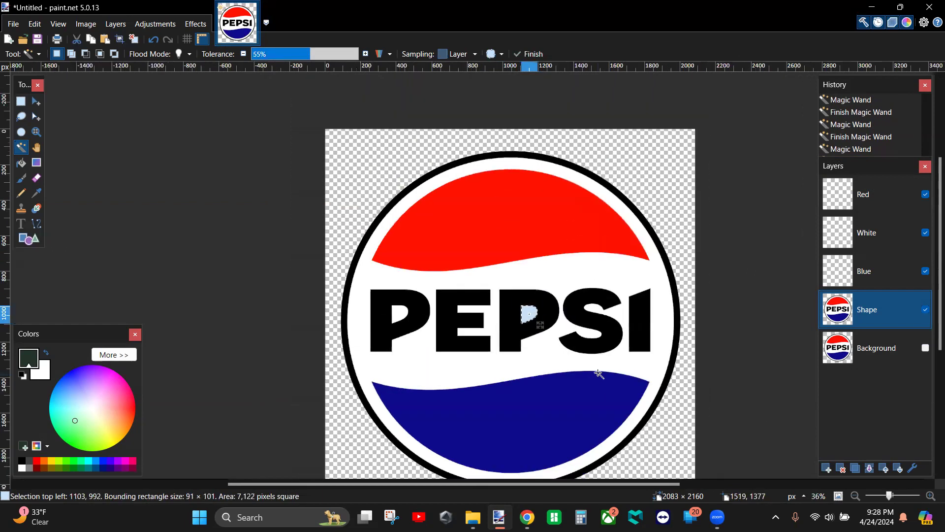
{"action": "scroll", "coordinate": [598, 373], "scroll_direction": "down", "scroll_amount": 1}
{"action": "left_click_drag", "start_coordinate": [666, 486], "coordinate": [671, 485]}
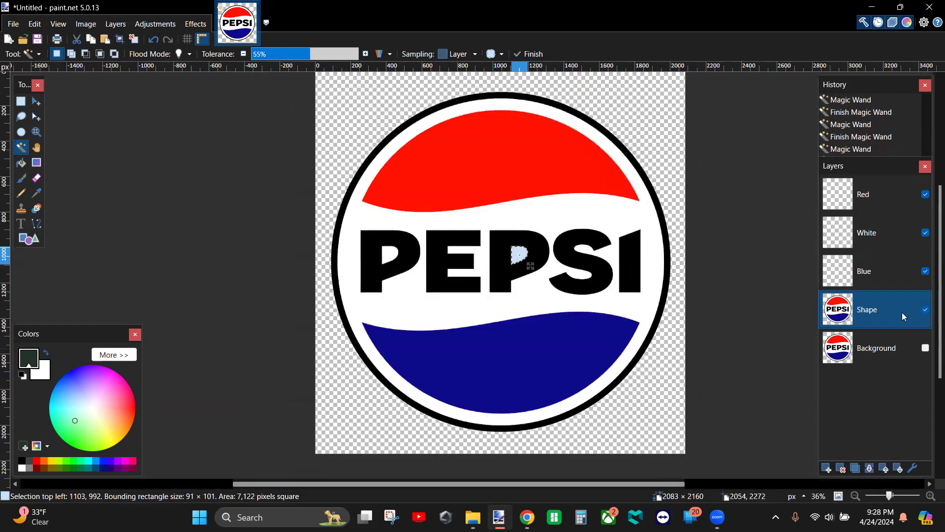
{"action": "left_click_drag", "start_coordinate": [930, 328], "coordinate": [932, 326]}
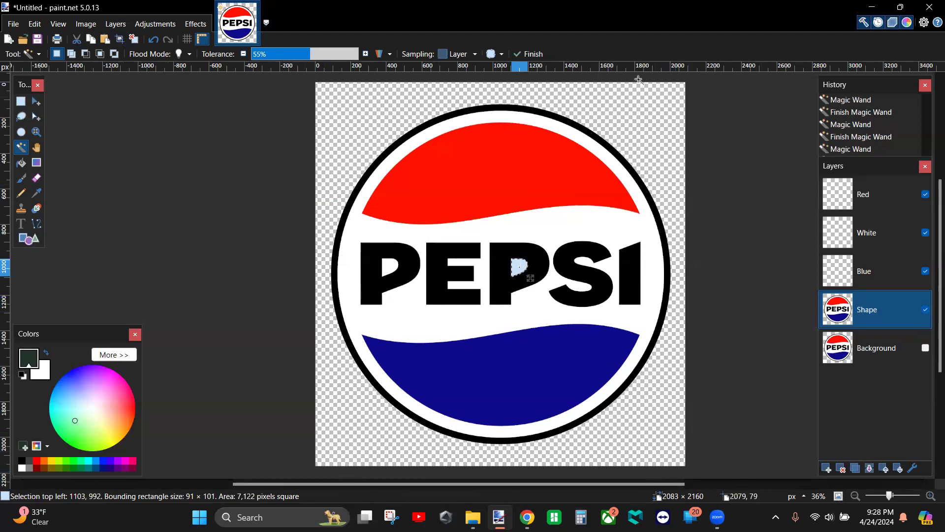
{"action": "left_click", "coordinate": [886, 271]}
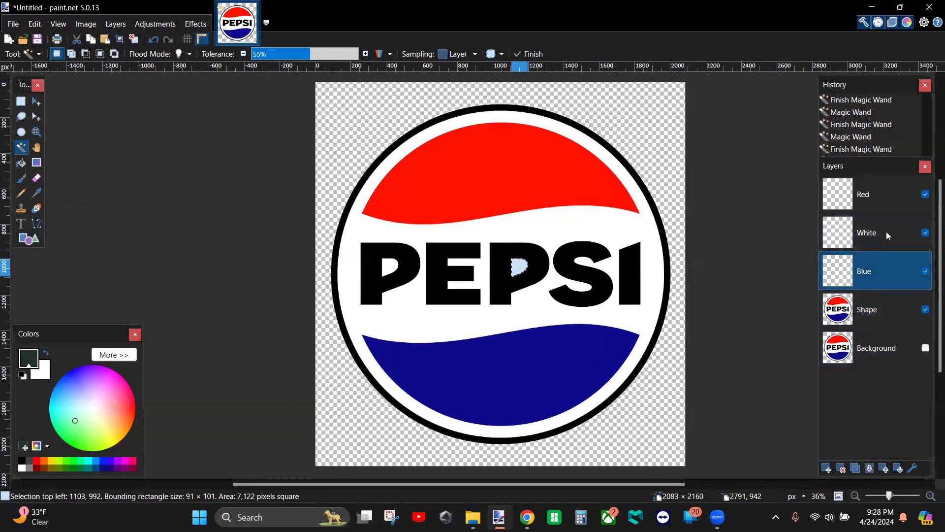
{"action": "left_click", "coordinate": [886, 231]}
{"action": "left_click", "coordinate": [876, 206]}
{"action": "left_click", "coordinate": [882, 235]}
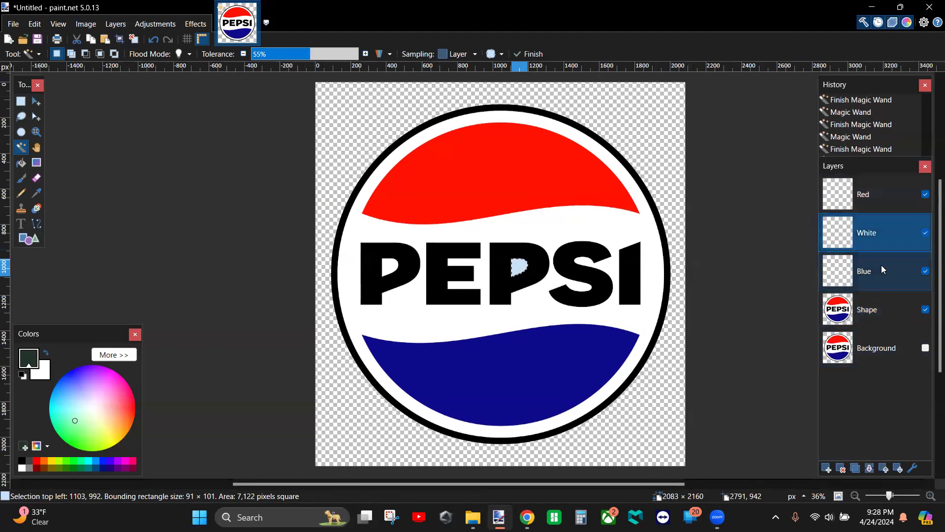
{"action": "left_click", "coordinate": [881, 268]}
{"action": "left_click", "coordinate": [886, 315]}
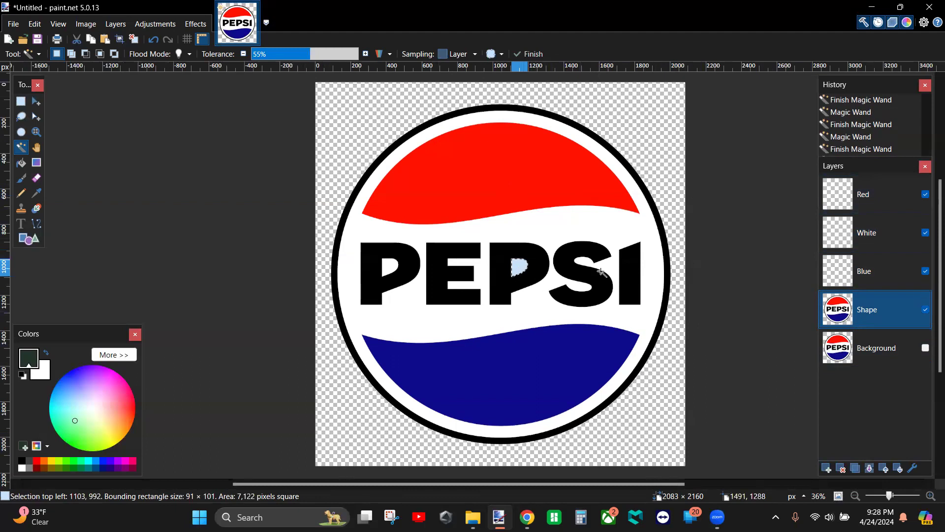
{"action": "scroll", "coordinate": [602, 271], "scroll_direction": "up", "scroll_amount": 3}
{"action": "scroll", "coordinate": [602, 271], "scroll_direction": "up", "scroll_amount": 2, "text": "ctrl"}
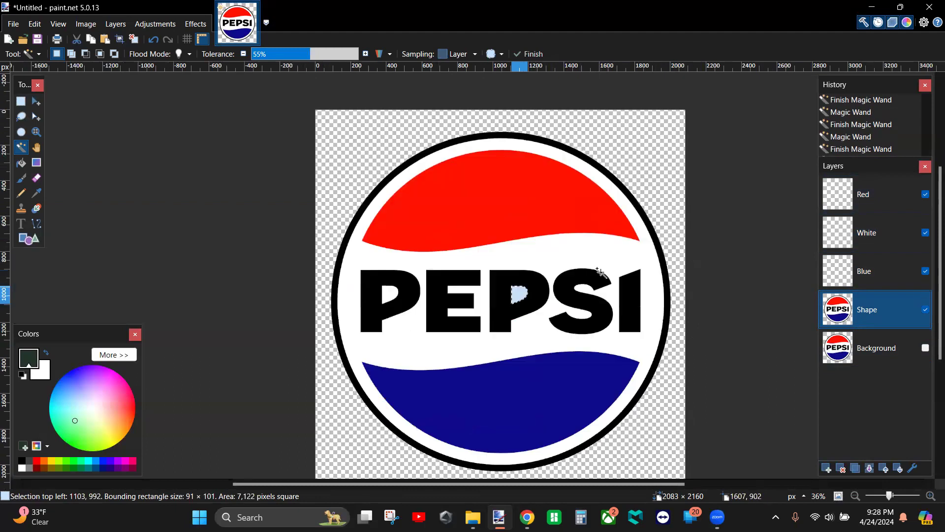
{"action": "left_click", "coordinate": [879, 232]}
{"action": "left_click", "coordinate": [876, 204]}
{"action": "left_click", "coordinate": [870, 268]}
{"action": "left_click", "coordinate": [868, 209]}
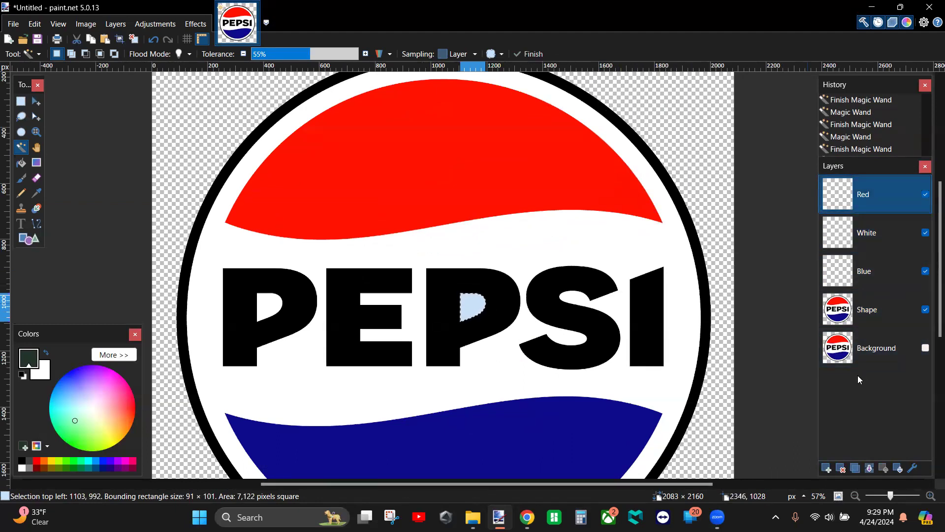
{"action": "scroll", "coordinate": [728, 301], "scroll_direction": "down", "scroll_amount": 1, "text": "ctrl"}
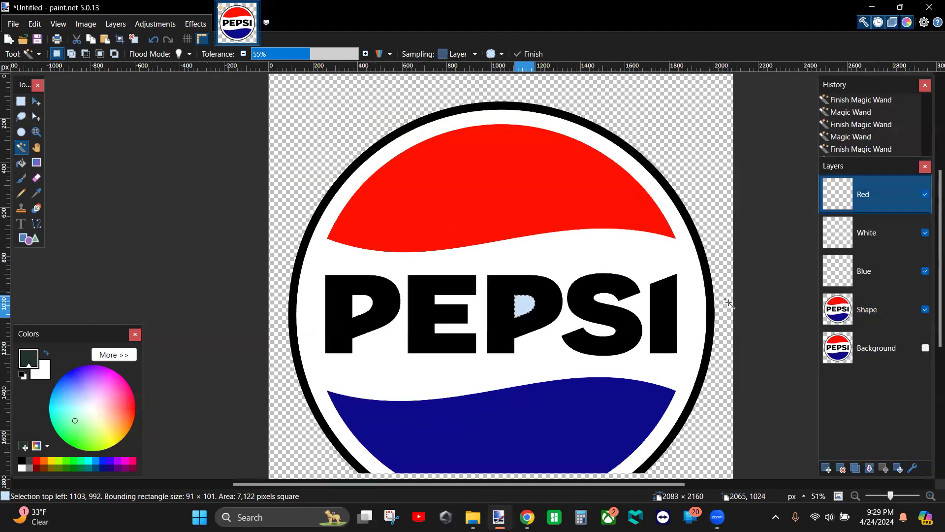
{"action": "scroll", "coordinate": [729, 303], "scroll_direction": "down", "scroll_amount": 3, "text": "ctrl"}
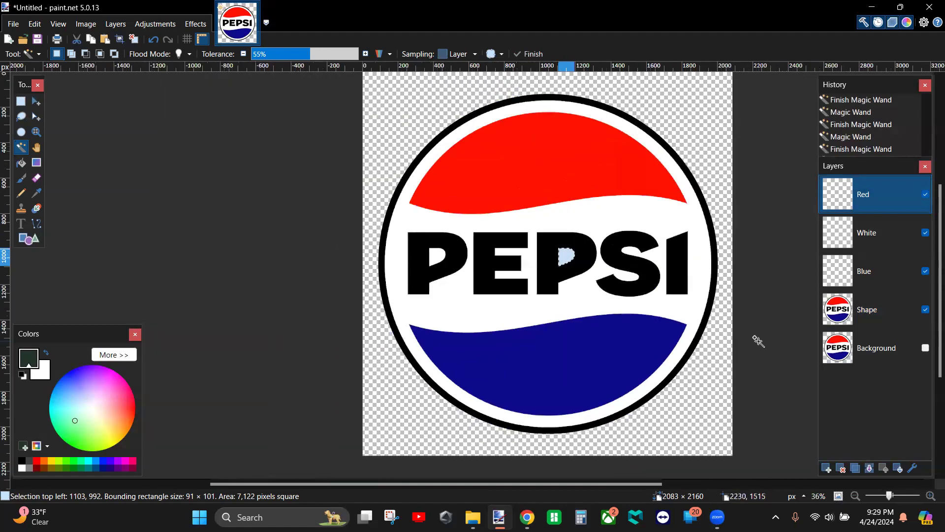
{"action": "scroll", "coordinate": [762, 384], "scroll_direction": "down", "scroll_amount": 1, "text": "ctrl"}
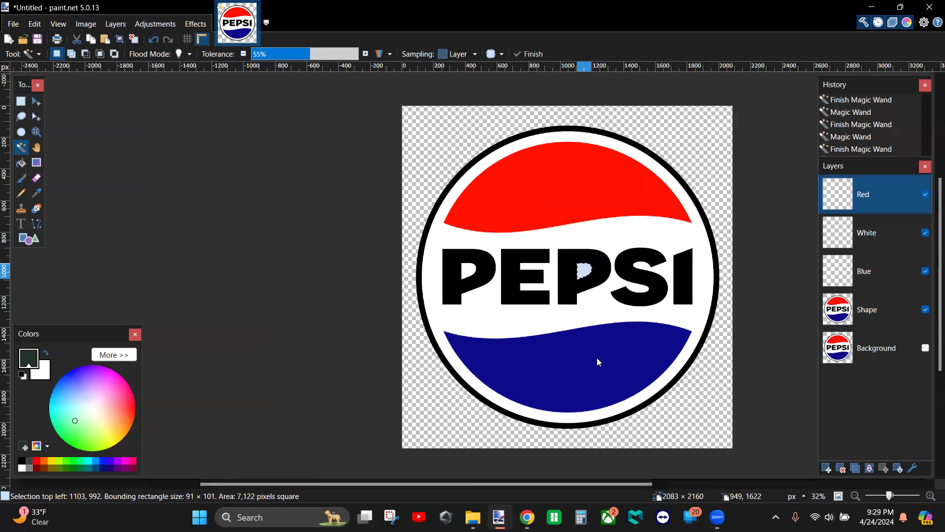
- Copy the red area from the Shape layer with the Magic Wand at 55% tolerance and paste it onto the Red layer
{"action": "left_click", "coordinate": [877, 307]}
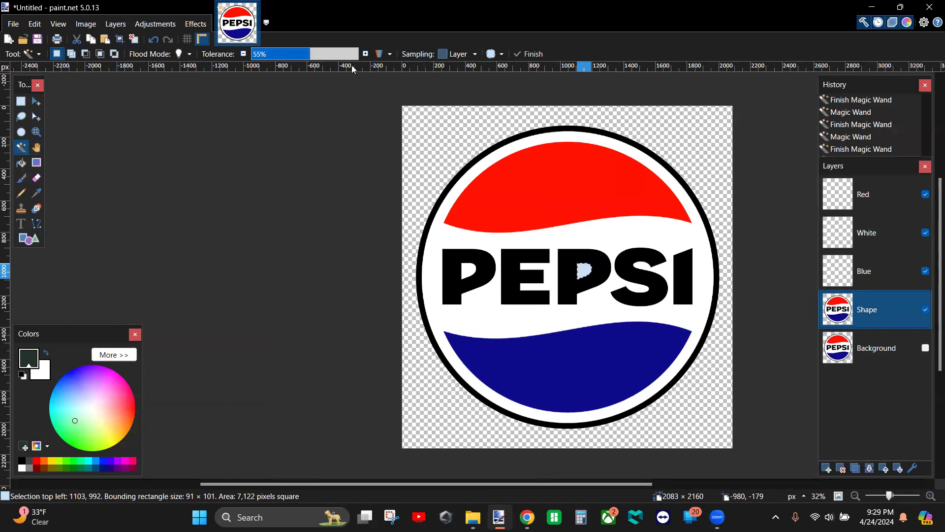
{"action": "left_click", "coordinate": [591, 186]}
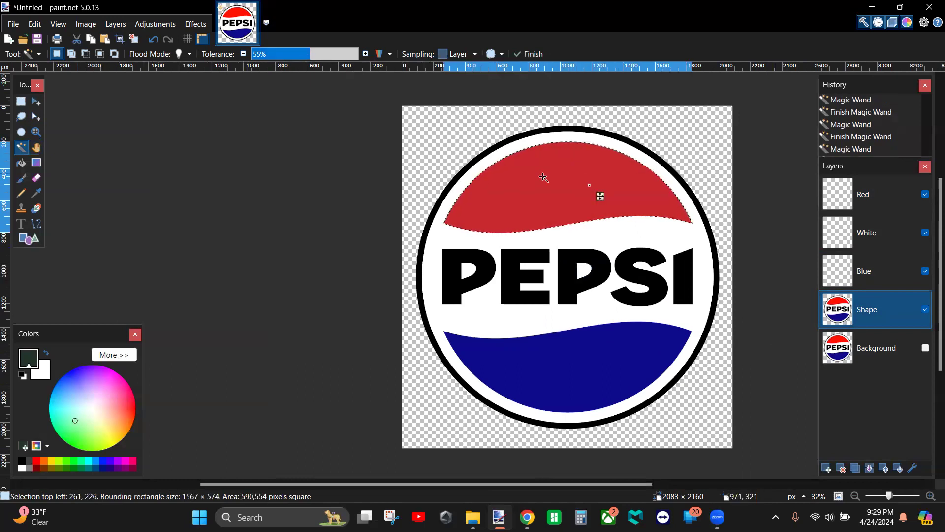
{"action": "left_click", "coordinate": [879, 200]}
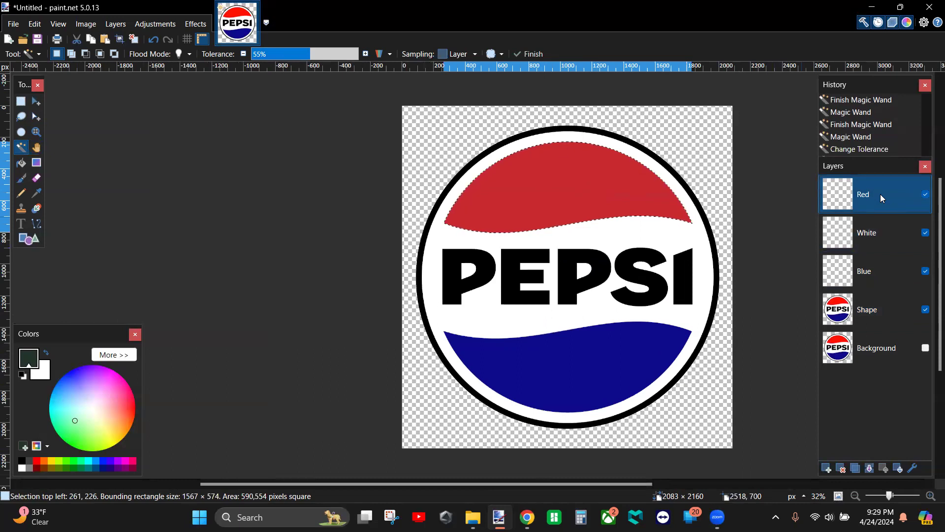
{"action": "key", "text": "ctrl+v"}
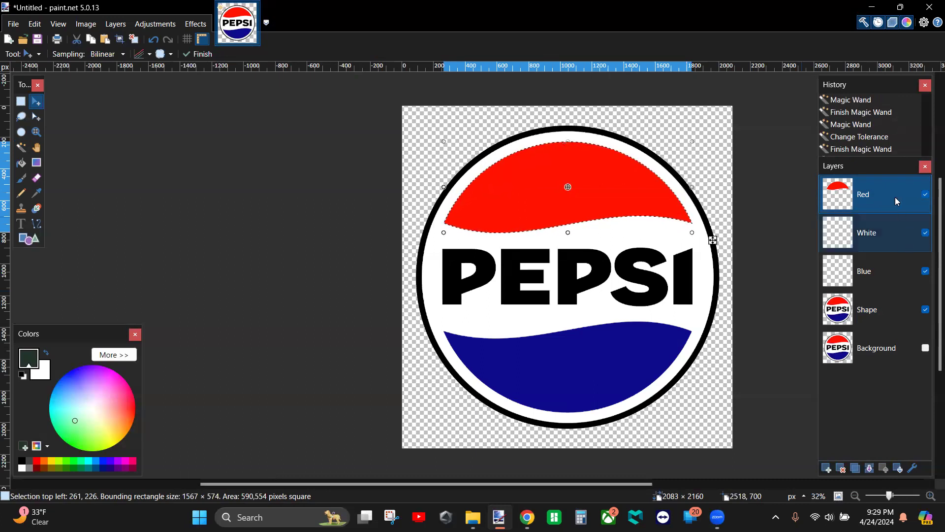
- Copy the blue area from the Shape layer with the Magic Wand and paste it onto the Blue layer
{"action": "left_click", "coordinate": [885, 317]}
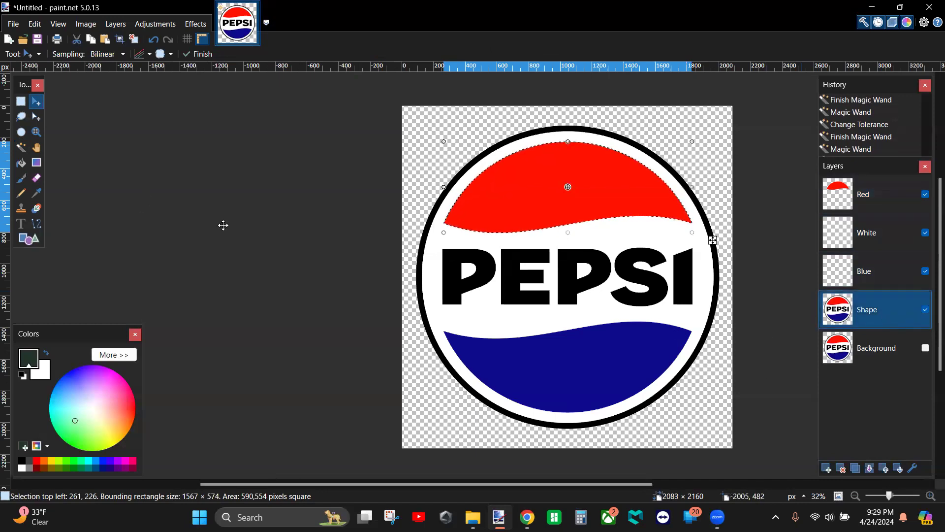
{"action": "left_click", "coordinate": [408, 142]}
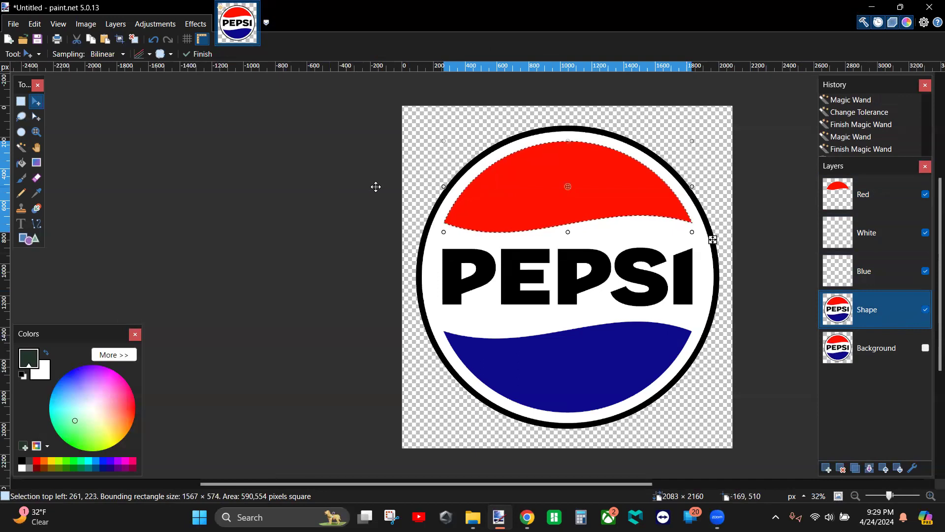
{"action": "left_click", "coordinate": [22, 147]}
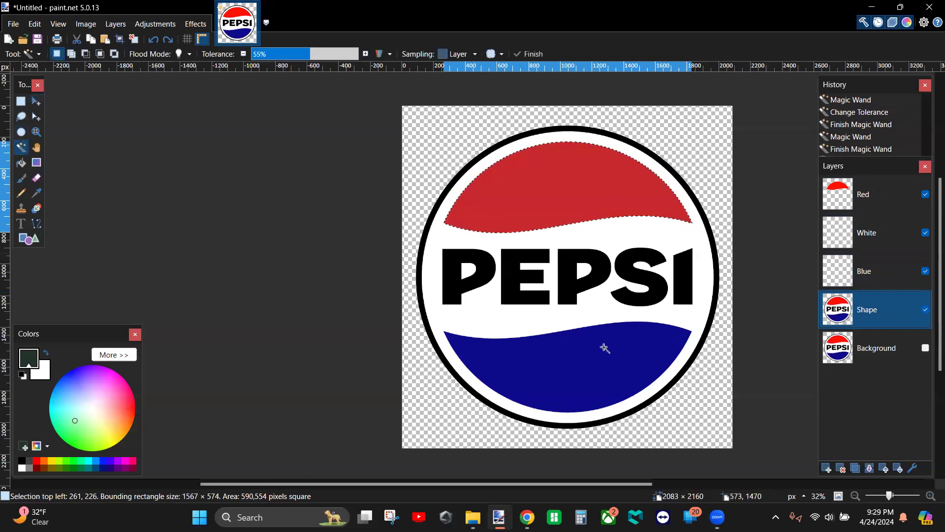
{"action": "left_click", "coordinate": [607, 369]}
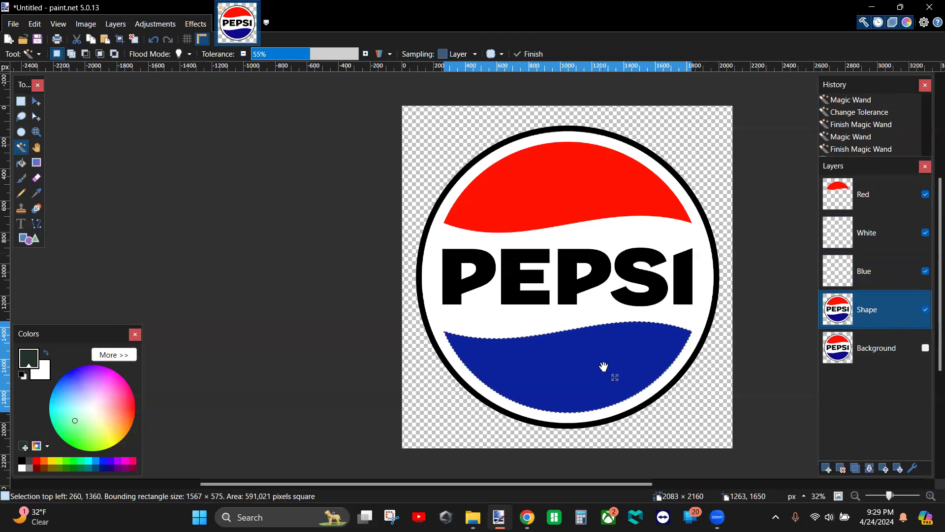
{"action": "key", "text": "ctrl+v"}
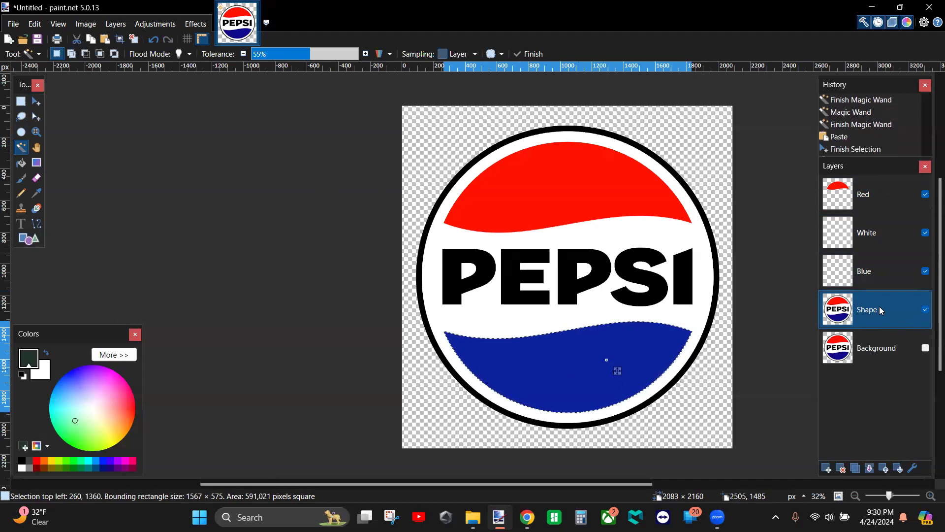
{"action": "left_click", "coordinate": [874, 266]}
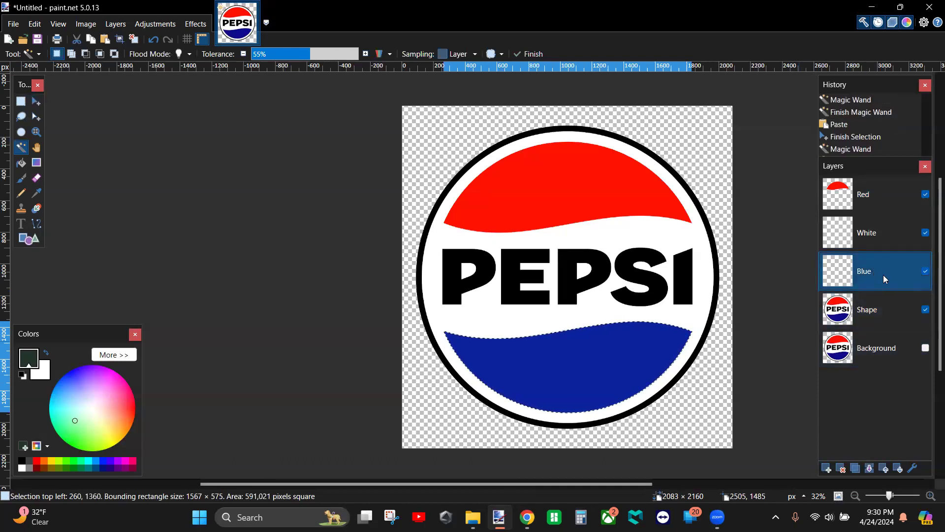
{"action": "key", "text": "ctrl+v"}
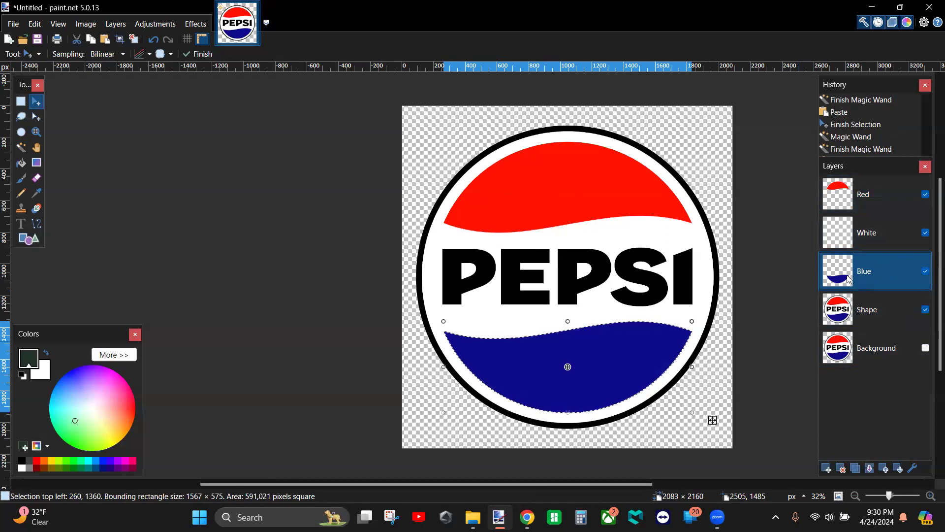
- Copy the white area, including the counters of both Ps, from the Shape layer with the Magic Wand and paste it onto the White layer
{"action": "left_click", "coordinate": [887, 317]}
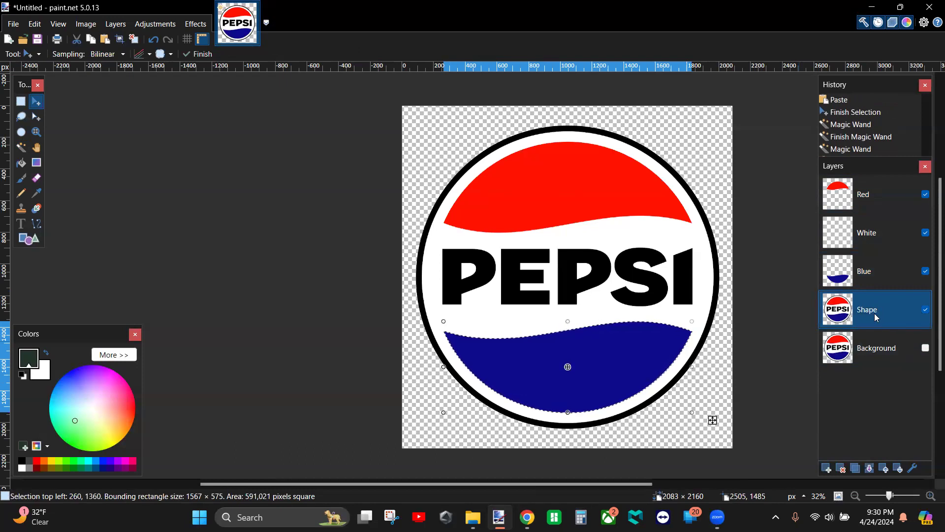
{"action": "left_click", "coordinate": [21, 147]}
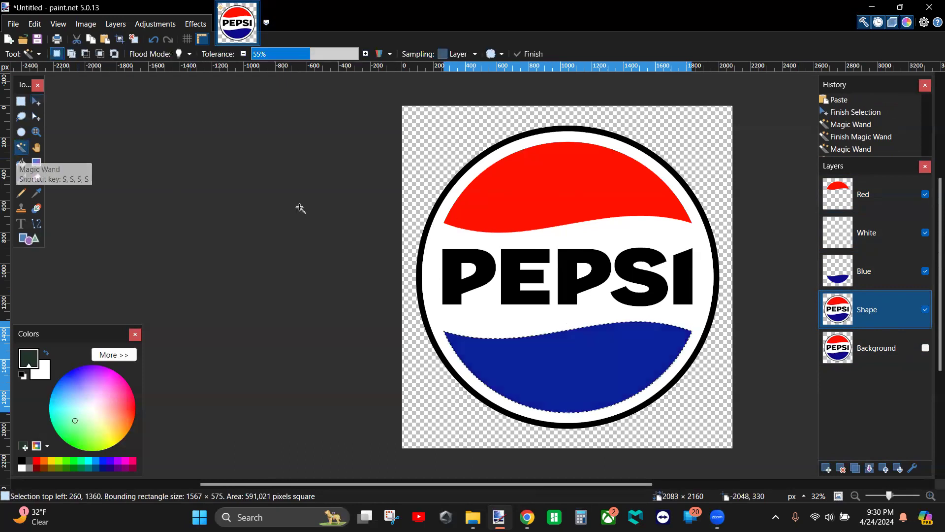
{"action": "left_click", "coordinate": [497, 320]}
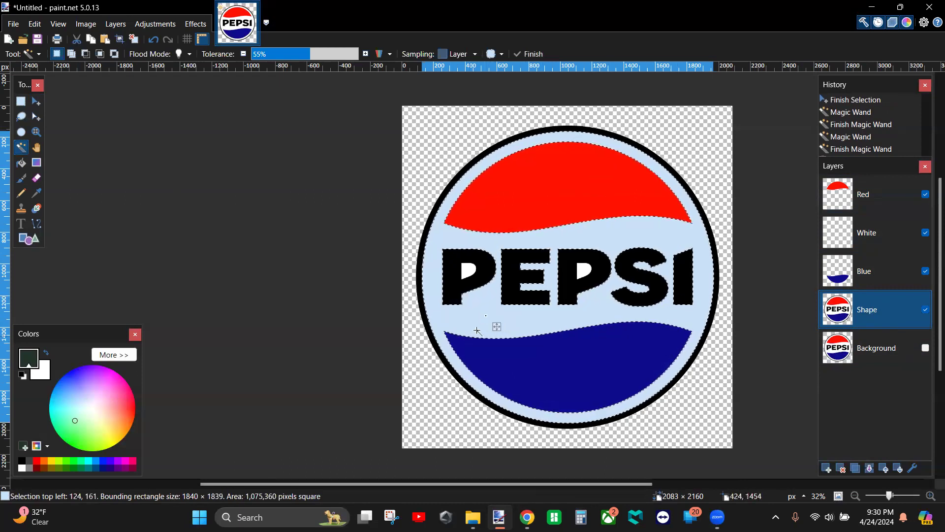
{"action": "left_click", "coordinate": [463, 268], "text": "ctrl"}
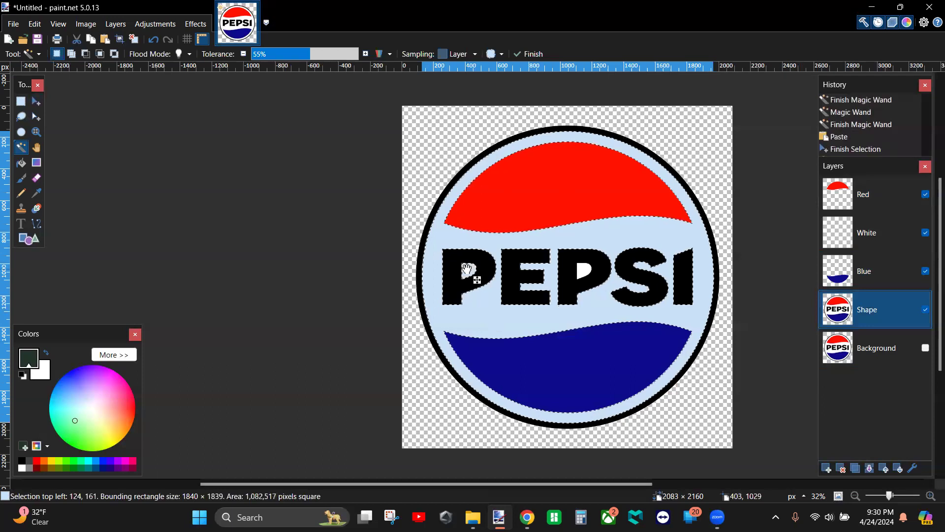
{"action": "left_click", "coordinate": [584, 269], "text": "ctrl"}
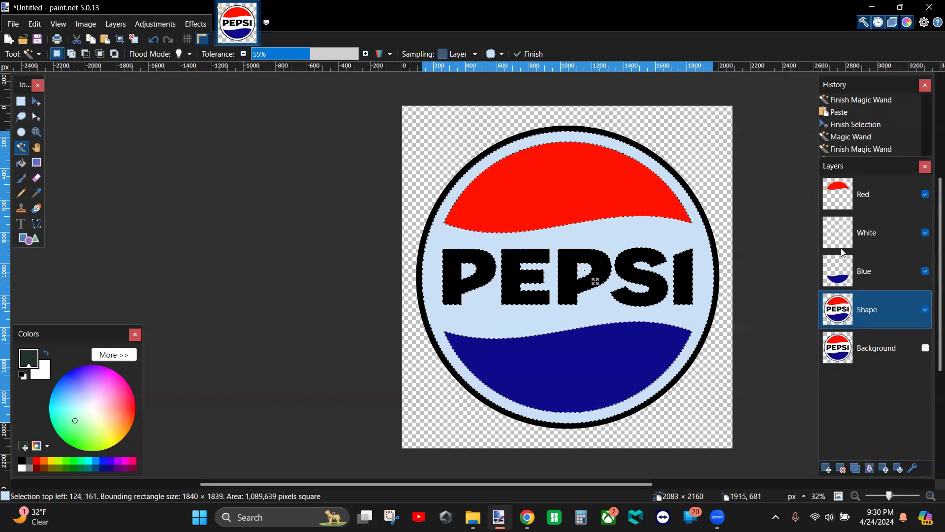
{"action": "left_click", "coordinate": [862, 235]}
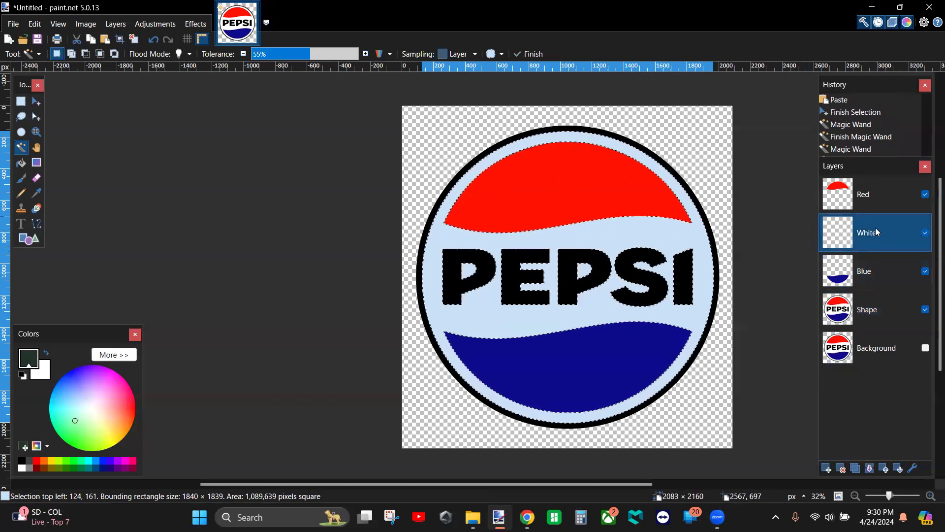
{"action": "key", "text": "ctrl+v"}
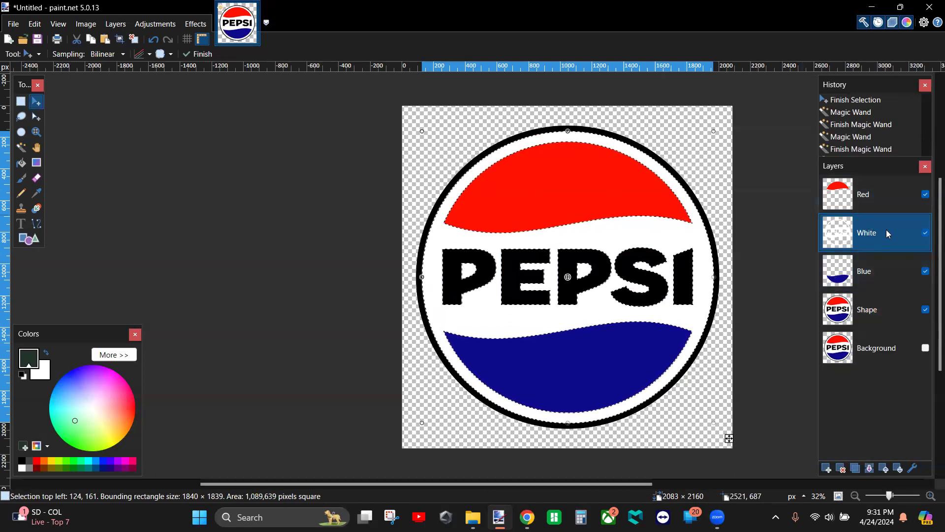
- Hide the Shape and Blue layers
{"action": "left_click", "coordinate": [926, 311]}
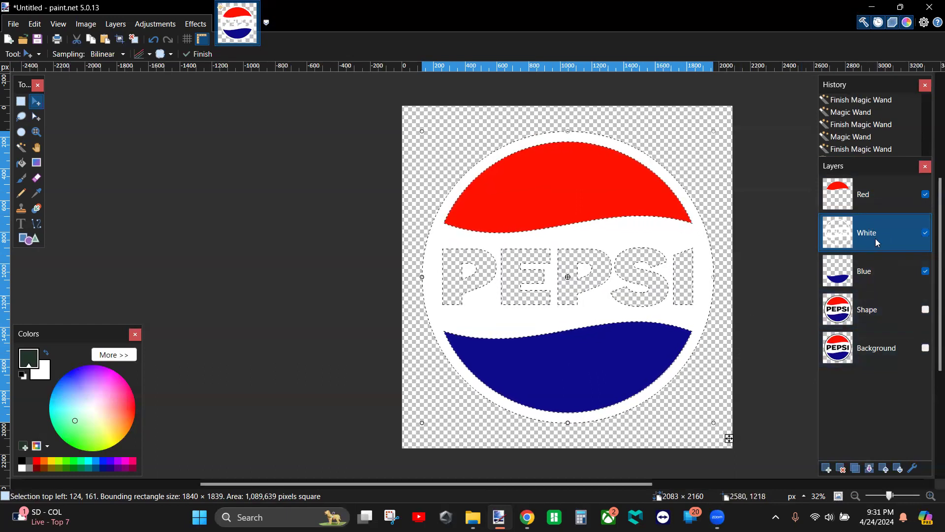
{"action": "left_click", "coordinate": [926, 271]}
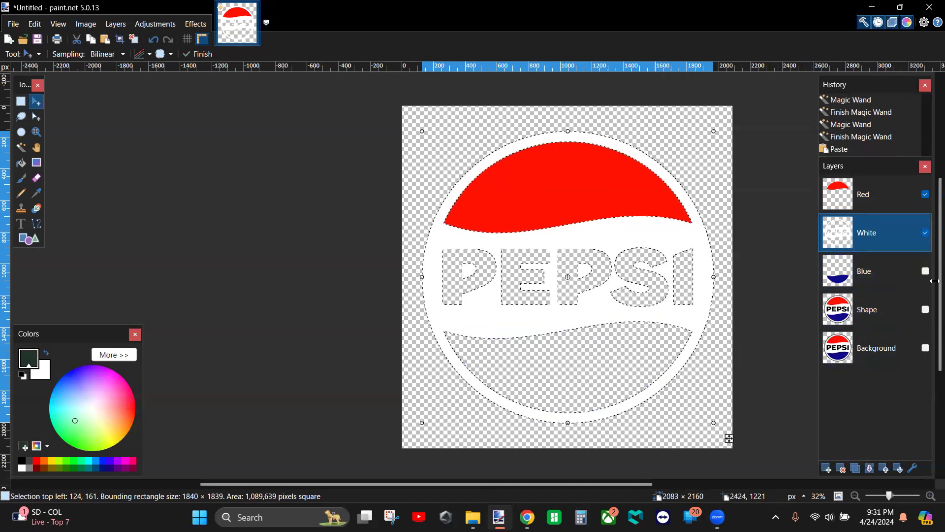
- Hide the Red layer, and with nothing selected, invert the White layer's colours
{"action": "left_click", "coordinate": [926, 195]}
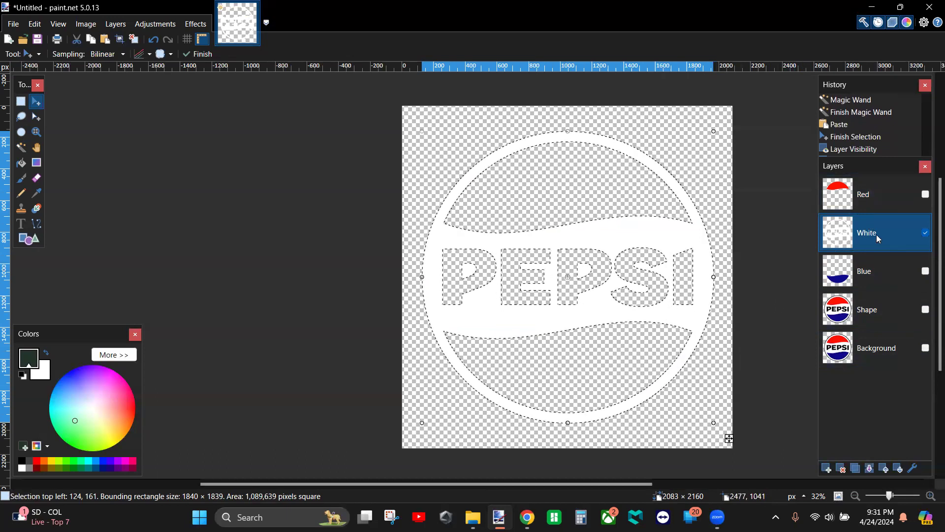
{"action": "key", "text": "ctrl+d"}
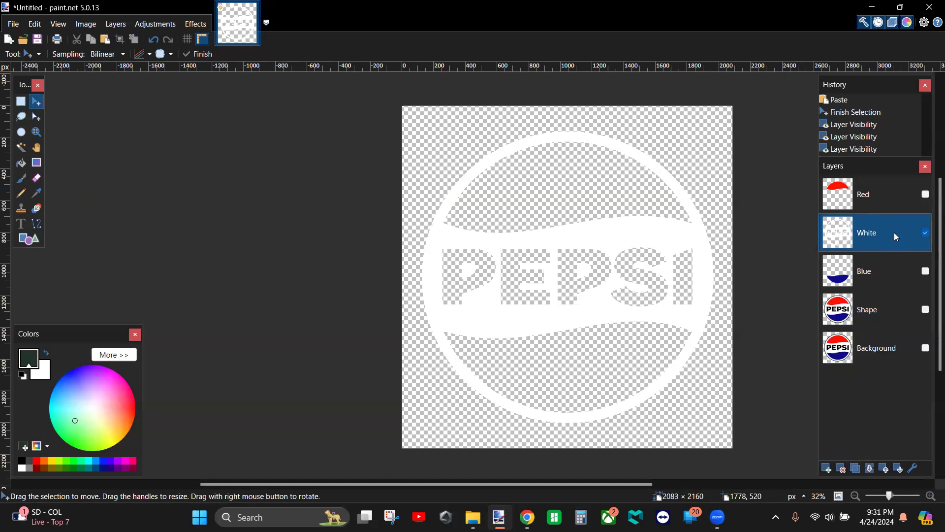
{"action": "left_click", "coordinate": [196, 26]}
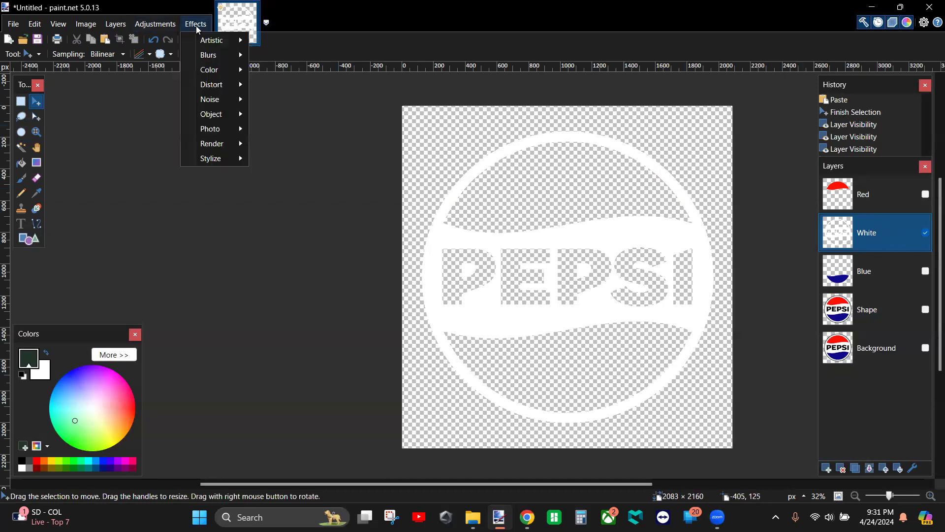
{"action": "mouse_move", "coordinate": [157, 23]}
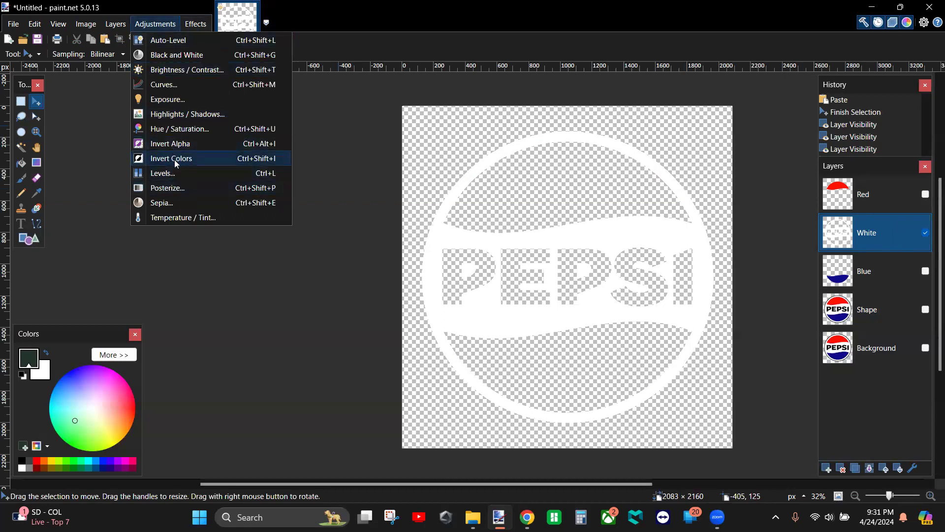
{"action": "left_click", "coordinate": [242, 158]}
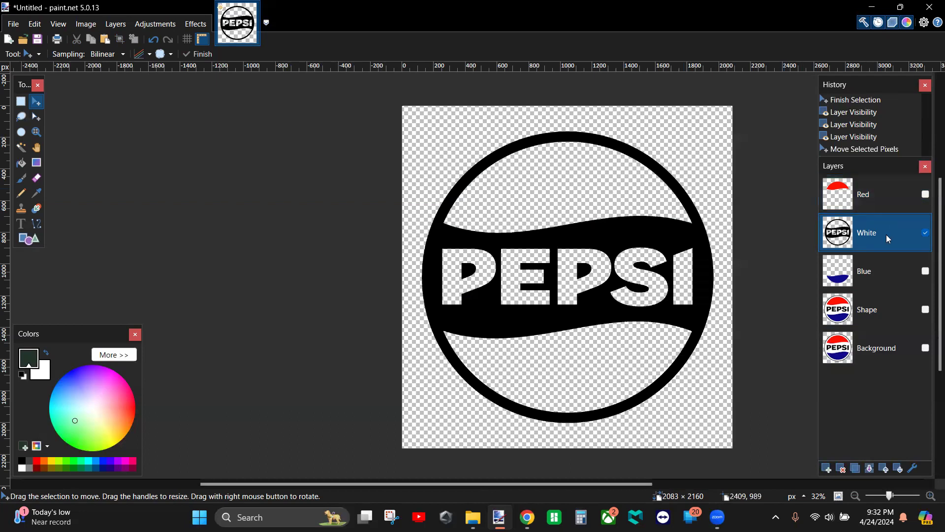
- Compare the Red, White and Blue layers over the Shape layer, leaving only the Shape layer visible
{"action": "left_click", "coordinate": [927, 234]}
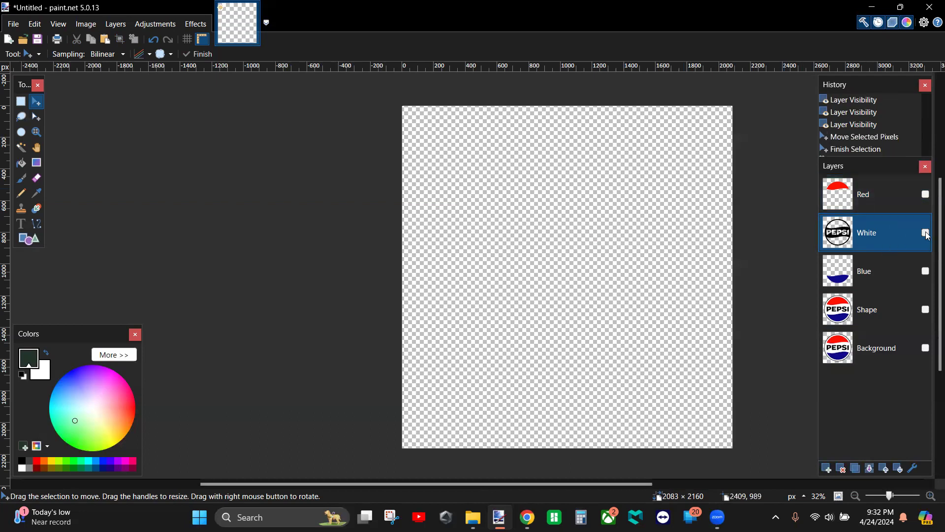
{"action": "left_click", "coordinate": [926, 233]}
{"action": "left_click", "coordinate": [925, 194]}
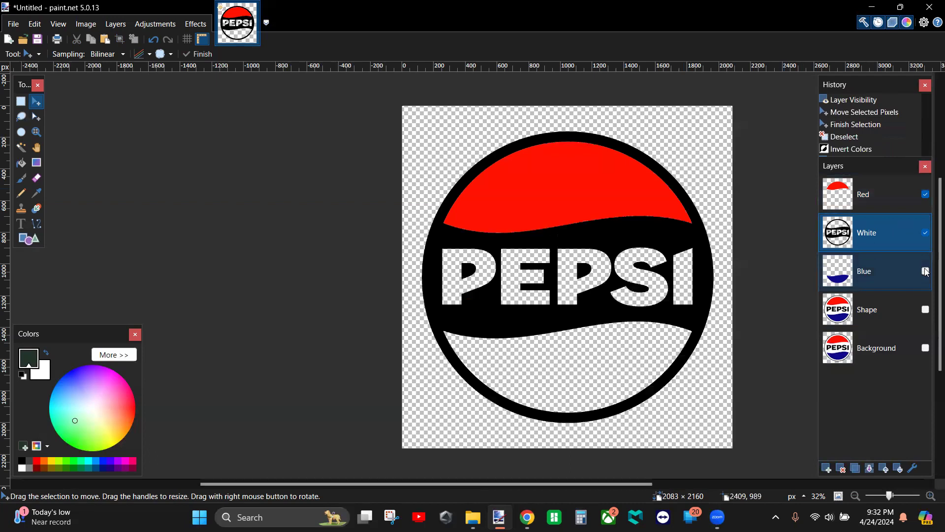
{"action": "left_click", "coordinate": [925, 271]}
{"action": "left_click", "coordinate": [926, 309]}
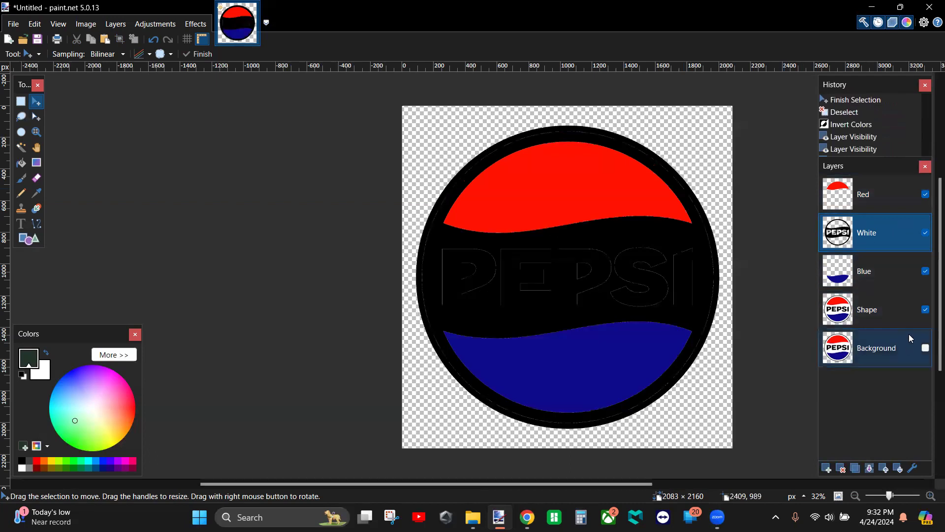
{"action": "left_click", "coordinate": [925, 271]}
{"action": "left_click", "coordinate": [926, 232]}
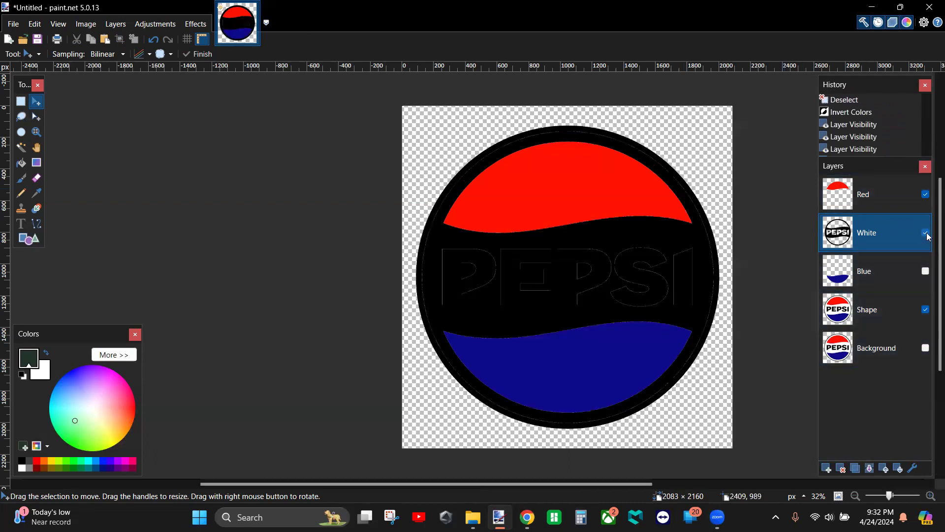
{"action": "left_click", "coordinate": [926, 194]}
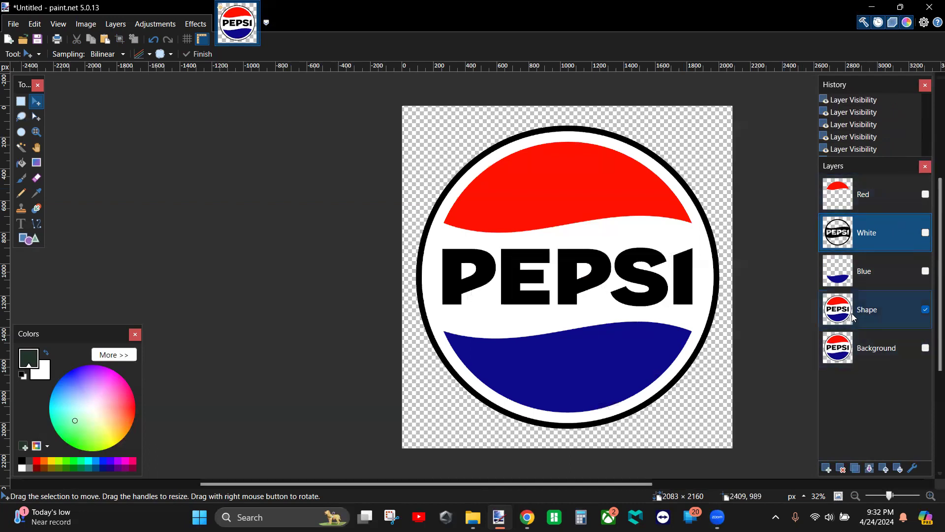
- Fill the white, red and blue areas of the Shape layer, including the counters of both Ps, with solid black using the Paint Bucket
{"action": "left_click", "coordinate": [854, 318]}
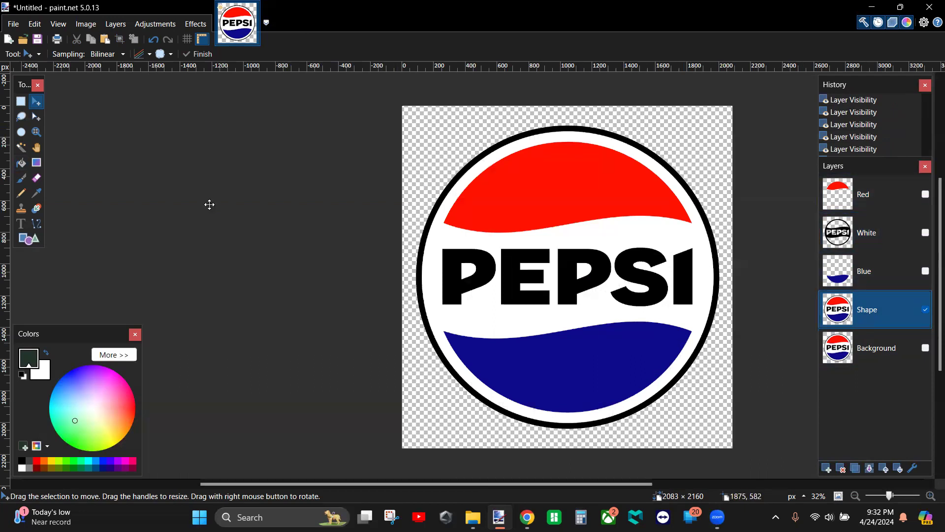
{"action": "left_click", "coordinate": [22, 163]}
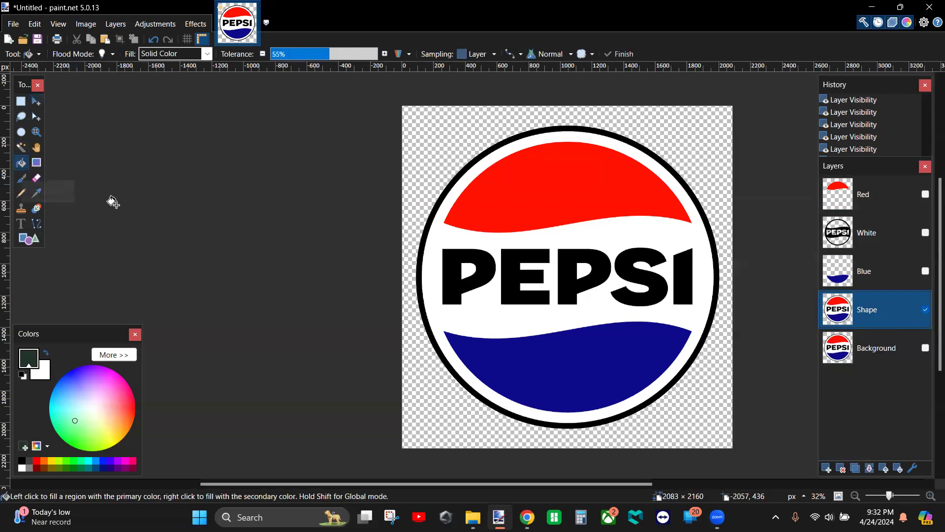
{"action": "left_click", "coordinate": [590, 308]}
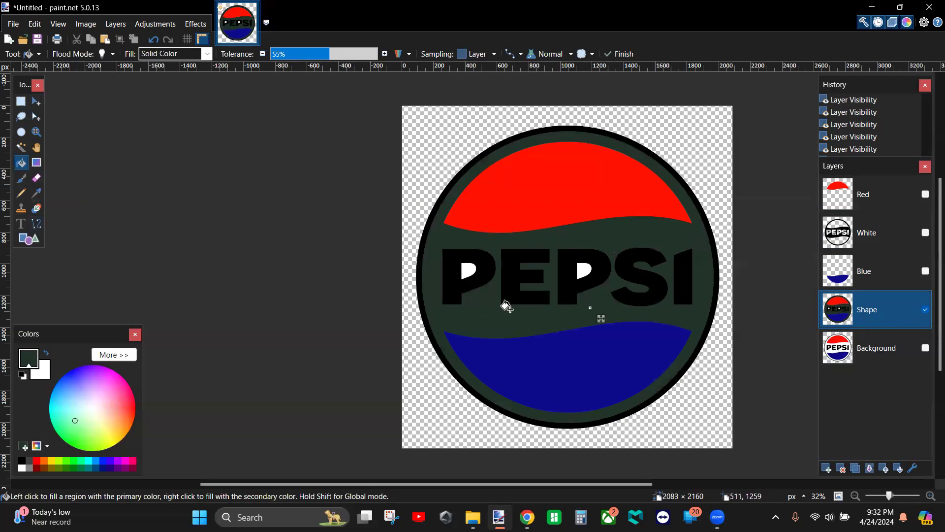
{"action": "key", "text": "ctrl+z"}
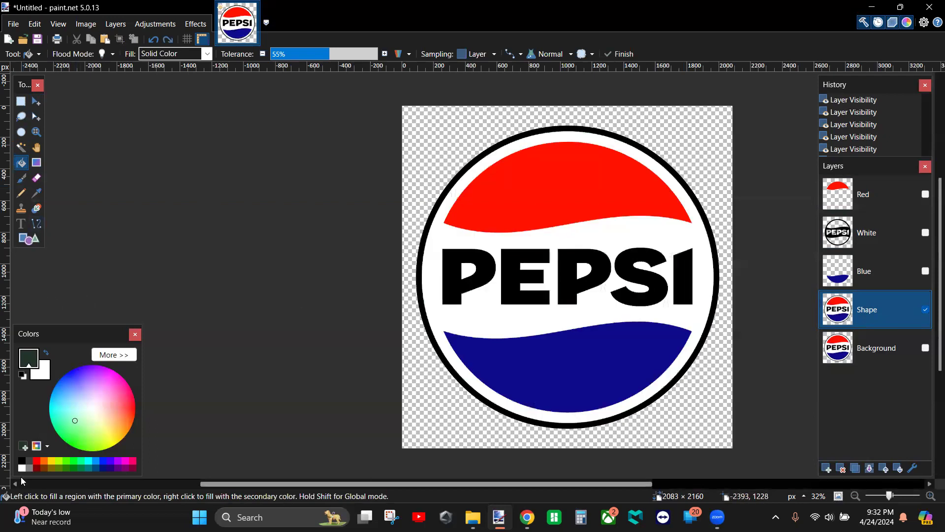
{"action": "left_click", "coordinate": [22, 461]}
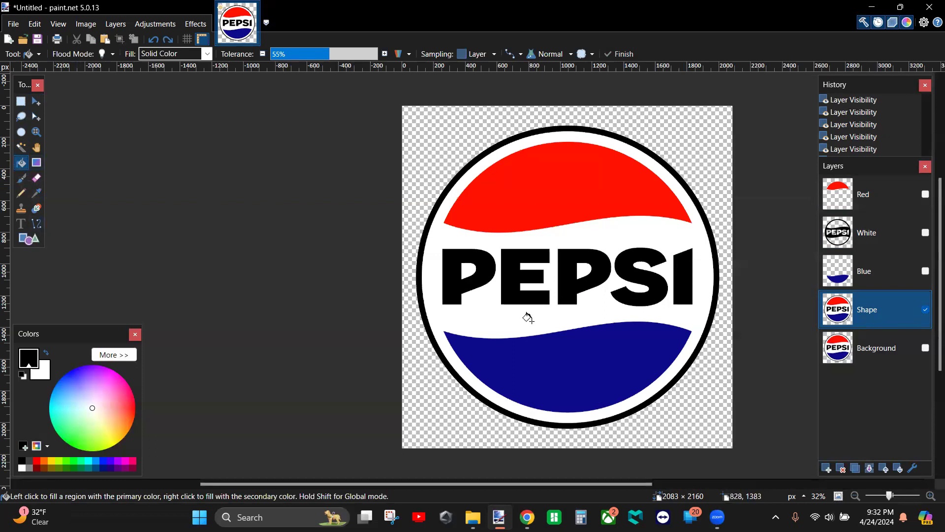
{"action": "left_click", "coordinate": [543, 332]}
{"action": "left_click", "coordinate": [581, 268]}
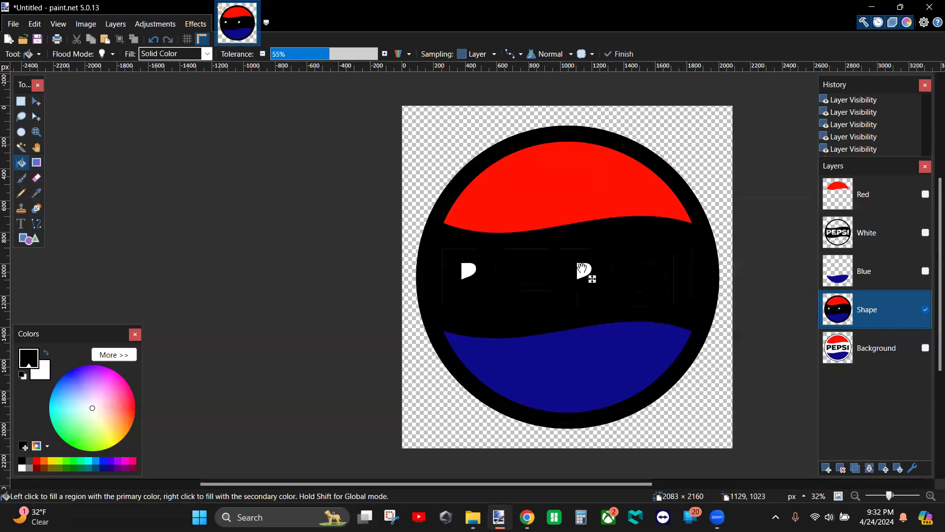
{"action": "left_click", "coordinate": [465, 268]}
{"action": "left_click", "coordinate": [503, 215]}
{"action": "left_click", "coordinate": [594, 349]}
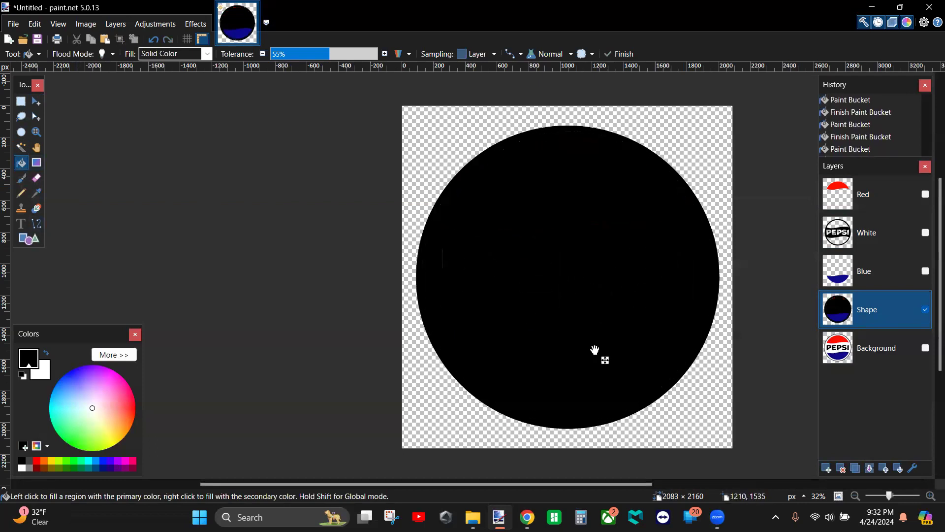
{"action": "left_click", "coordinate": [507, 276]}
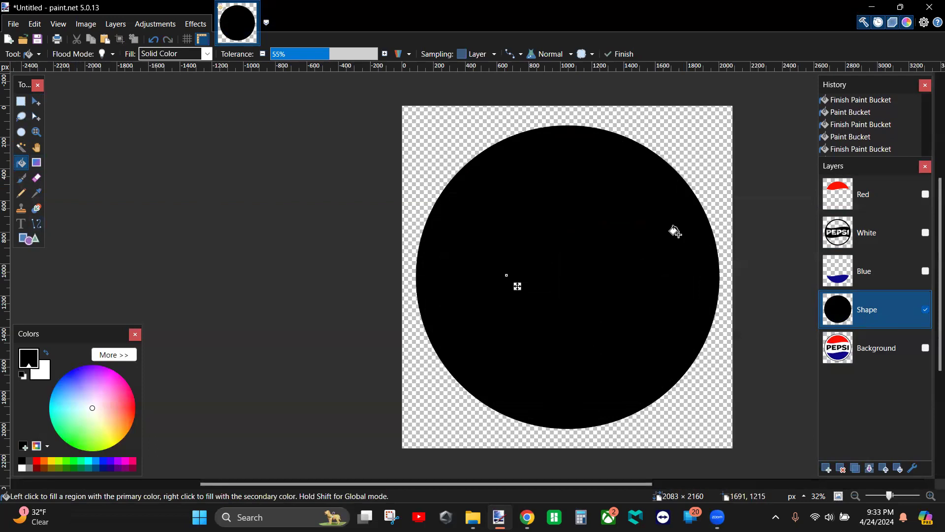
{"action": "scroll", "coordinate": [557, 294], "scroll_direction": "up", "scroll_amount": 2, "text": "ctrl"}
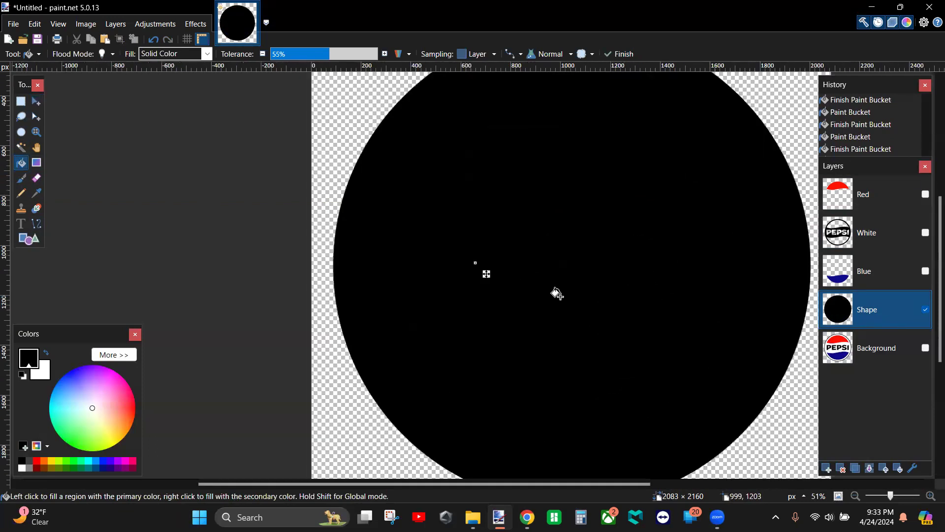
{"action": "scroll", "coordinate": [557, 294], "scroll_direction": "up", "scroll_amount": 2, "text": "ctrl"}
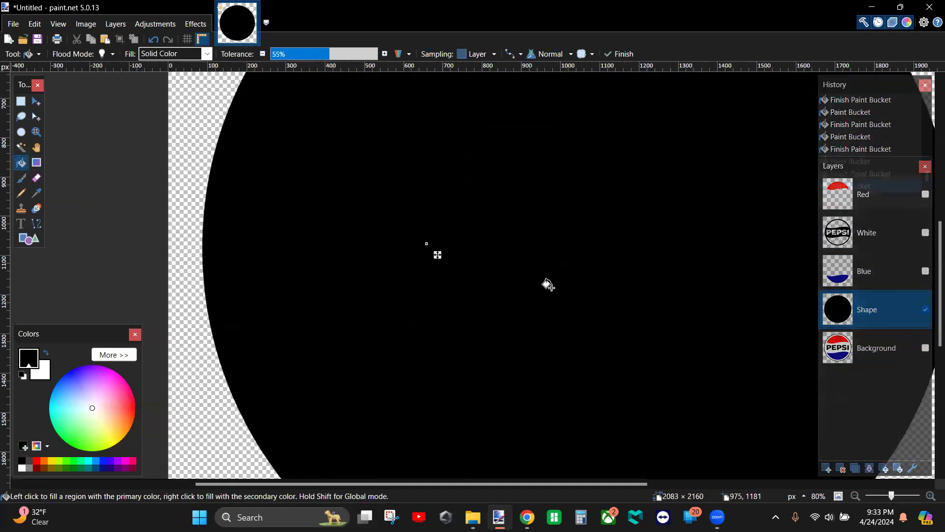
{"action": "scroll", "coordinate": [549, 284], "scroll_direction": "down", "scroll_amount": 1, "text": "ctrl"}
{"action": "scroll", "coordinate": [548, 285], "scroll_direction": "down", "scroll_amount": 3, "text": "ctrl"}
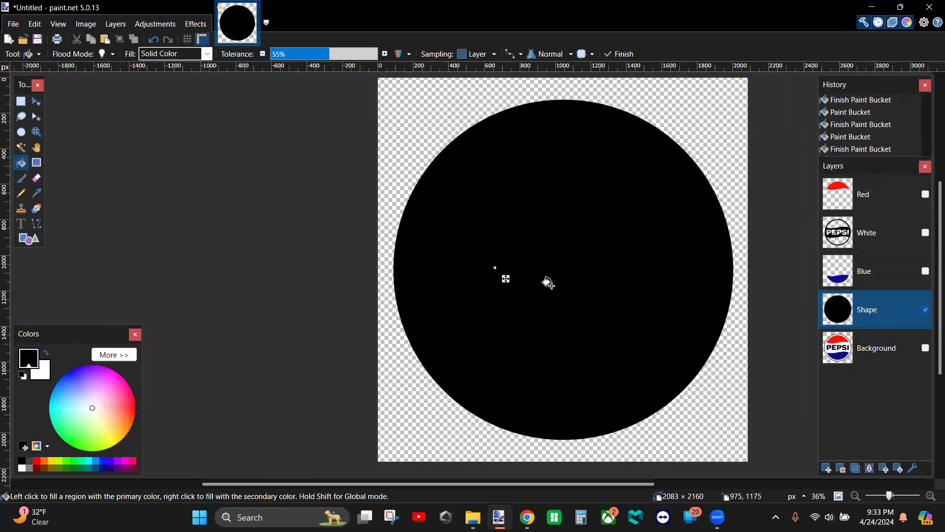
- Rename the Shape layer as "Shape - Black", and make the Background layer visible in its place
{"action": "double_click", "coordinate": [865, 311]}
{"action": "left_click", "coordinate": [511, 218]}
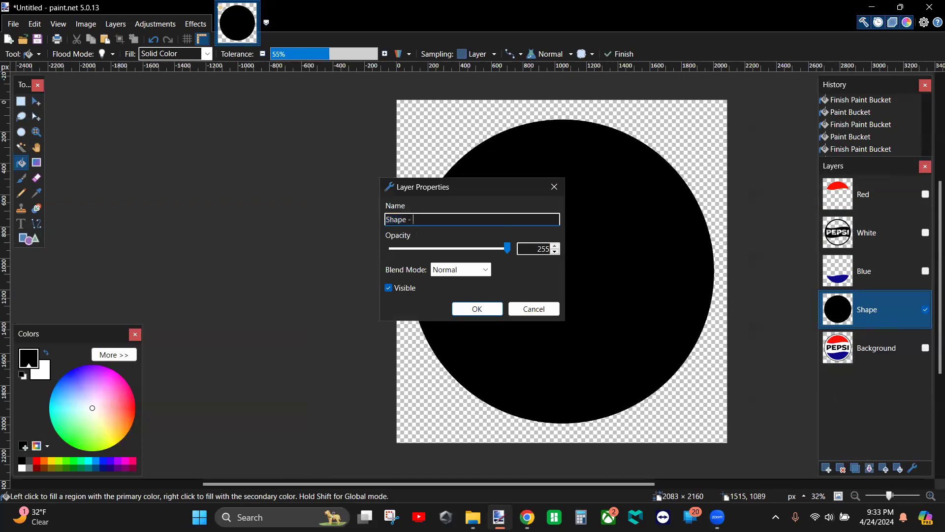
{"action": "type", "text": "- Black"}
{"action": "key", "text": "Return"}
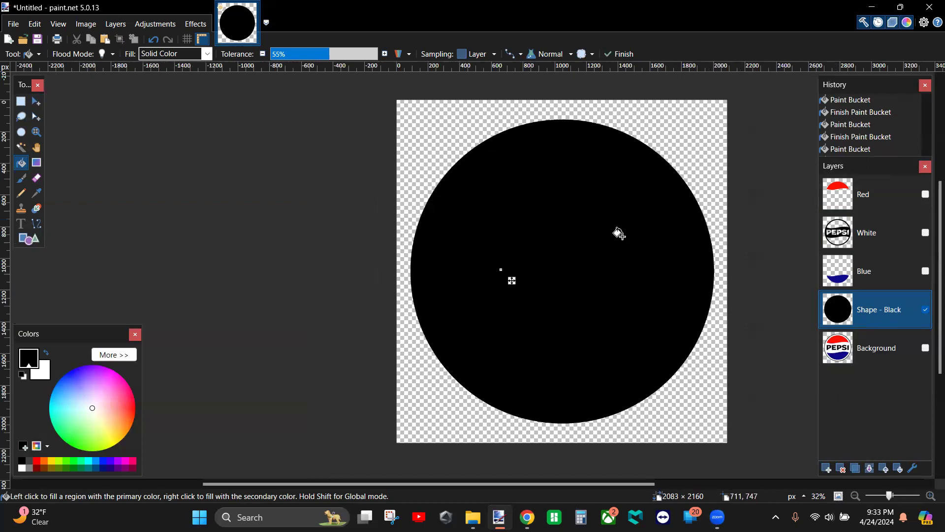
{"action": "left_click", "coordinate": [925, 310]}
{"action": "left_click", "coordinate": [925, 348]}
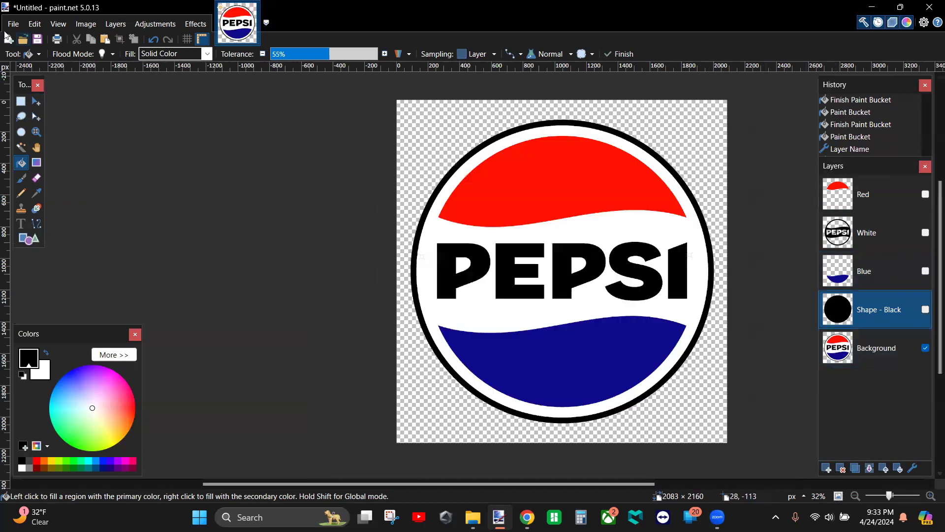
- Start saving the image under a new name and create a folder named "PEPSI LOGO" on the Desktop
{"action": "left_click", "coordinate": [13, 25]}
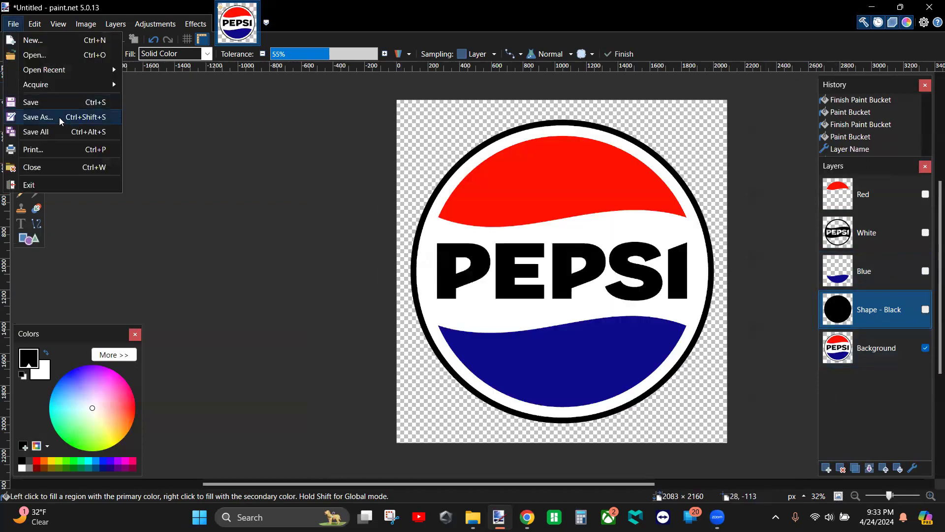
{"action": "left_click", "coordinate": [59, 117]}
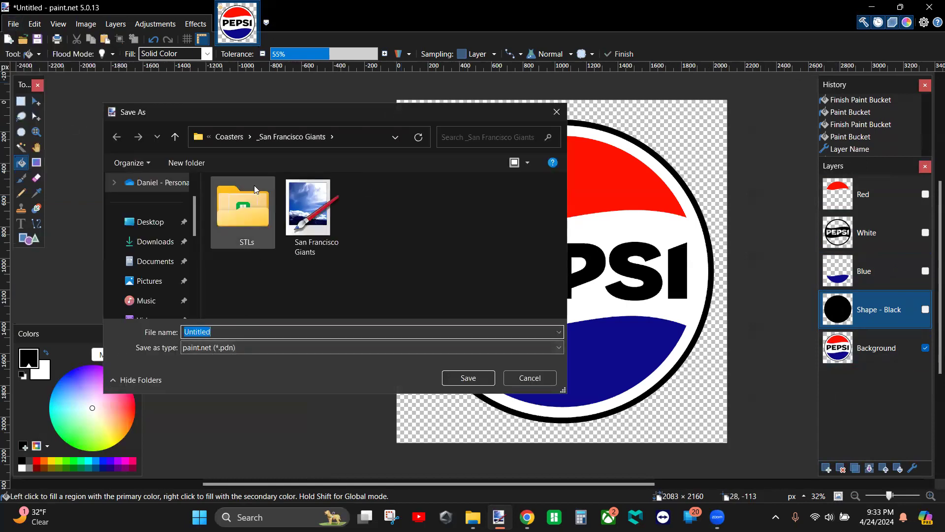
{"action": "left_click", "coordinate": [150, 241]}
{"action": "left_click", "coordinate": [150, 221]}
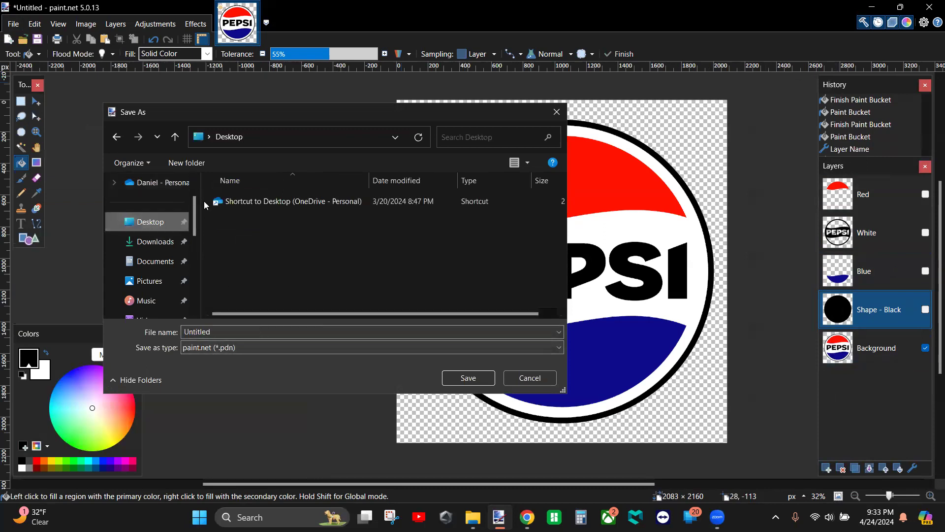
{"action": "left_click", "coordinate": [182, 162]}
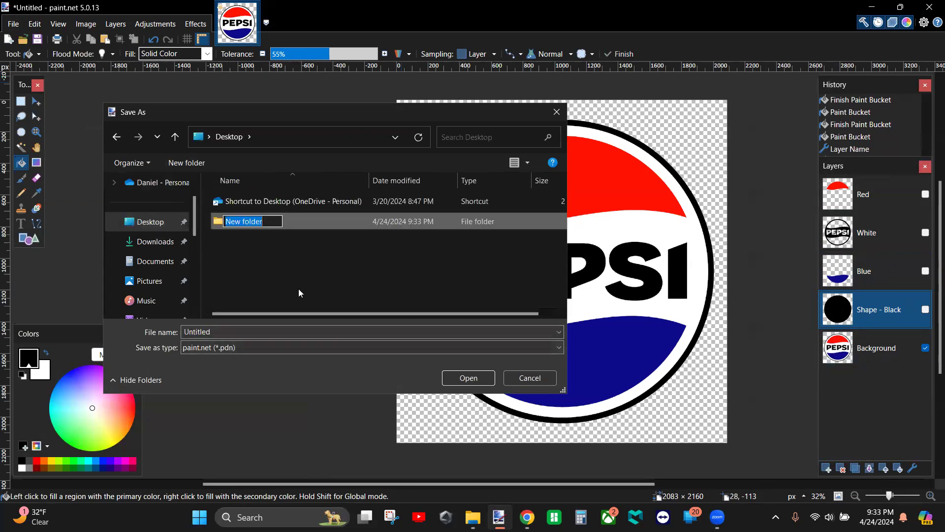
{"action": "type", "text": "PEPI"}
{"action": "key", "text": "BackSpace"}
{"action": "type", "text": "SI LOGO"}
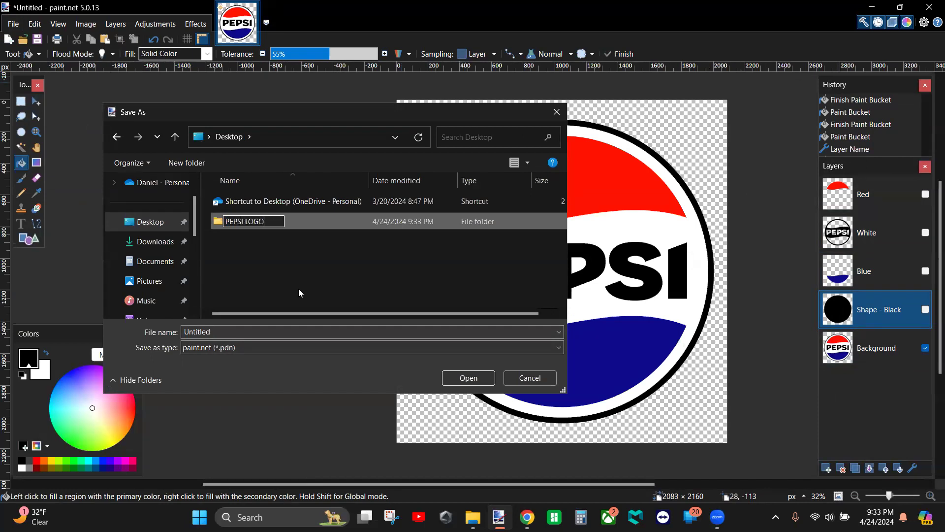
{"action": "key", "text": "Return"}
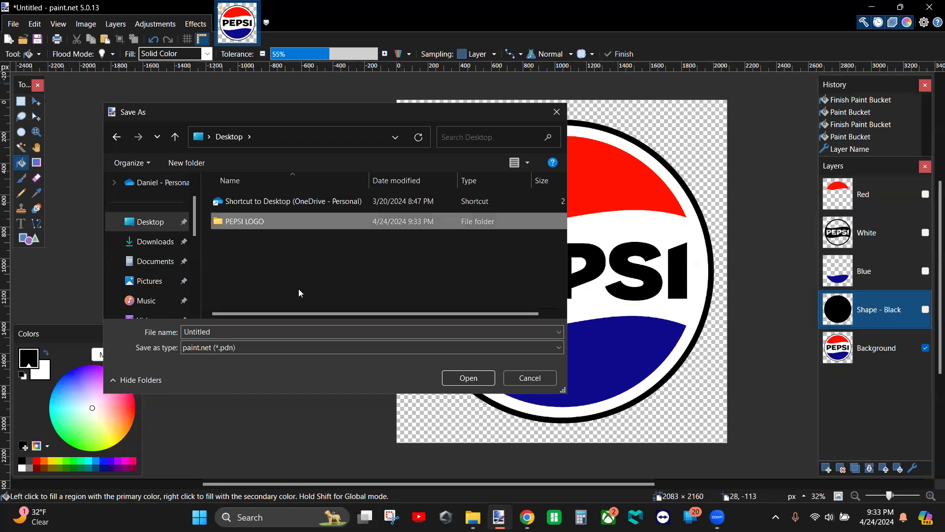
- Save the layered image in the PEPSI LOGO folder as "Pepsi Logo" in paint.net (*.pdn) format
{"action": "double_click", "coordinate": [256, 223]}
{"action": "left_click", "coordinate": [224, 333]}
{"action": "type", "text": "Pepsi Logo"}
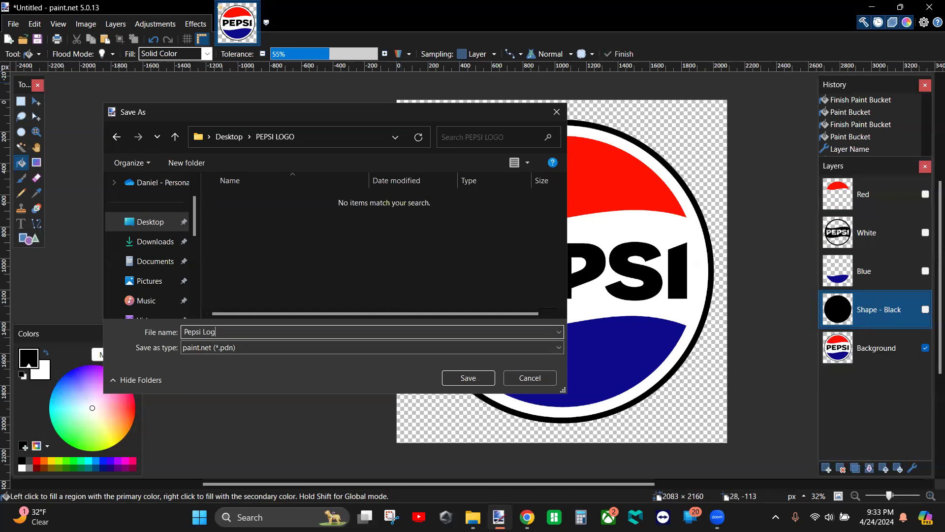
{"action": "left_click", "coordinate": [469, 378]}
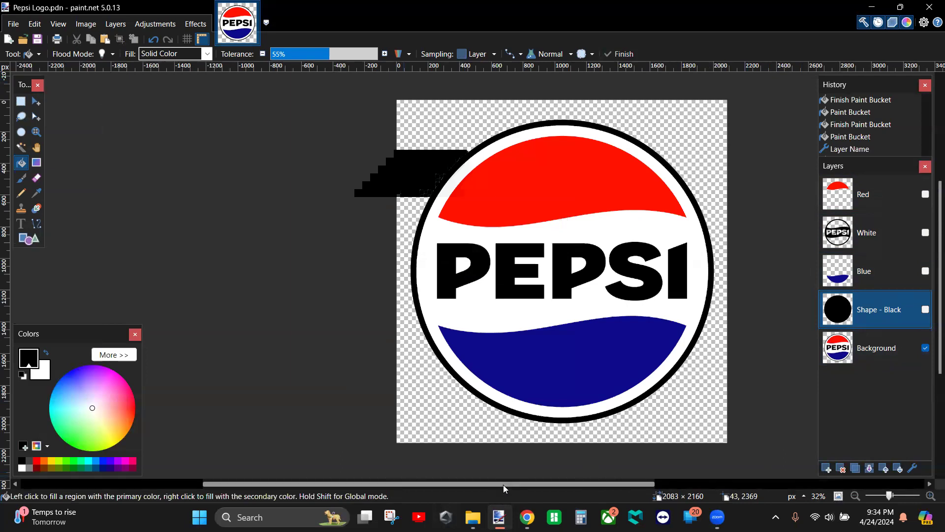
- Make only the Red layer visible and start saving the image under a new name in JPEG format
{"action": "left_click", "coordinate": [926, 348]}
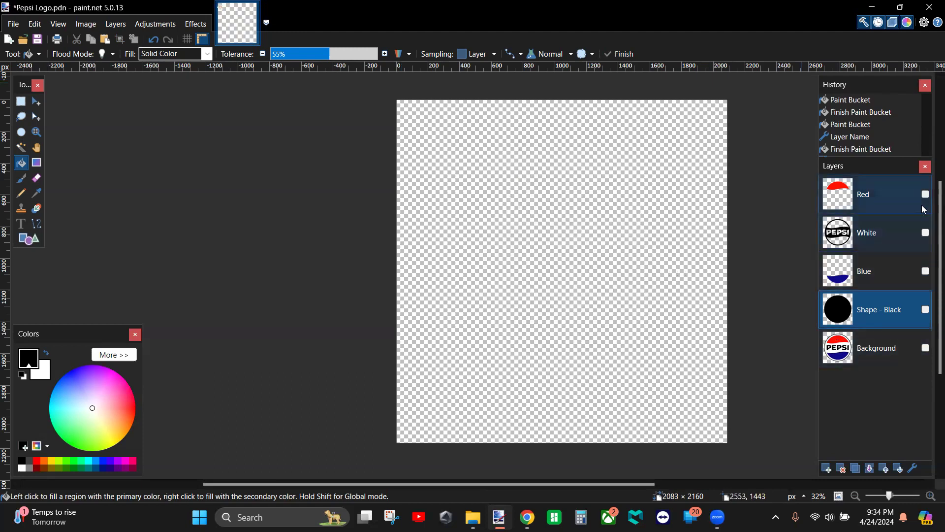
{"action": "left_click", "coordinate": [926, 194]}
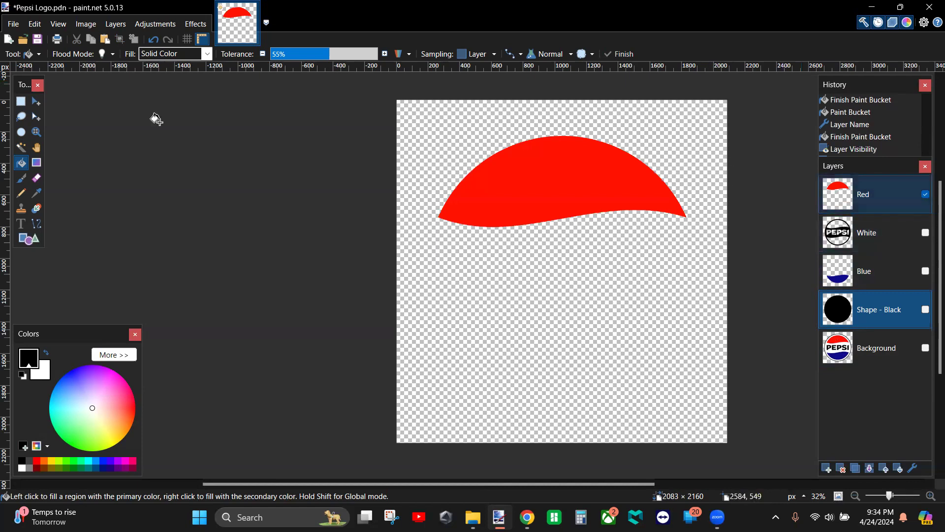
{"action": "left_click", "coordinate": [17, 25]}
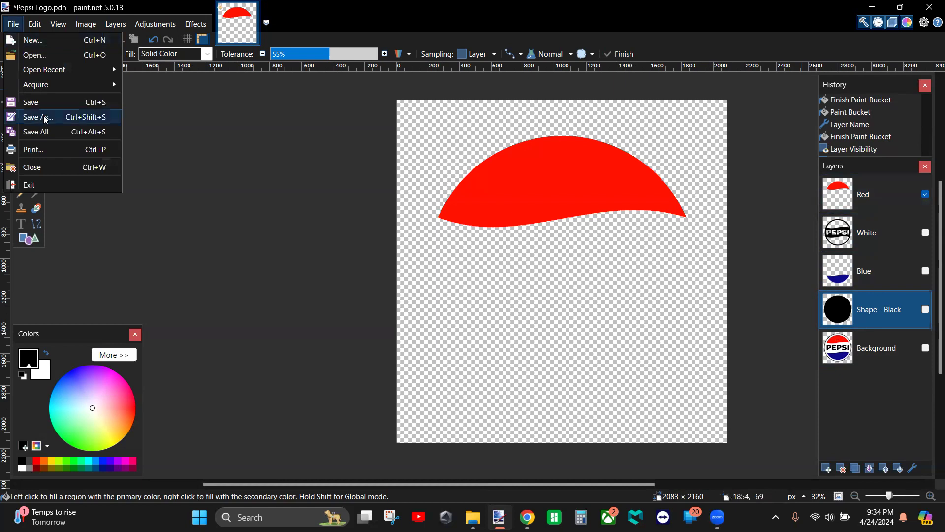
{"action": "key", "text": "Escape"}
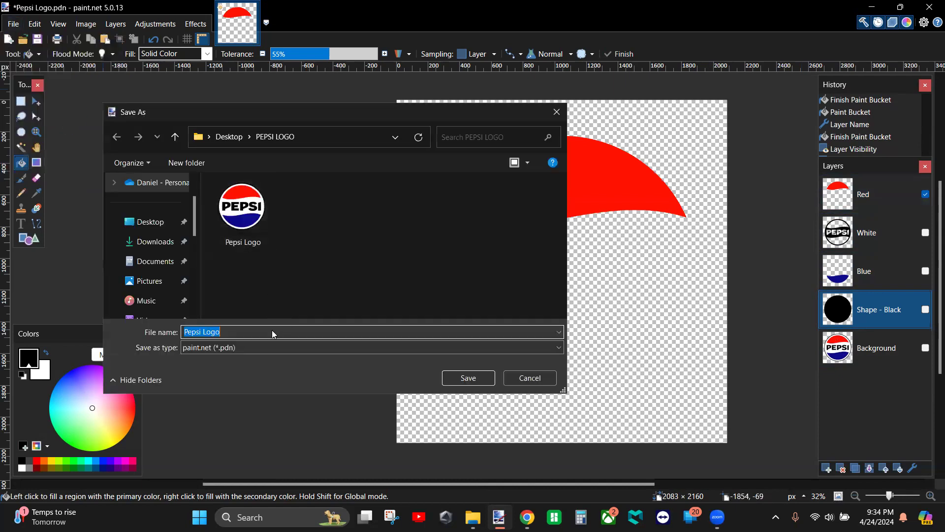
{"action": "left_click", "coordinate": [275, 348]}
{"action": "left_click", "coordinate": [278, 377]}
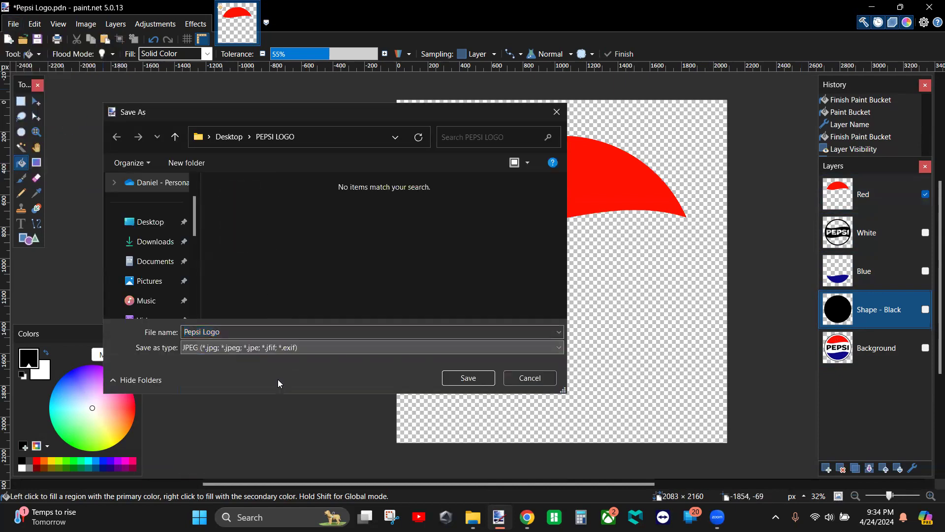
- Name the JPEG file "Pepsi Logo - Red" and save it at quality 100 with the image flattened
{"action": "left_click", "coordinate": [295, 333]}
{"action": "left_click", "coordinate": [294, 334]}
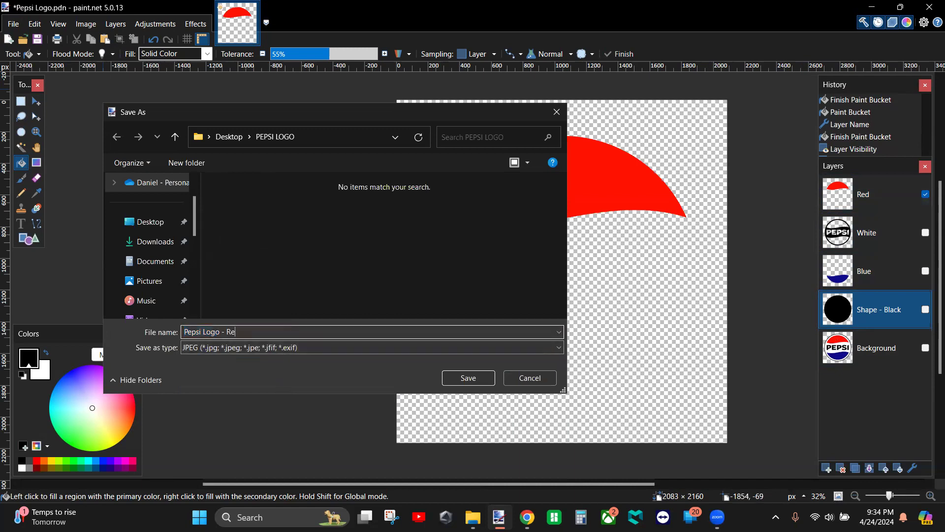
{"action": "type", "text": "- Red"}
{"action": "key", "text": "Return"}
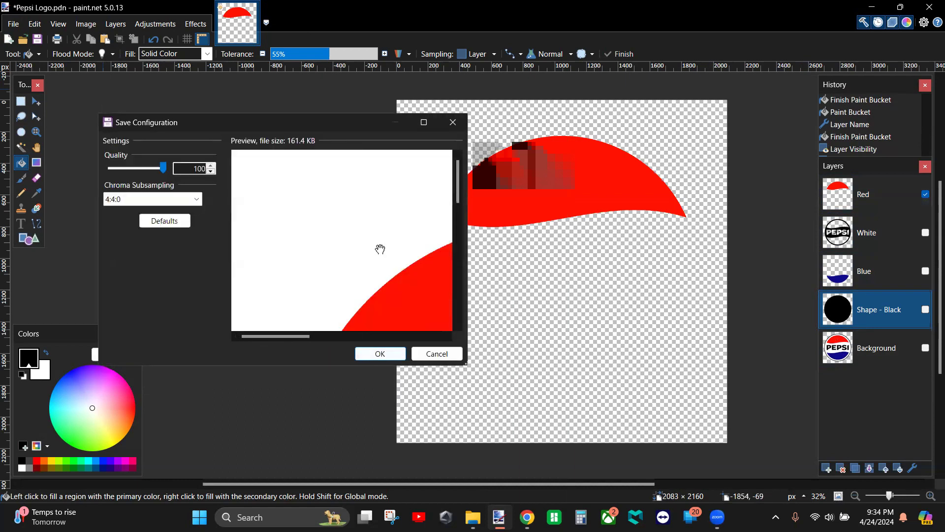
{"action": "scroll", "coordinate": [380, 249], "scroll_direction": "down", "scroll_amount": 1}
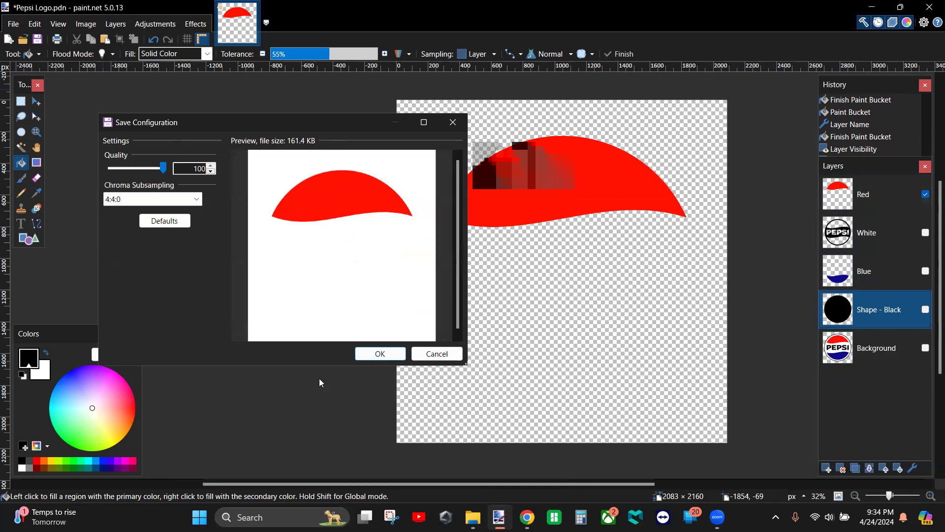
{"action": "left_click", "coordinate": [379, 353]}
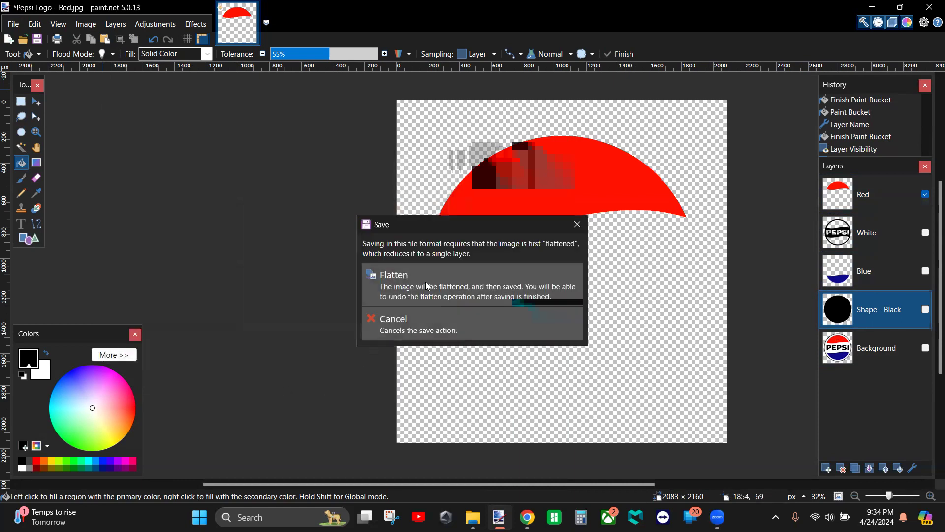
{"action": "left_click", "coordinate": [425, 273]}
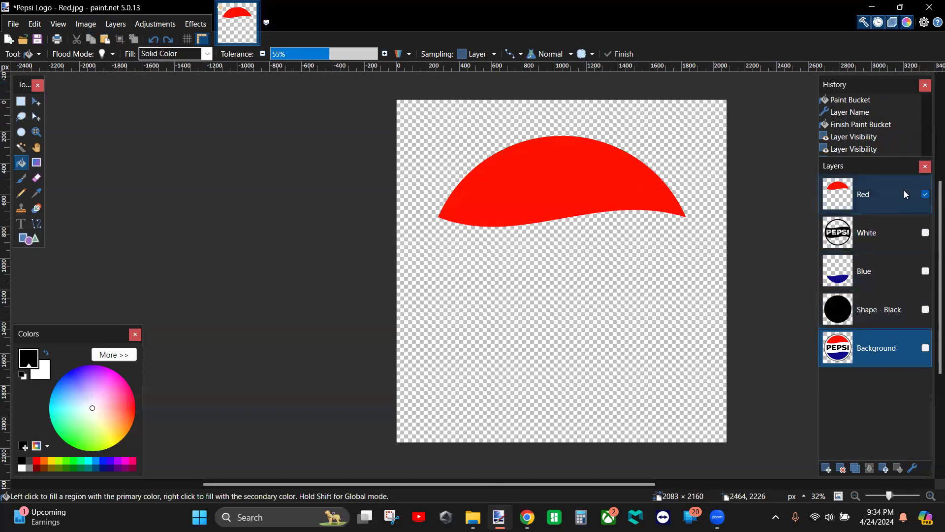
- Show only the White layer and save it as a flattened JPEG named "Pepsi Logo - White" in the PEPSI LOGO folder
{"action": "left_click", "coordinate": [925, 195]}
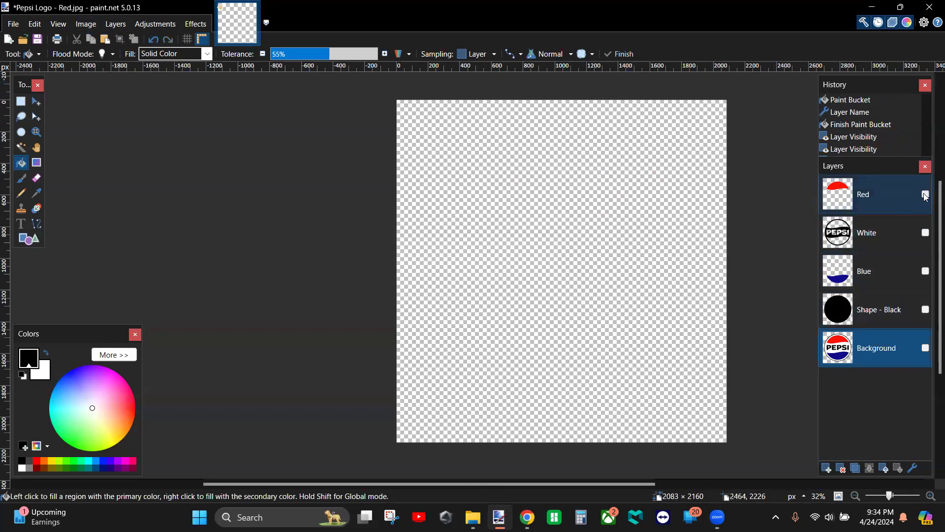
{"action": "left_click", "coordinate": [926, 233]}
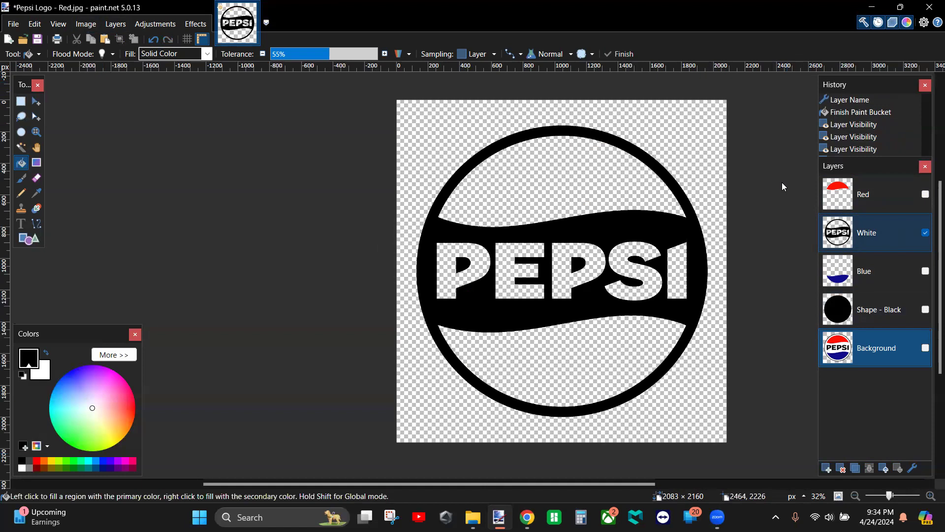
{"action": "left_click", "coordinate": [13, 24]}
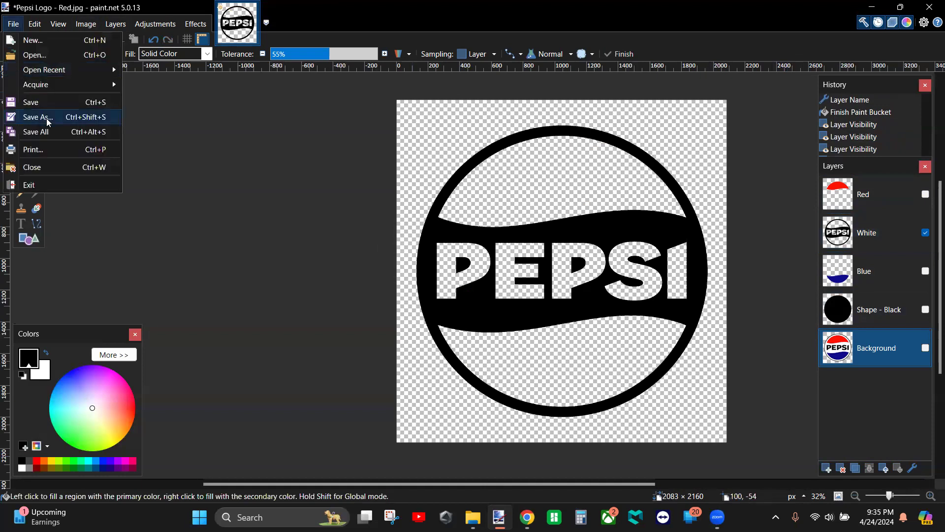
{"action": "left_click", "coordinate": [45, 118]}
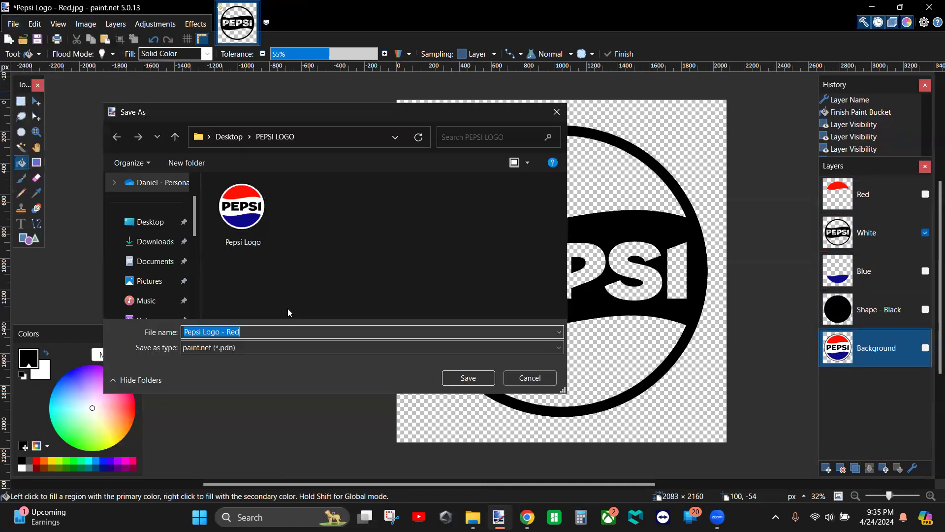
{"action": "left_click", "coordinate": [273, 348]}
{"action": "left_click", "coordinate": [273, 379]}
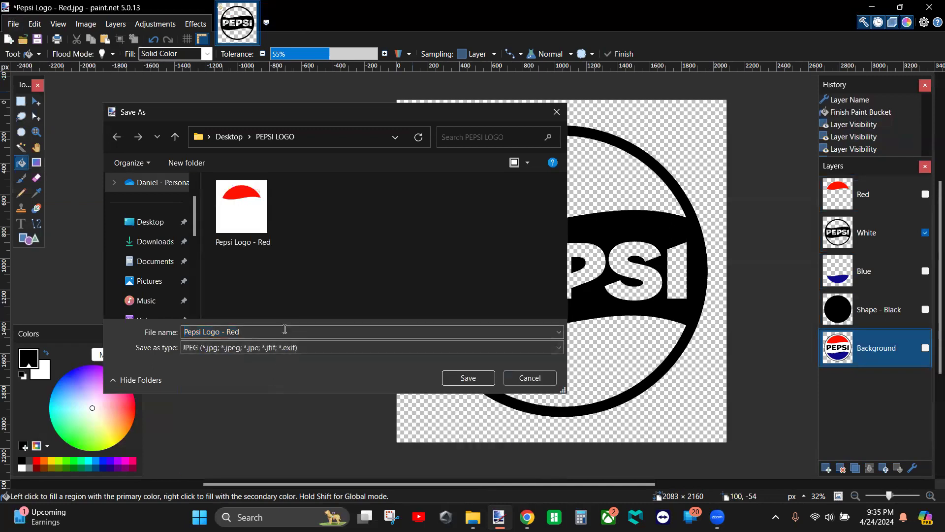
{"action": "double_click", "coordinate": [286, 331]}
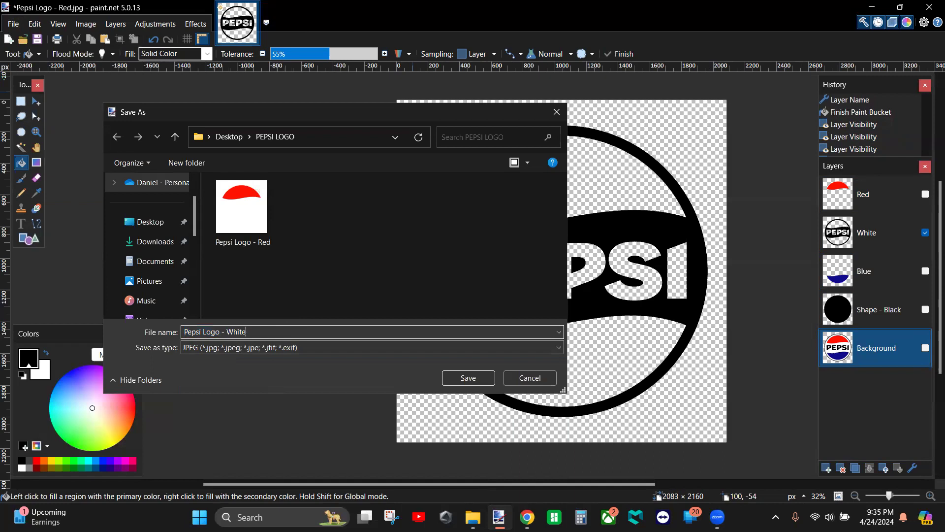
{"action": "left_click", "coordinate": [463, 376]}
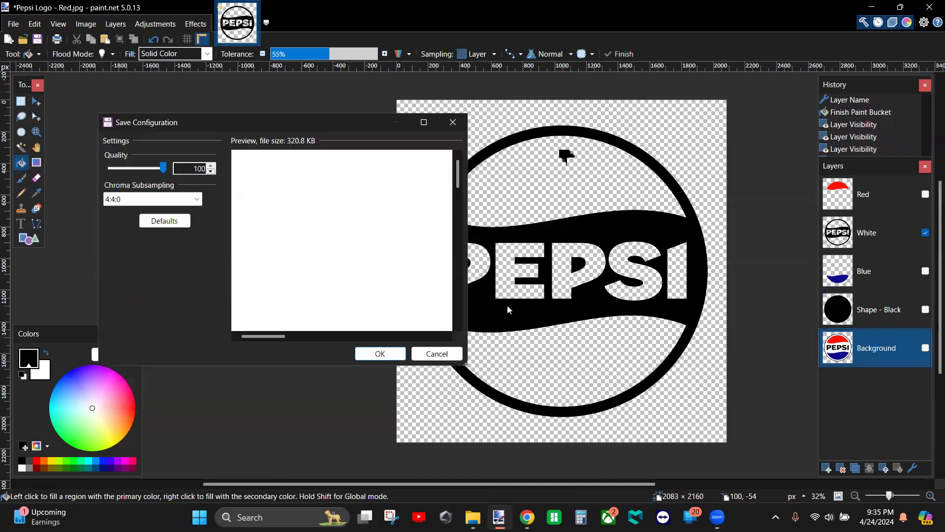
{"action": "left_click", "coordinate": [378, 354]}
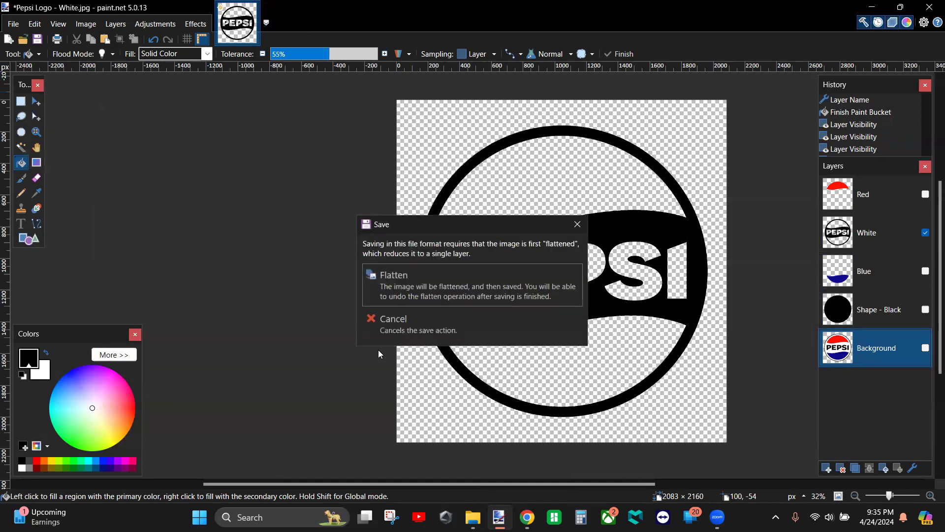
{"action": "left_click", "coordinate": [440, 284]}
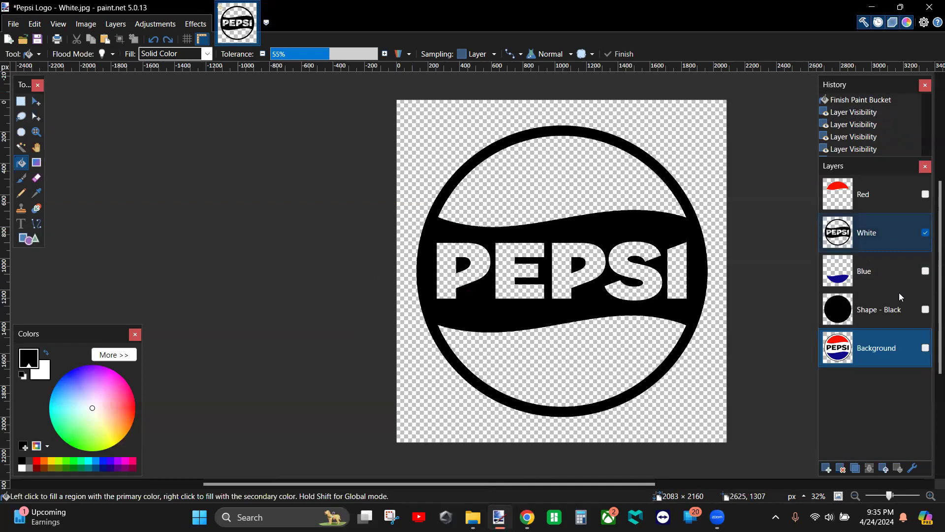
- Show only the Blue layer and set up a save of the image named "Pepsi Logo - Blue" in JPEG format
{"action": "left_click", "coordinate": [926, 235]}
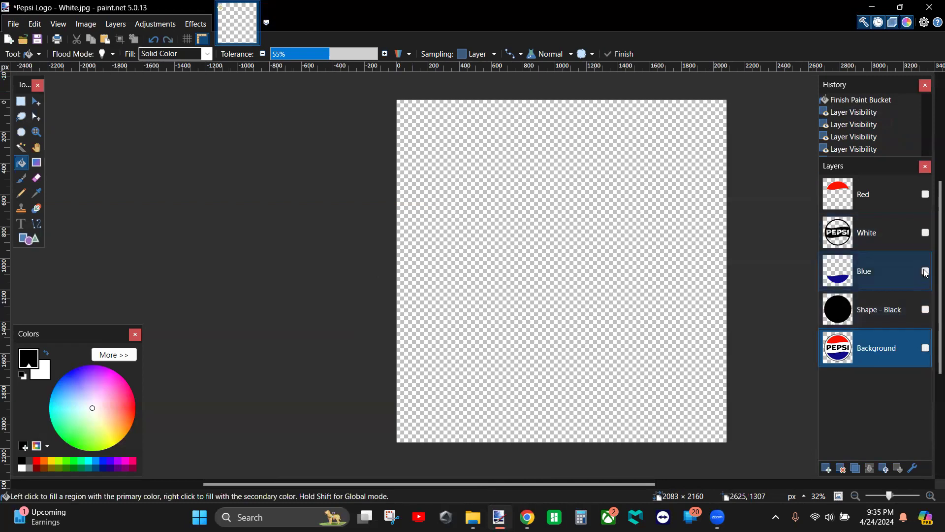
{"action": "left_click", "coordinate": [925, 272]}
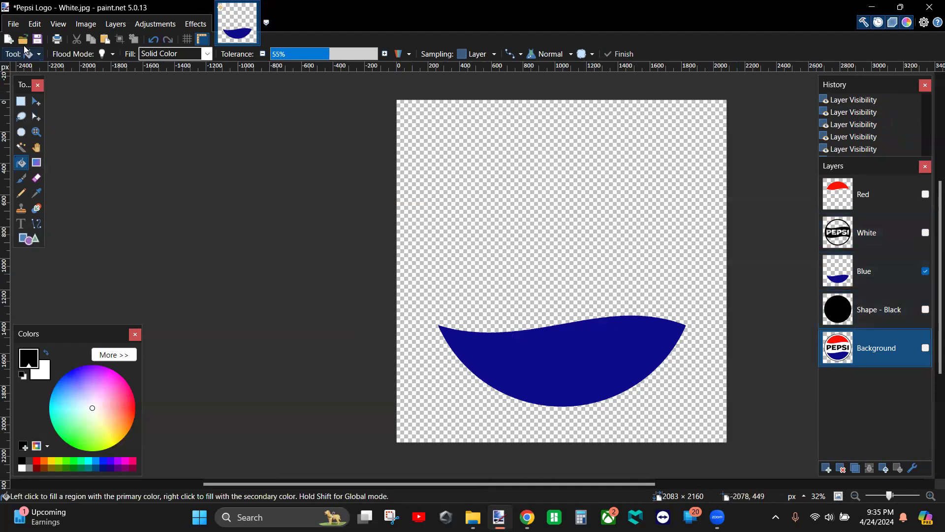
{"action": "left_click", "coordinate": [19, 25]}
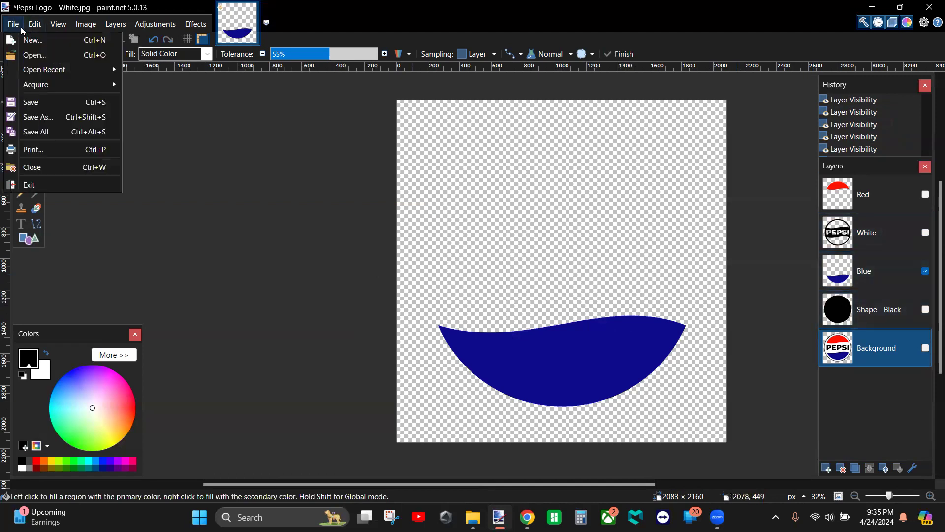
{"action": "left_click", "coordinate": [38, 117]}
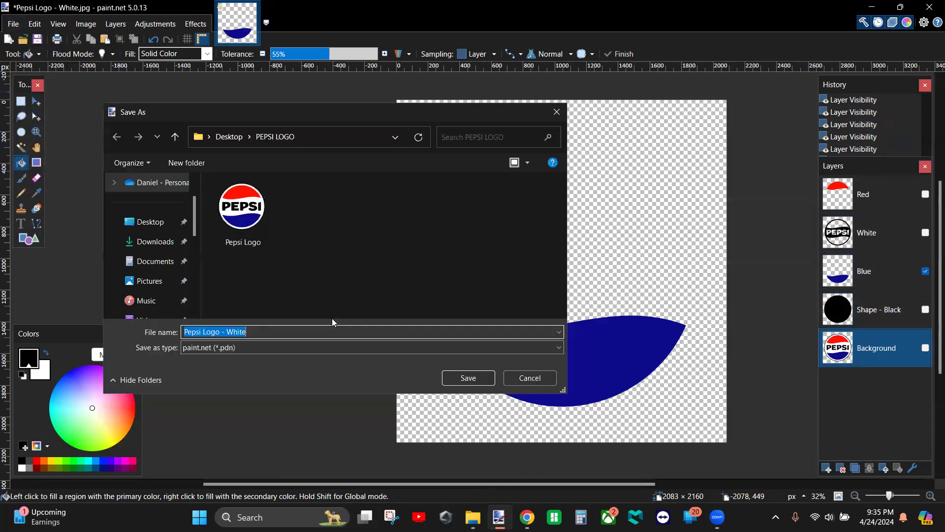
{"action": "left_click", "coordinate": [327, 336]}
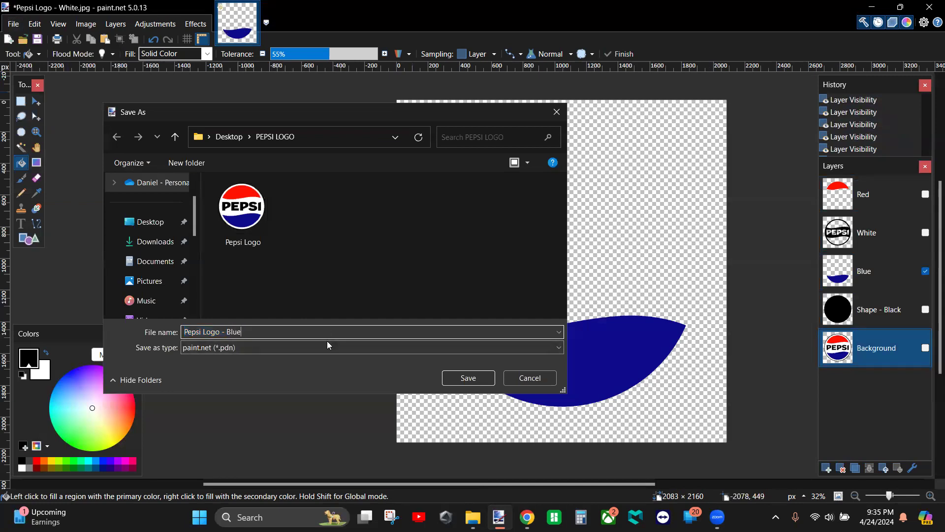
{"action": "left_click", "coordinate": [327, 353]}
{"action": "left_click", "coordinate": [325, 375]}
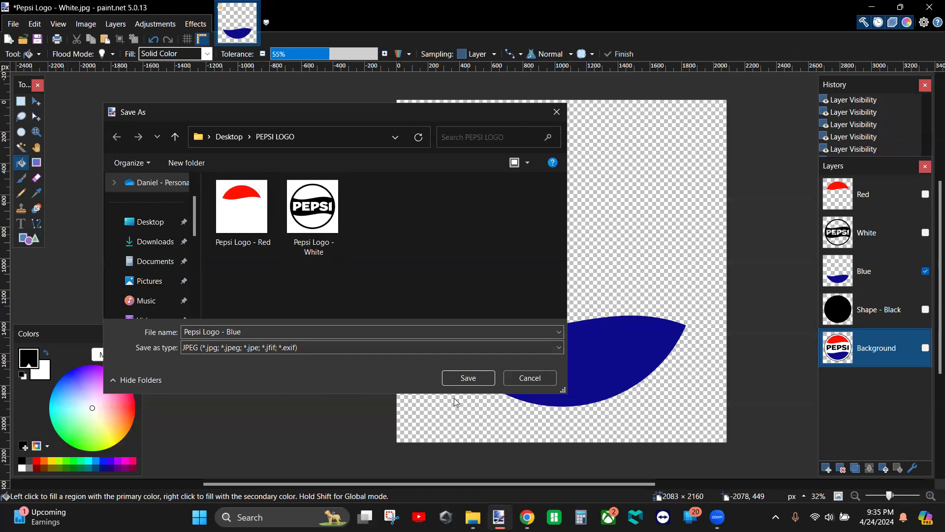
- Save the Blue JPEG at quality 100 with the image flattened, and undo the flattening to restore the layers
{"action": "left_click", "coordinate": [484, 379]}
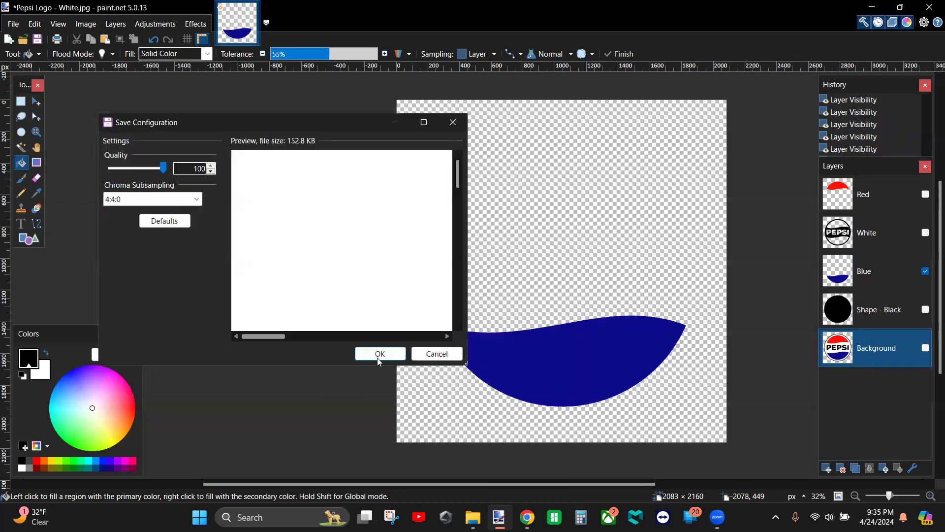
{"action": "left_click", "coordinate": [378, 355]}
{"action": "left_click", "coordinate": [399, 302]}
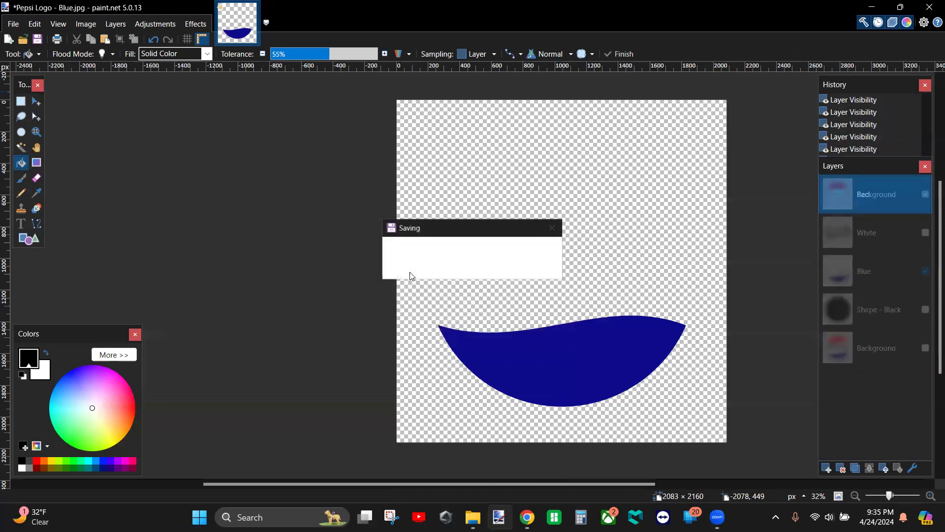
{"action": "key", "text": "ctrl+z"}
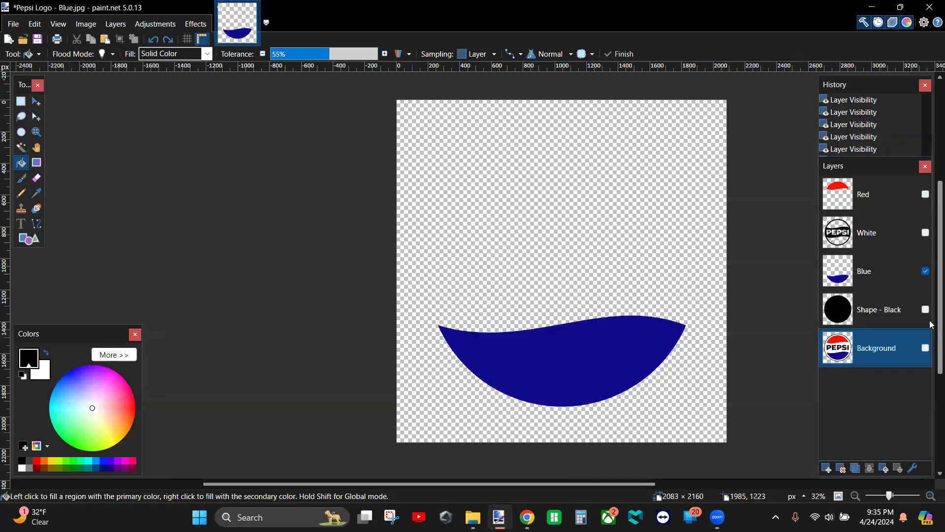
- Show only the Shape - Black layer and start saving the image under a new name
{"action": "left_click", "coordinate": [926, 272]}
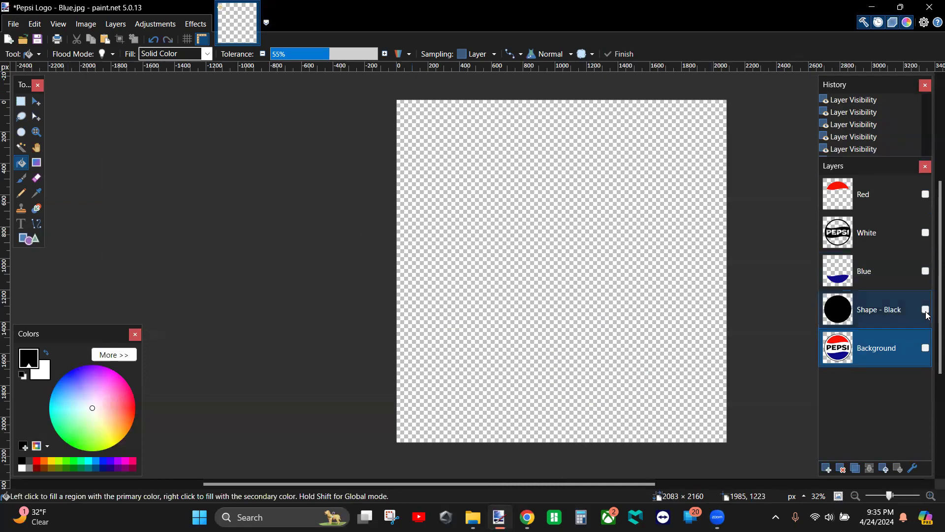
{"action": "left_click", "coordinate": [925, 311]}
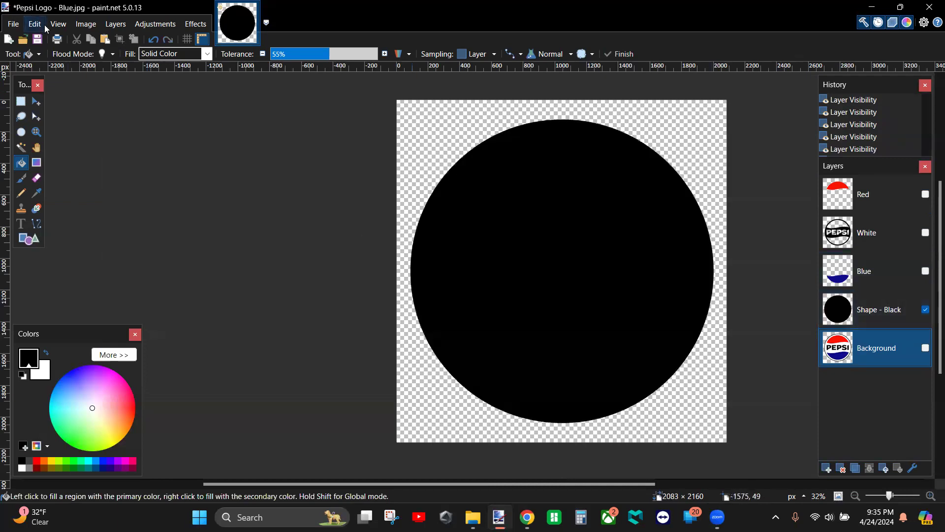
{"action": "left_click", "coordinate": [14, 23]}
{"action": "left_click", "coordinate": [32, 116]}
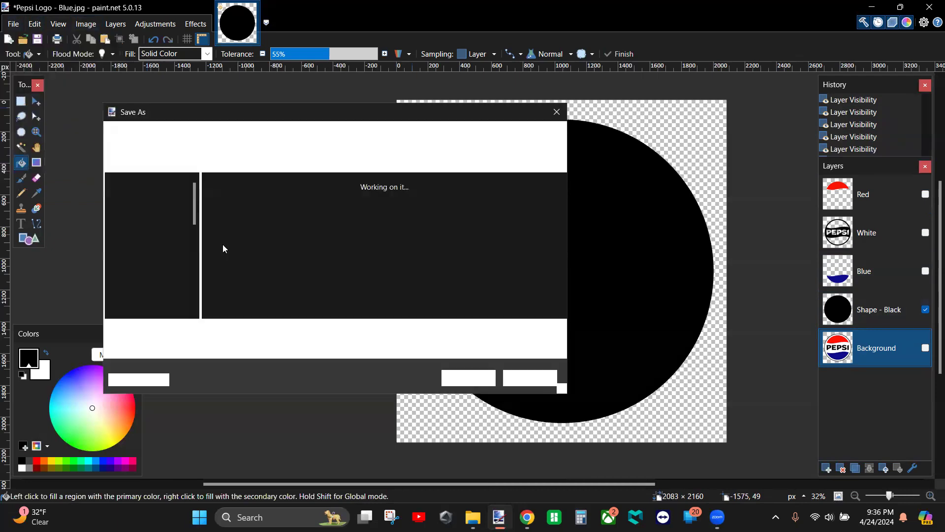
- Save the black shape as a JPEG named "Pepsi Logo - Black" at quality 100 in the PEPSI LOGO folder, flattening the image
{"action": "left_click", "coordinate": [251, 351]}
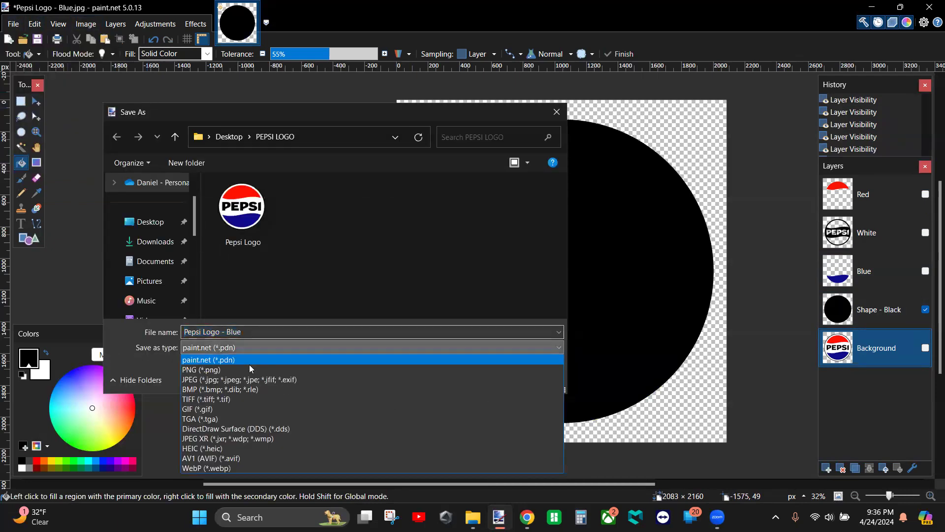
{"action": "left_click", "coordinate": [253, 380]}
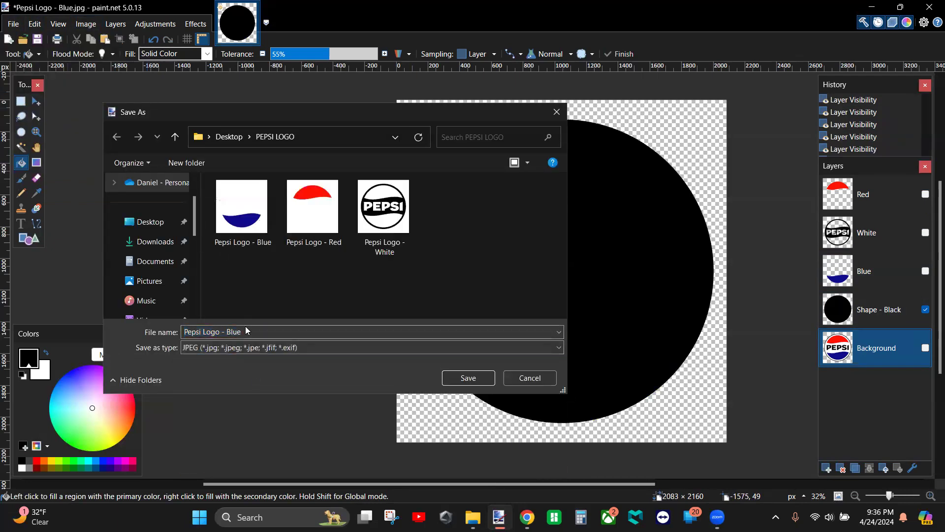
{"action": "left_click", "coordinate": [309, 336]}
{"action": "left_click", "coordinate": [344, 336]}
{"action": "key", "text": "BackSpace"}
{"action": "key", "text": "BackSpace"}
{"action": "type", "text": "ack"}
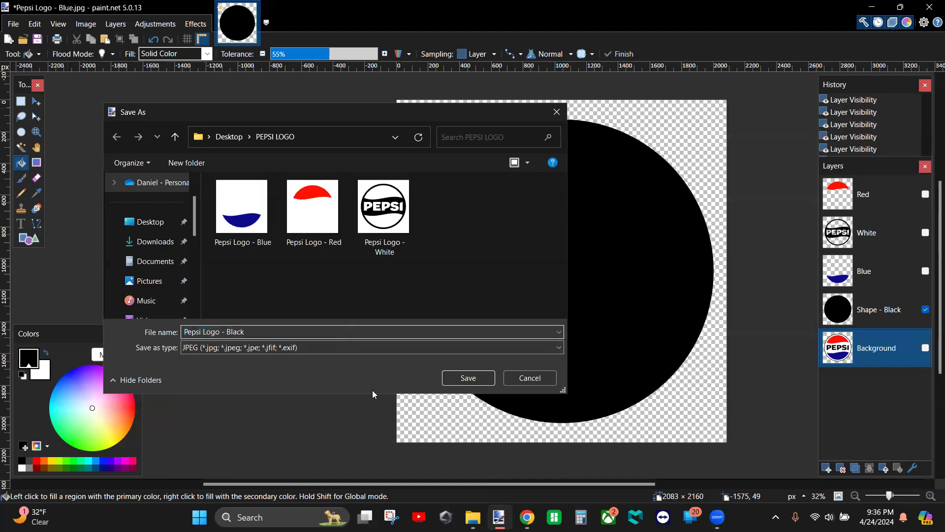
{"action": "left_click", "coordinate": [468, 379]}
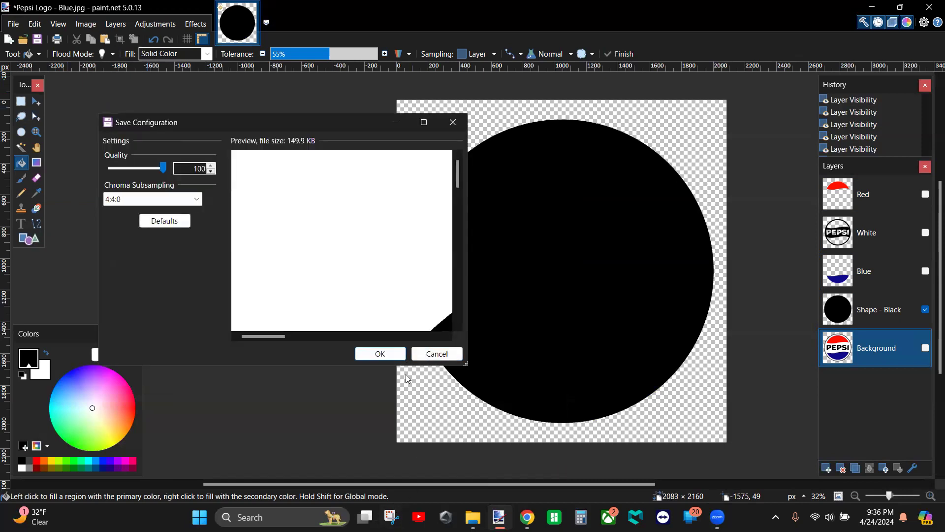
{"action": "left_click", "coordinate": [397, 354]}
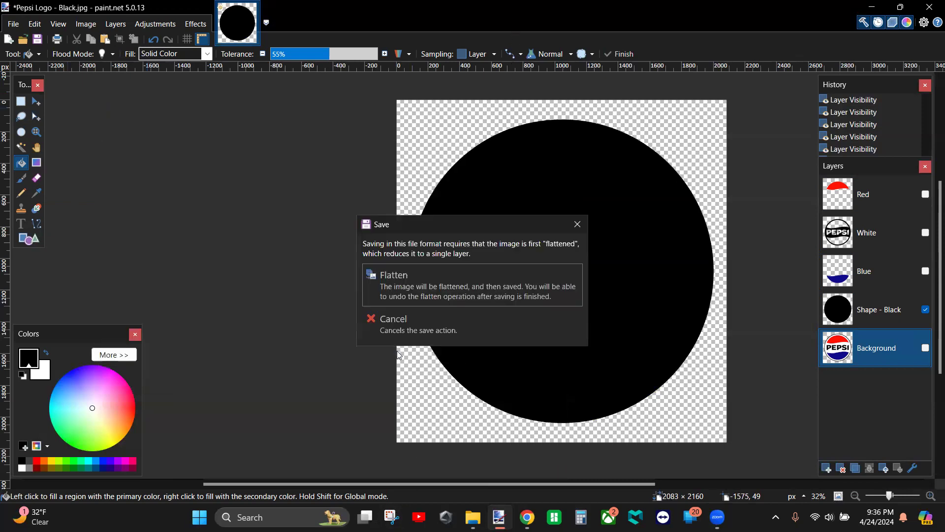
{"action": "left_click", "coordinate": [414, 289]}
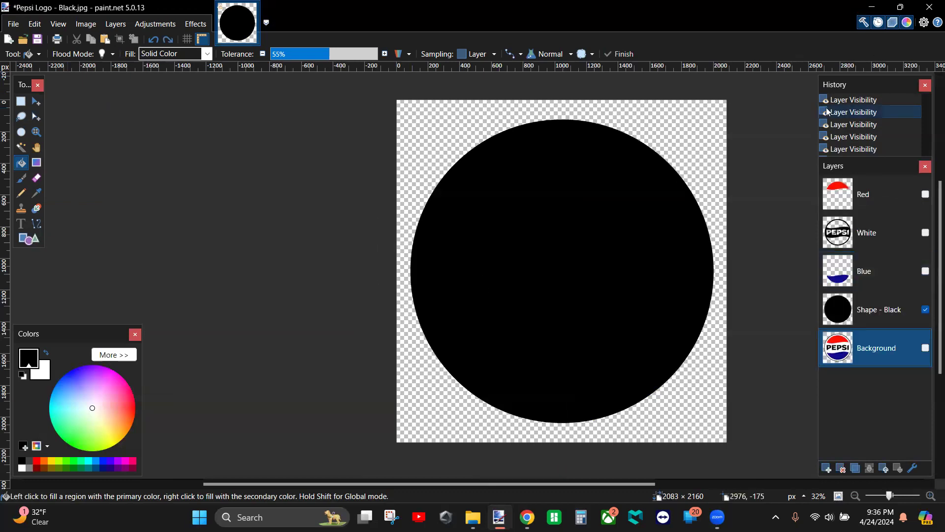
- Switch to Chrome and open the AnyConv JPG to STL converter page
{"action": "left_click", "coordinate": [876, 7]}
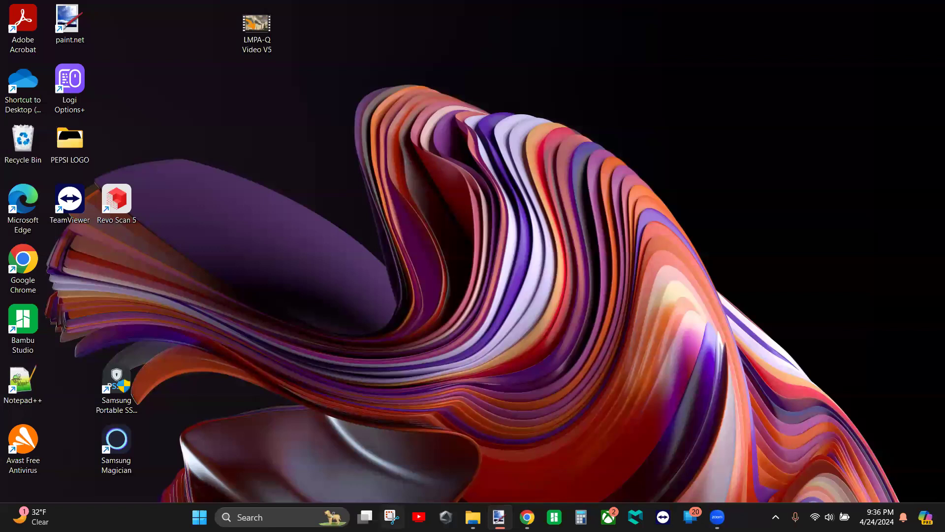
{"action": "left_click", "coordinate": [527, 517]}
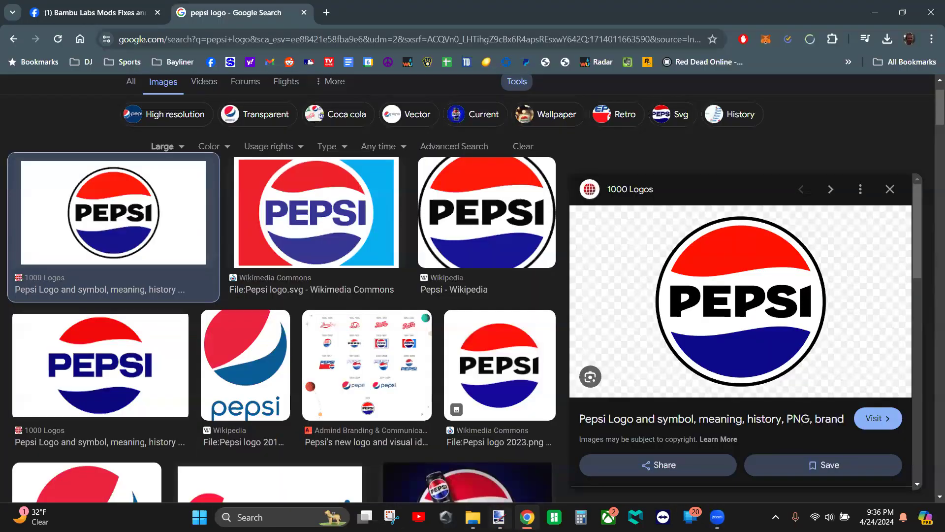
{"action": "left_click", "coordinate": [265, 38]}
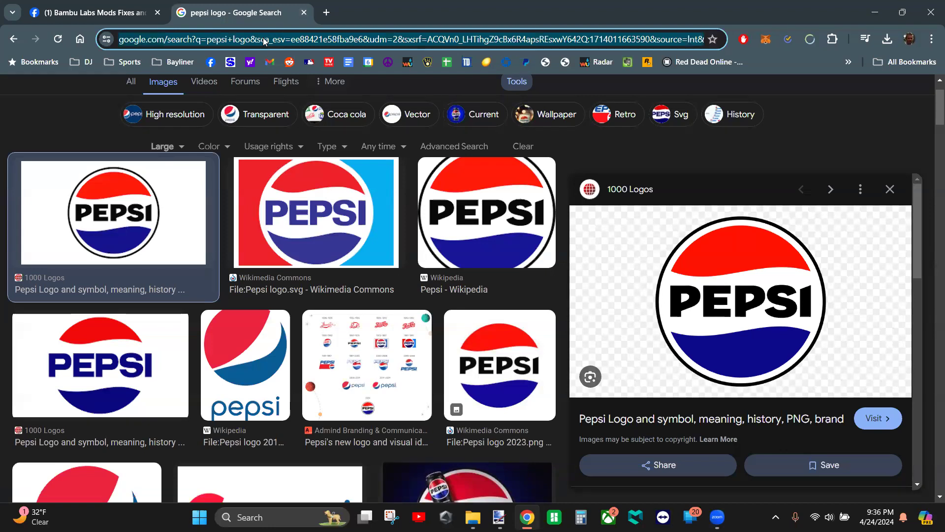
{"action": "type", "text": "stl"}
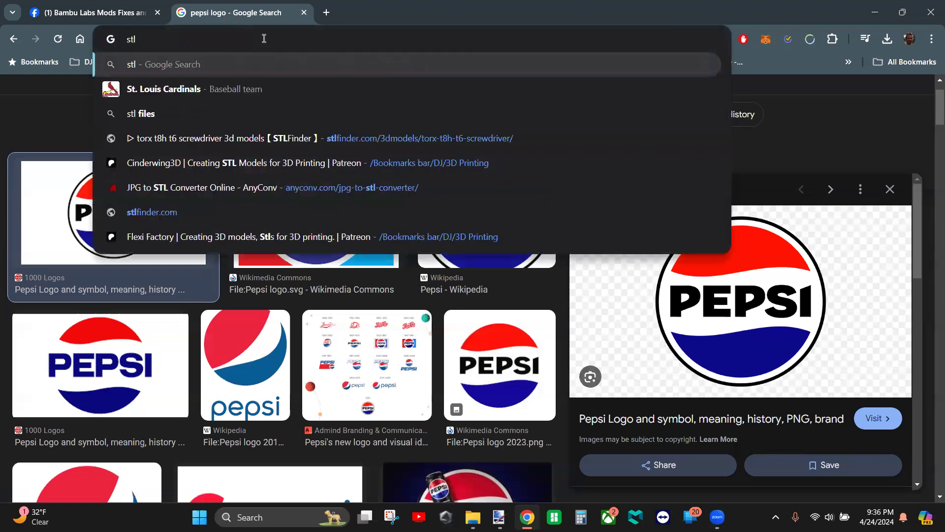
{"action": "key", "text": "BackSpace"}
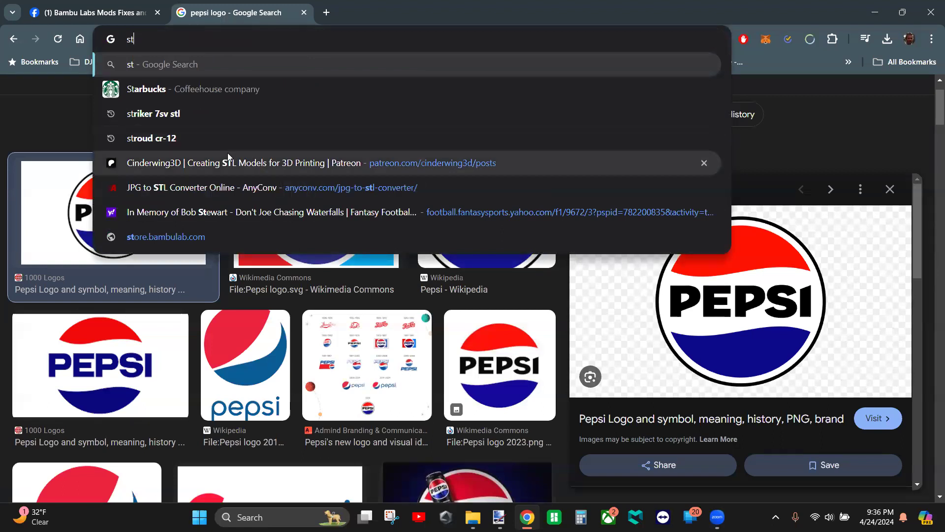
{"action": "left_click", "coordinate": [167, 189]}
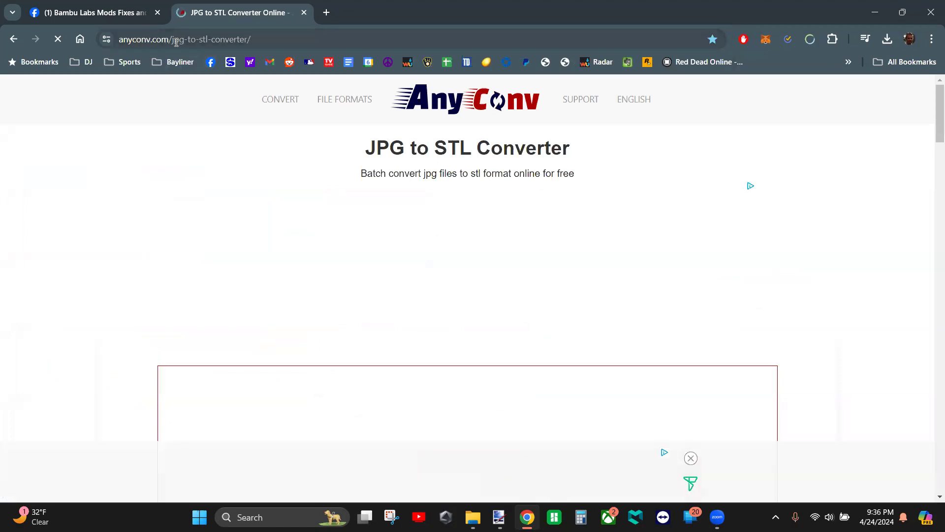
- Upload the Black, Blue, Red and White Pepsi Logo JPEGs from the desktop's PEPSI LOGO folder to the converter
{"action": "scroll", "coordinate": [645, 256], "scroll_direction": "down", "scroll_amount": 3}
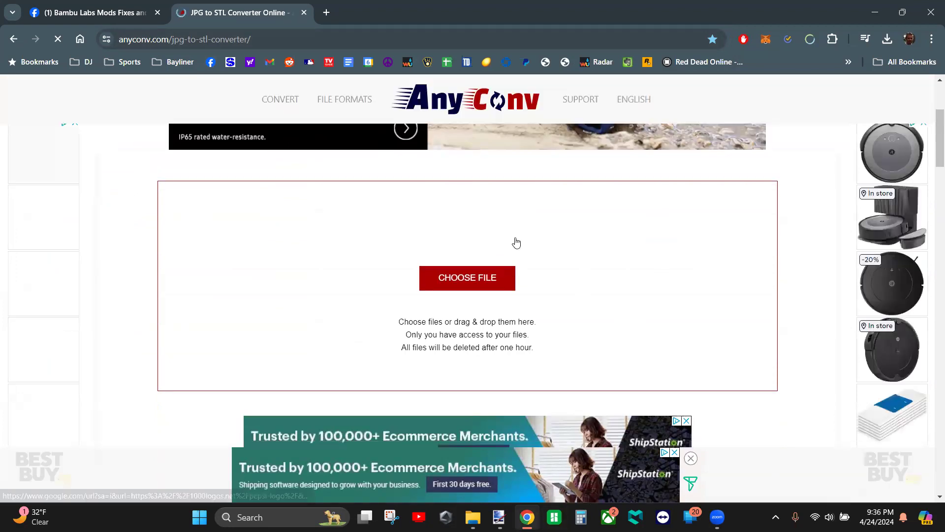
{"action": "left_click", "coordinate": [486, 283]}
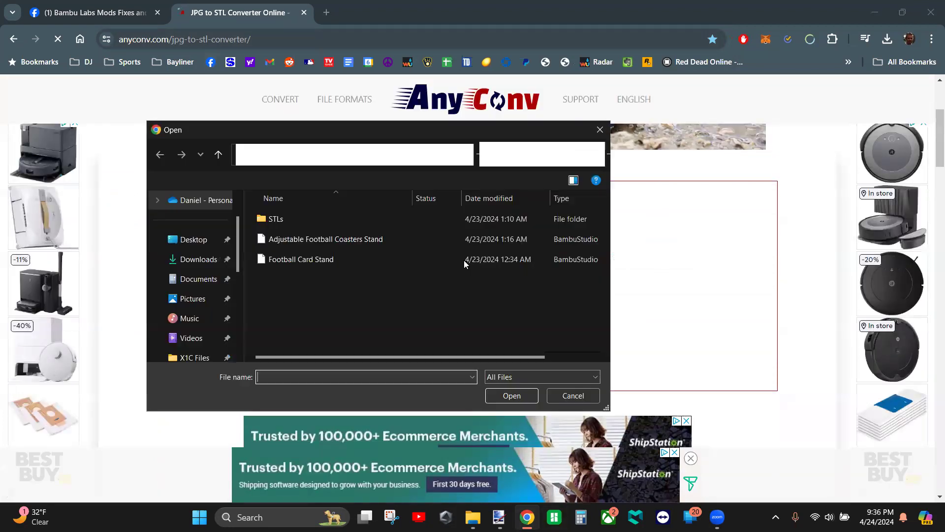
{"action": "left_click", "coordinate": [211, 299]}
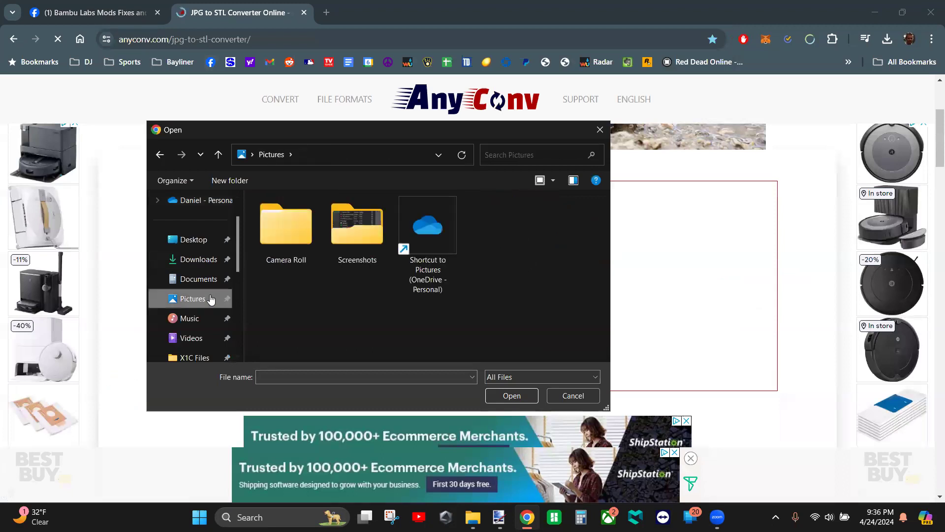
{"action": "left_click", "coordinate": [202, 240]}
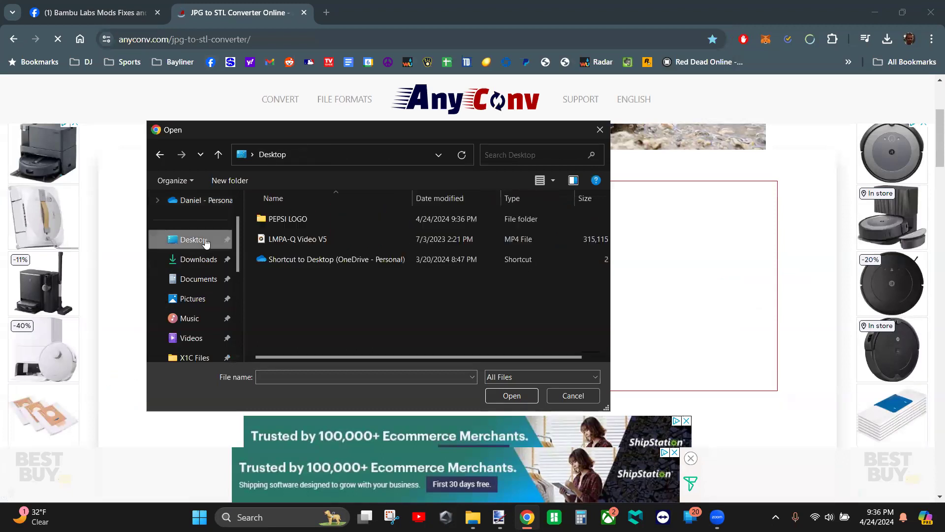
{"action": "double_click", "coordinate": [314, 220]}
{"action": "left_click", "coordinate": [425, 234]}
{"action": "left_click", "coordinate": [364, 237], "text": "ctrl"}
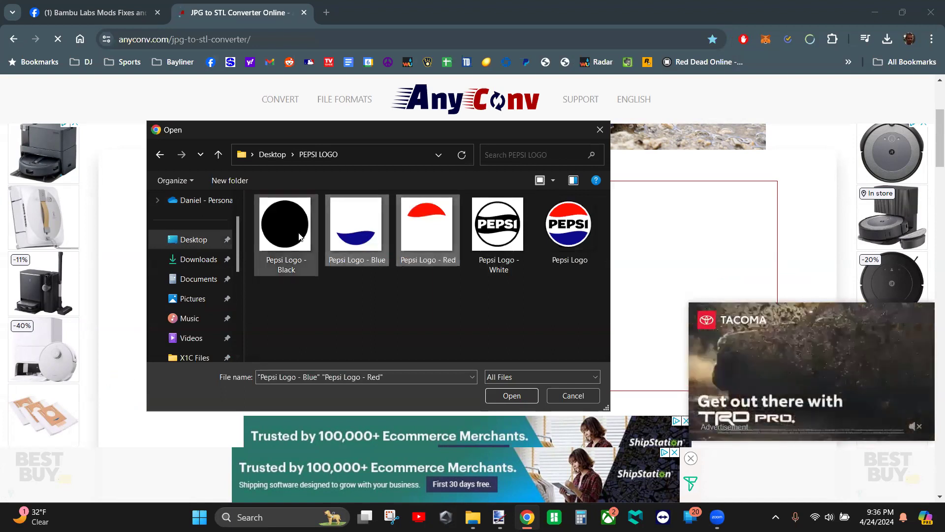
{"action": "left_click", "coordinate": [285, 227], "text": "ctrl"}
{"action": "left_click", "coordinate": [497, 228], "text": "ctrl"}
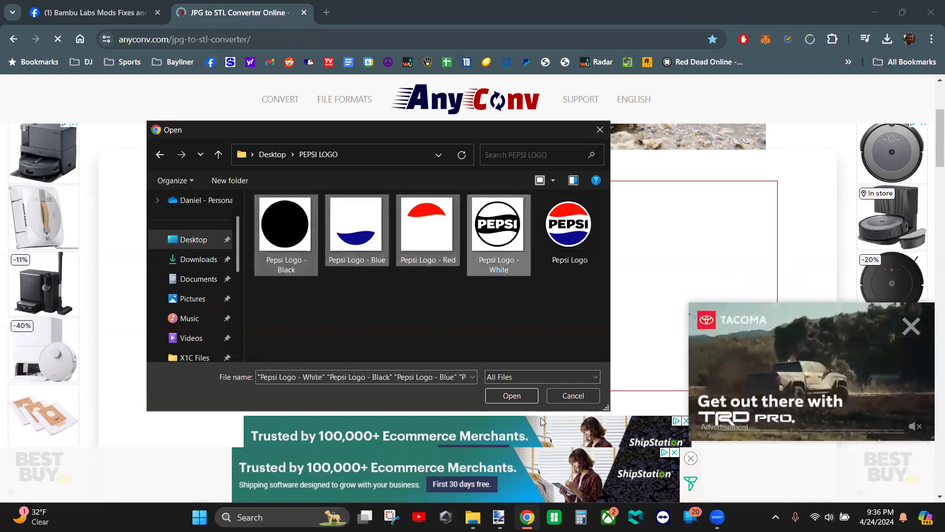
{"action": "left_click", "coordinate": [512, 395]}
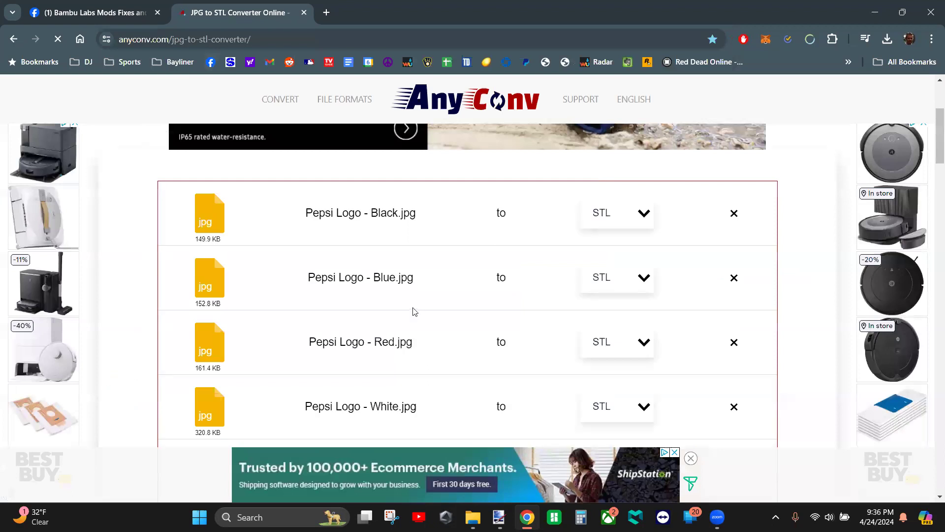
{"action": "left_click", "coordinate": [645, 215]}
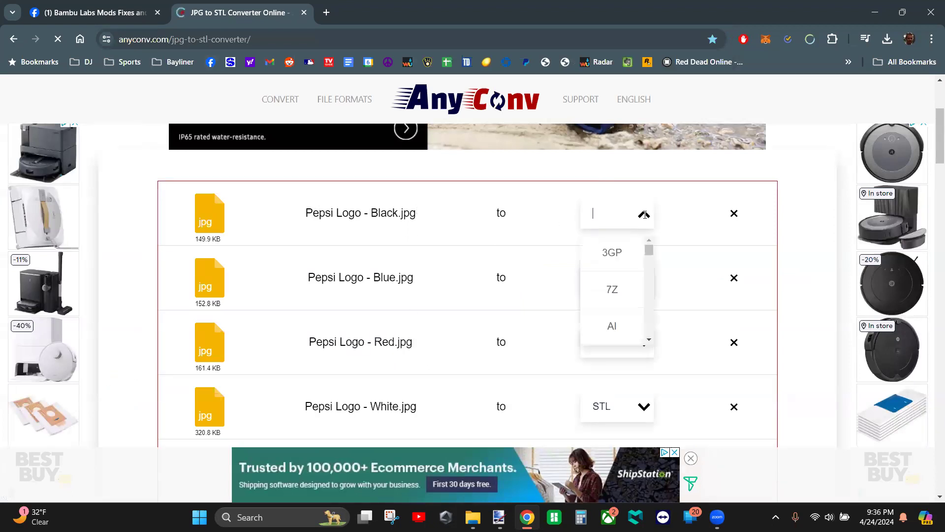
{"action": "scroll", "coordinate": [645, 319], "scroll_direction": "down", "scroll_amount": 2}
{"action": "scroll", "coordinate": [646, 319], "scroll_direction": "up", "scroll_amount": 2}
{"action": "left_click", "coordinate": [791, 233]}
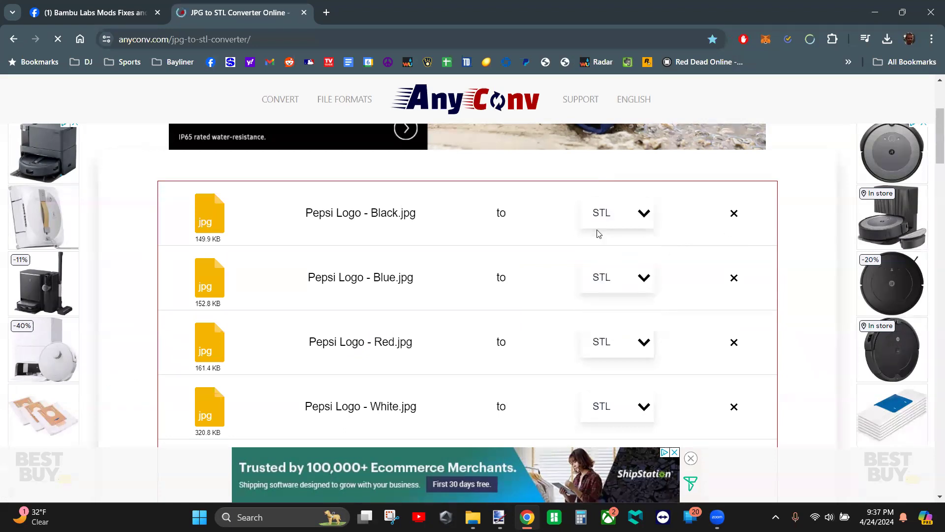
- Convert the four uploaded Pepsi Logo JPEGs to STL
{"action": "scroll", "coordinate": [565, 281], "scroll_direction": "down", "scroll_amount": 3}
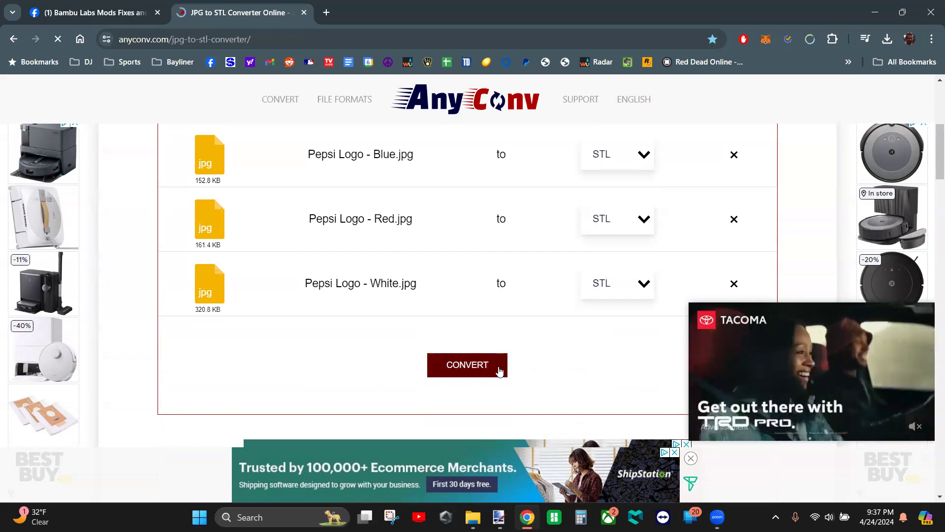
{"action": "scroll", "coordinate": [499, 370], "scroll_direction": "up", "scroll_amount": 2}
{"action": "scroll", "coordinate": [500, 370], "scroll_direction": "down", "scroll_amount": 1}
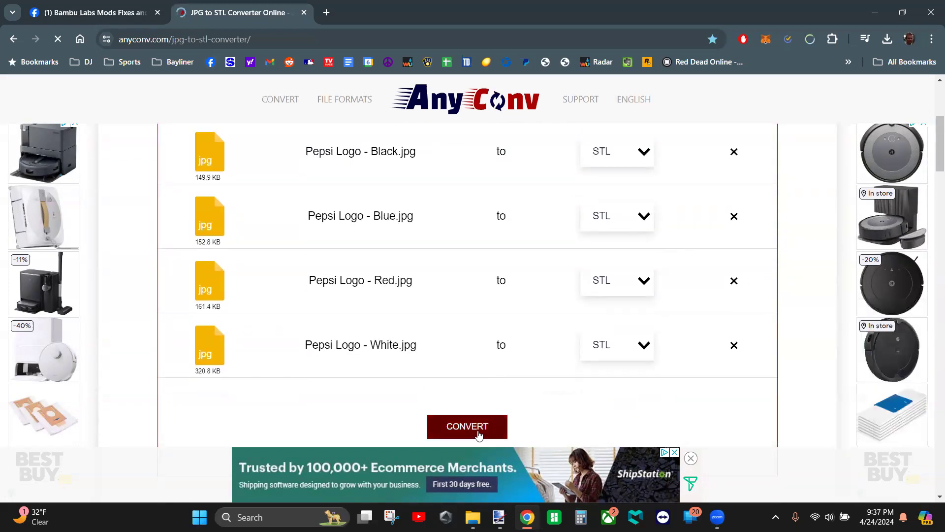
{"action": "left_click", "coordinate": [480, 435]}
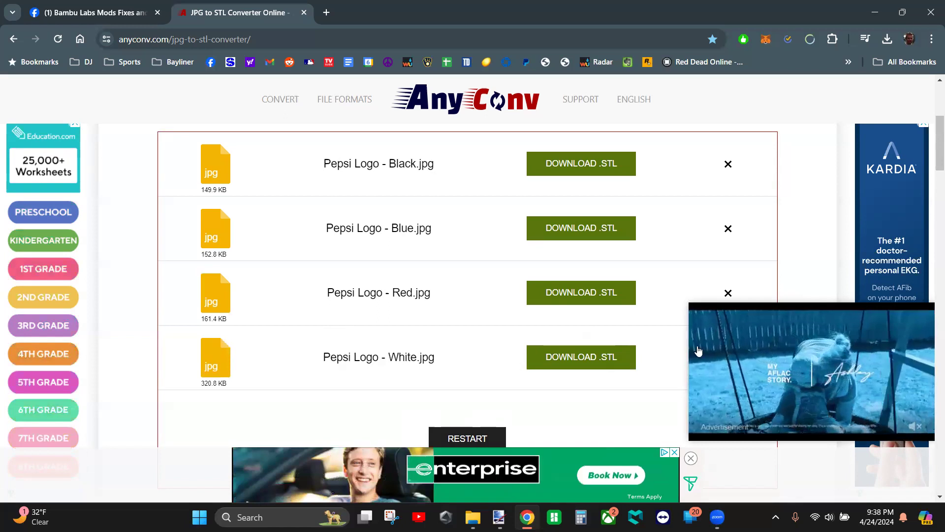
- Download the converted Black, Blue, Red and White STL files, dismissing the ad, and check them in the recent download history
{"action": "left_click", "coordinate": [566, 165]}
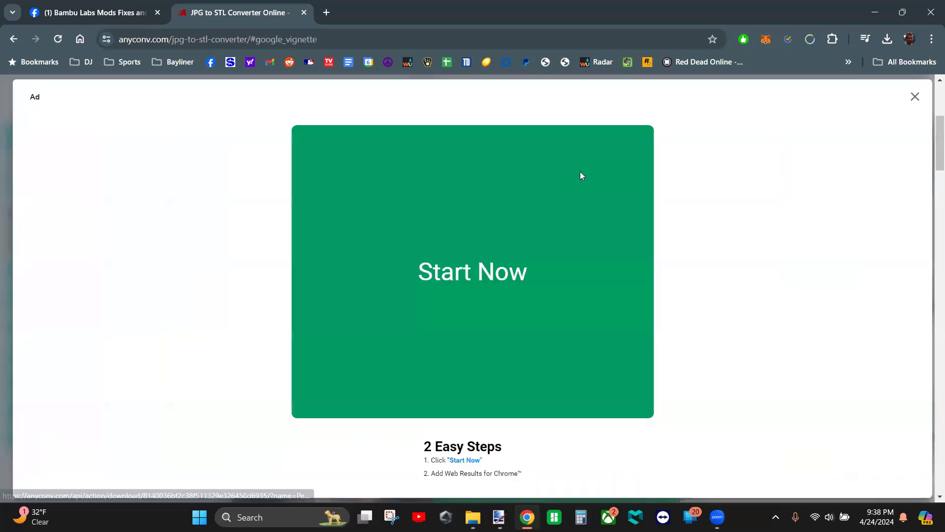
{"action": "left_click", "coordinate": [915, 98]}
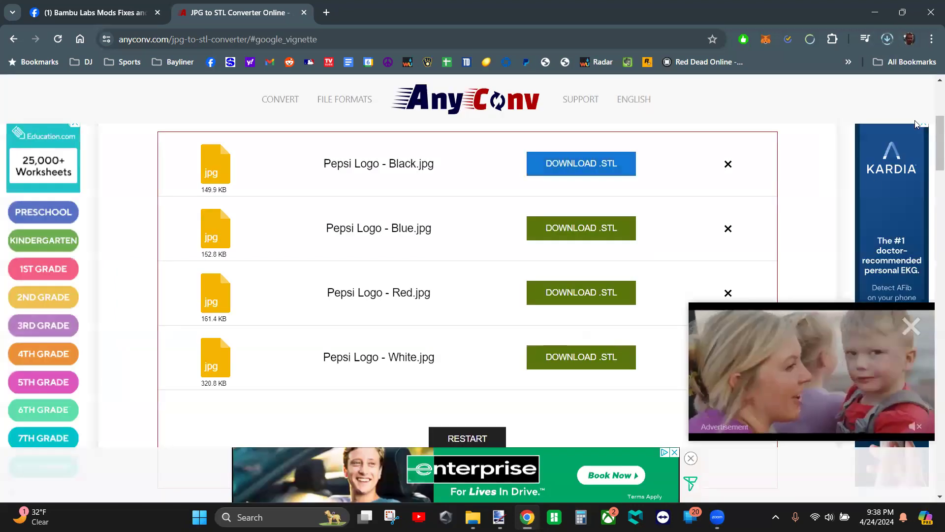
{"action": "left_click", "coordinate": [591, 294]}
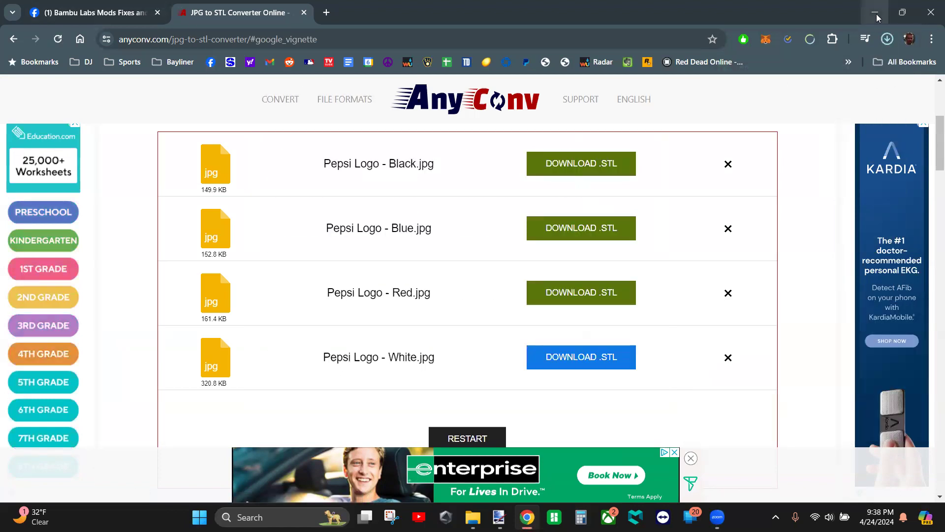
{"action": "left_click", "coordinate": [888, 39]}
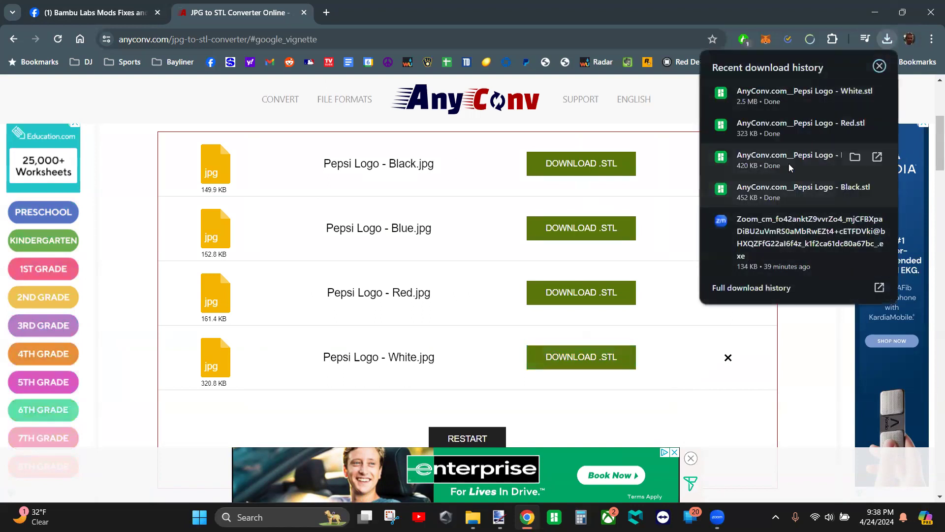
- Switch to Bambu Studio and import the White, Red, Blue and Black Pepsi Logo STL files from Downloads into a new project
{"action": "left_click", "coordinate": [876, 9]}
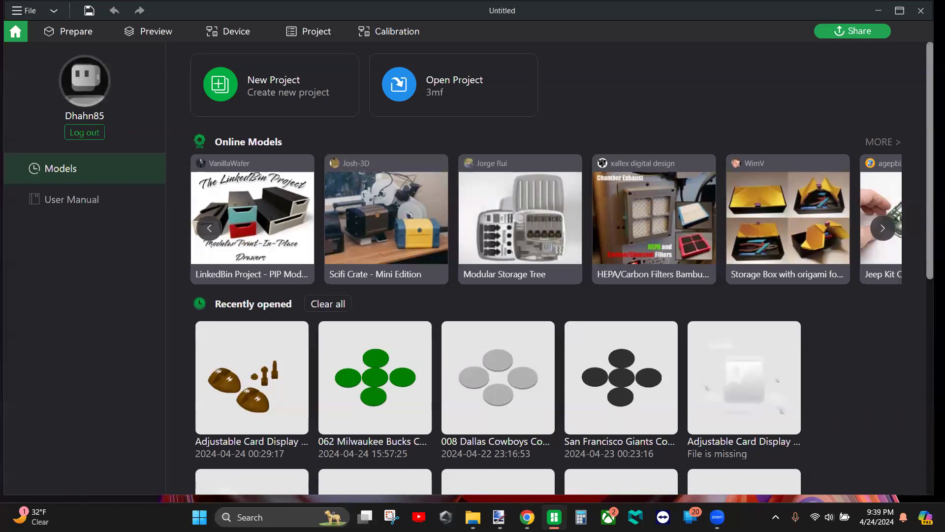
{"action": "left_click", "coordinate": [295, 81]}
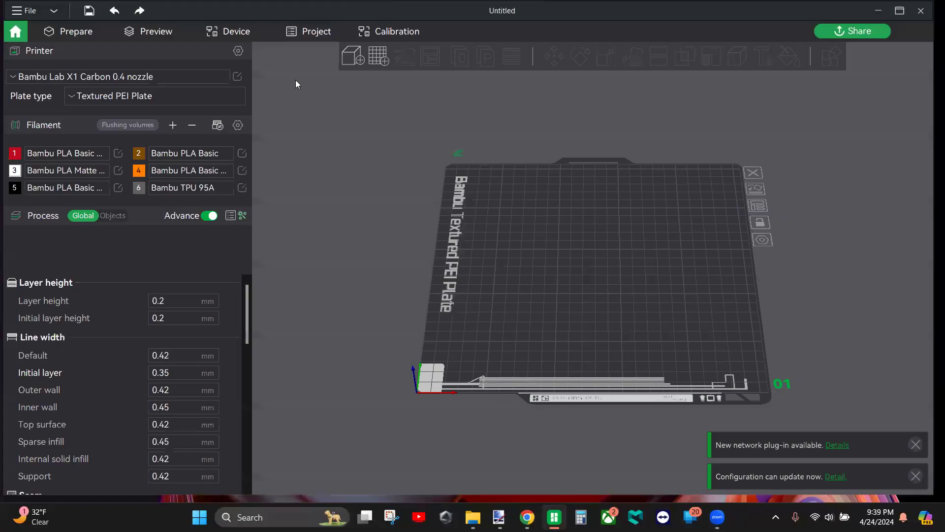
{"action": "left_click", "coordinate": [351, 55]}
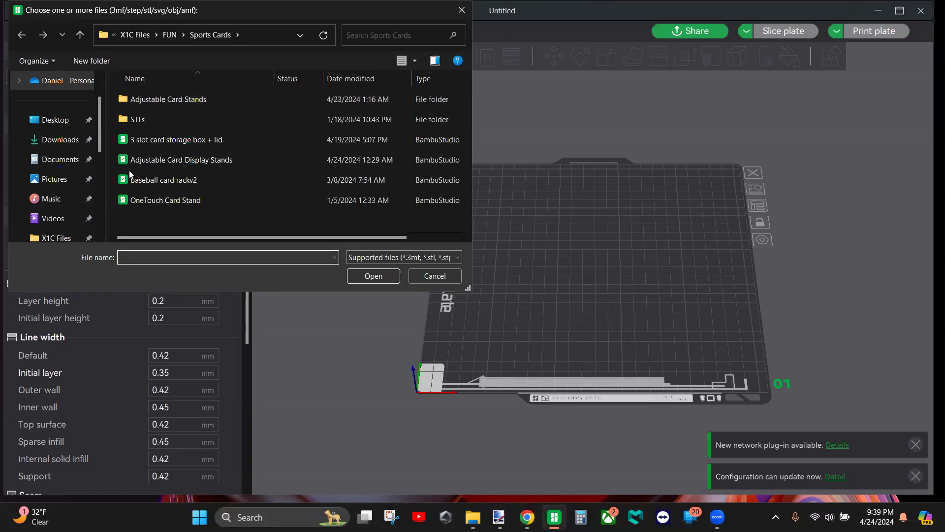
{"action": "scroll", "coordinate": [70, 197], "scroll_direction": "down", "scroll_amount": 5}
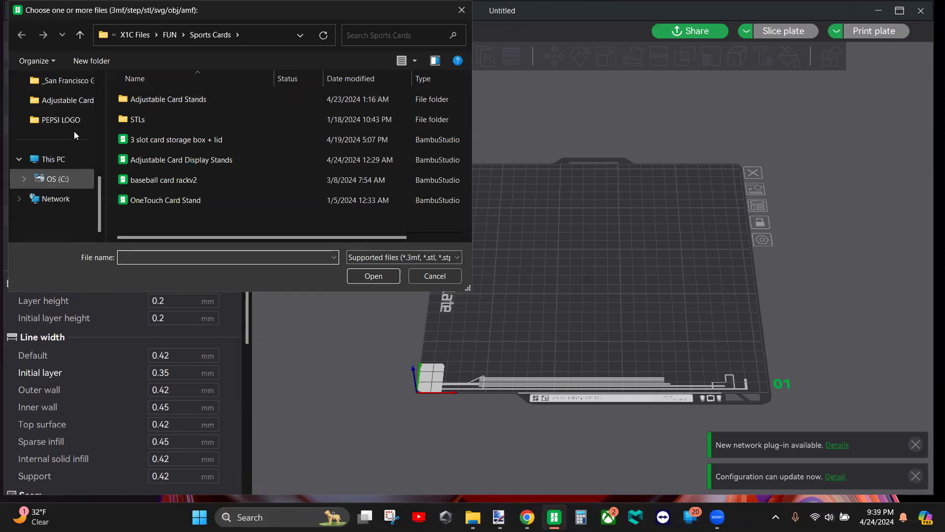
{"action": "scroll", "coordinate": [66, 168], "scroll_direction": "up", "scroll_amount": 8}
{"action": "left_click", "coordinate": [63, 162]}
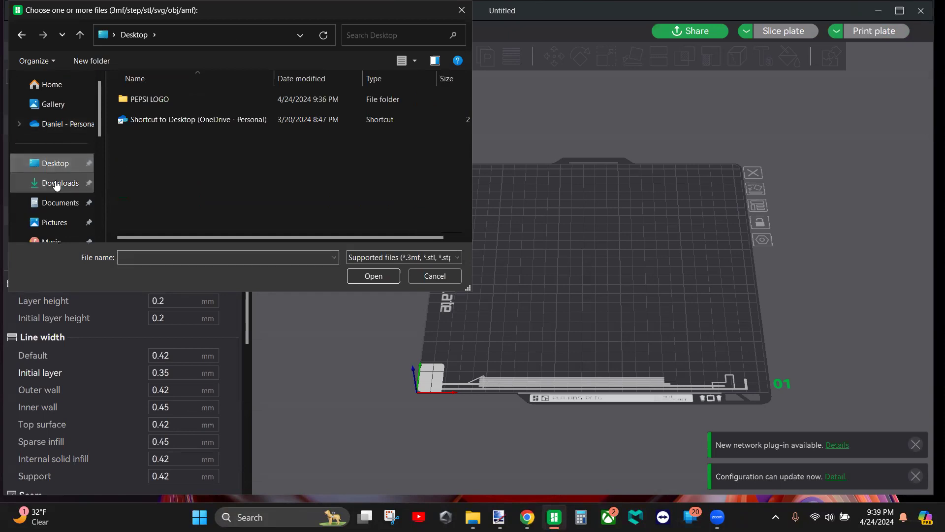
{"action": "left_click", "coordinate": [56, 184]}
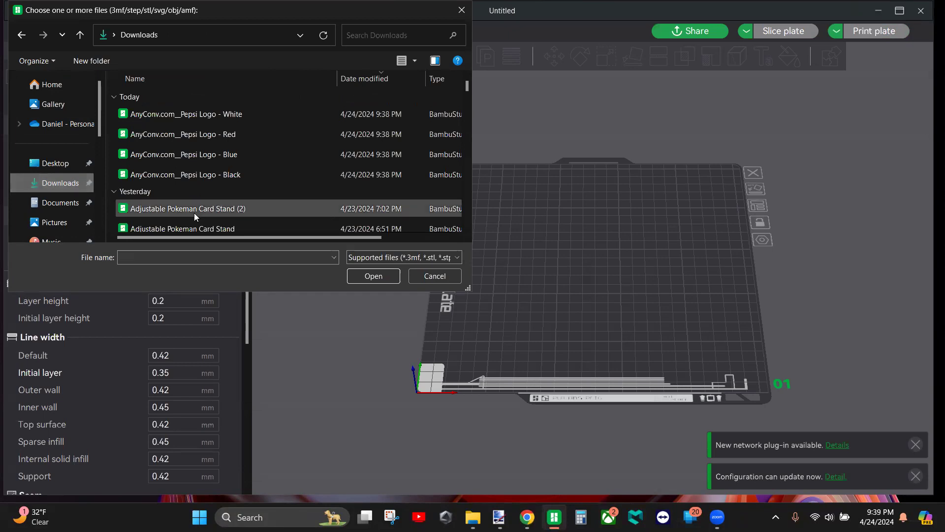
{"action": "left_click", "coordinate": [202, 114]}
{"action": "left_click", "coordinate": [211, 175], "text": "shift"}
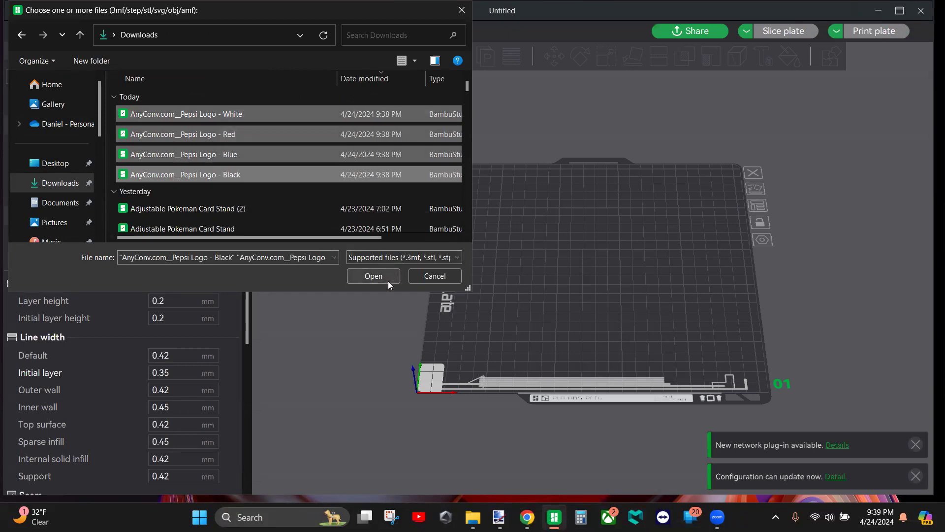
{"action": "left_click", "coordinate": [355, 278]}
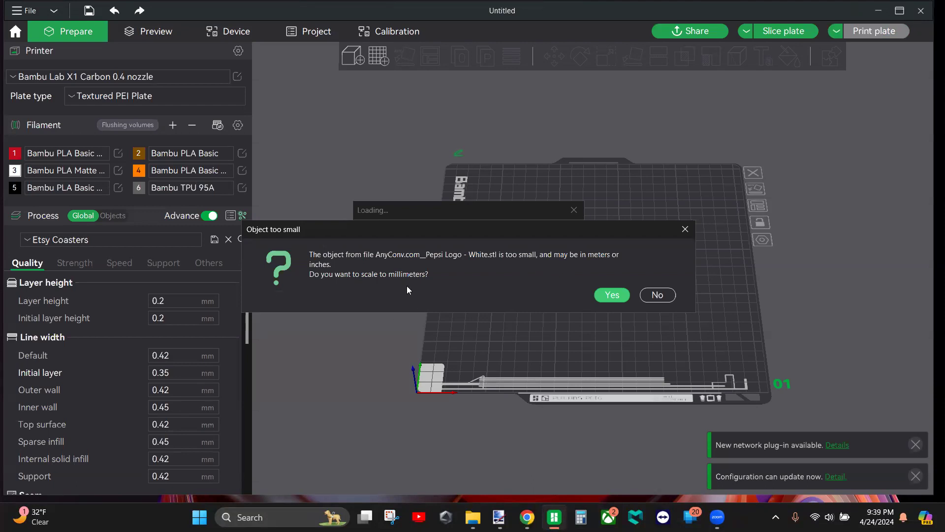
- Scale the undersized Pepsi Logo STL files to millimetres and load them as a single object with multiple parts
{"action": "left_click", "coordinate": [609, 298]}
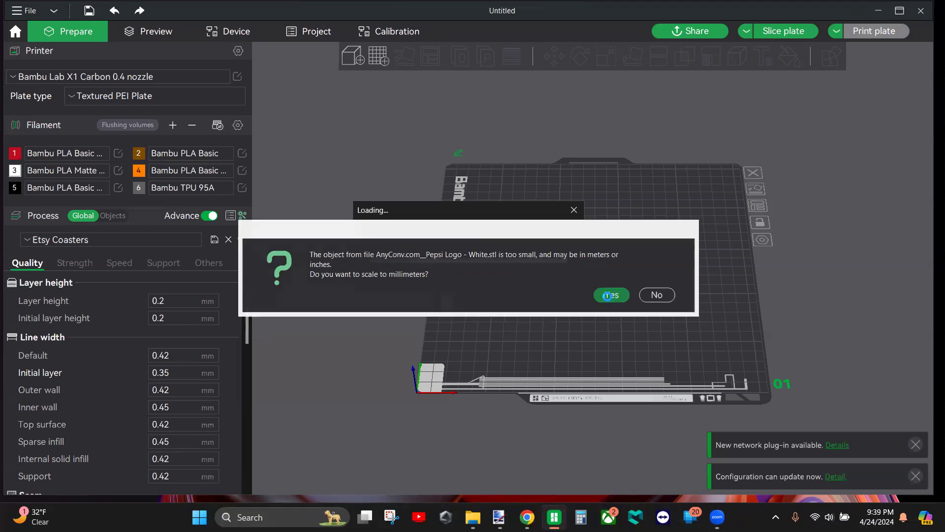
{"action": "left_click", "coordinate": [608, 297]}
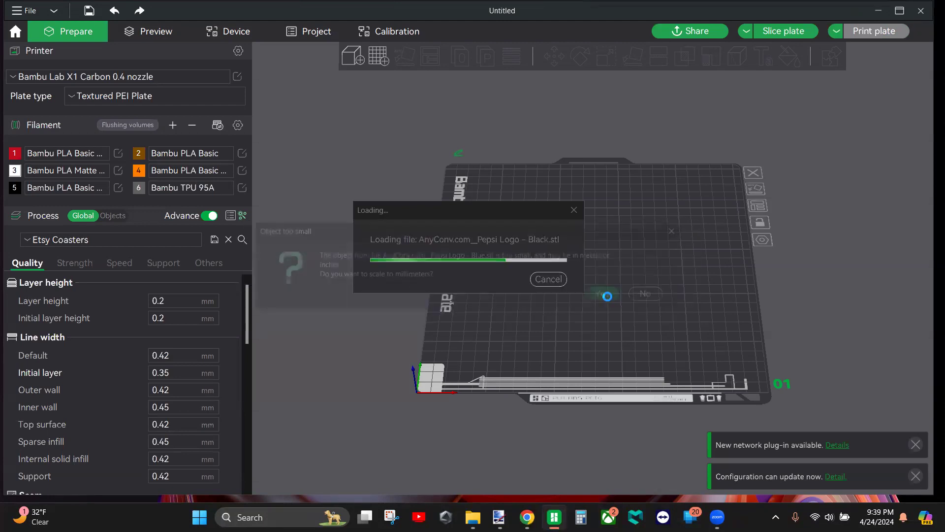
{"action": "left_click", "coordinate": [608, 297]}
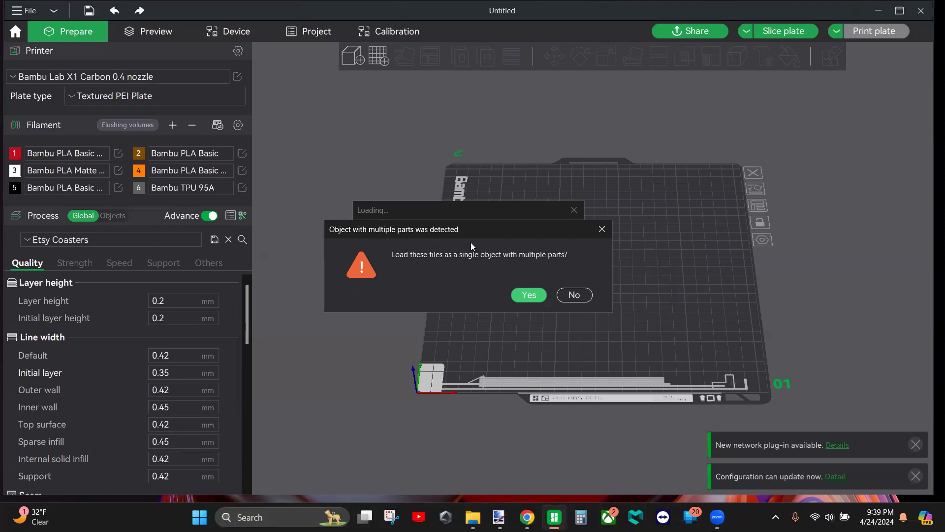
{"action": "left_click", "coordinate": [529, 295]}
- Examine the imported logo's dimensions with the Scale tool, its list of parts, and its thickness on the plate
{"action": "scroll", "coordinate": [609, 284], "scroll_direction": "up", "scroll_amount": 5}
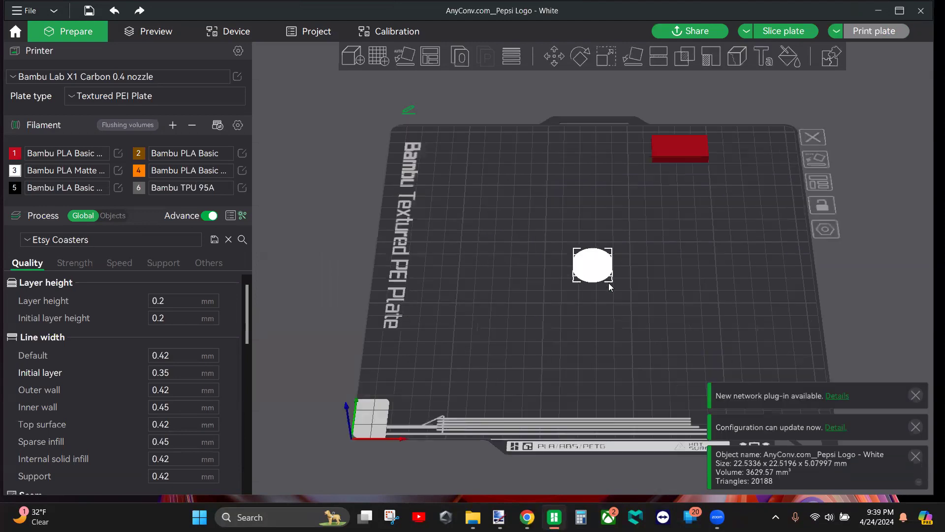
{"action": "scroll", "coordinate": [634, 268], "scroll_direction": "up", "scroll_amount": 2}
{"action": "left_click_drag", "start_coordinate": [646, 272], "coordinate": [625, 275]}
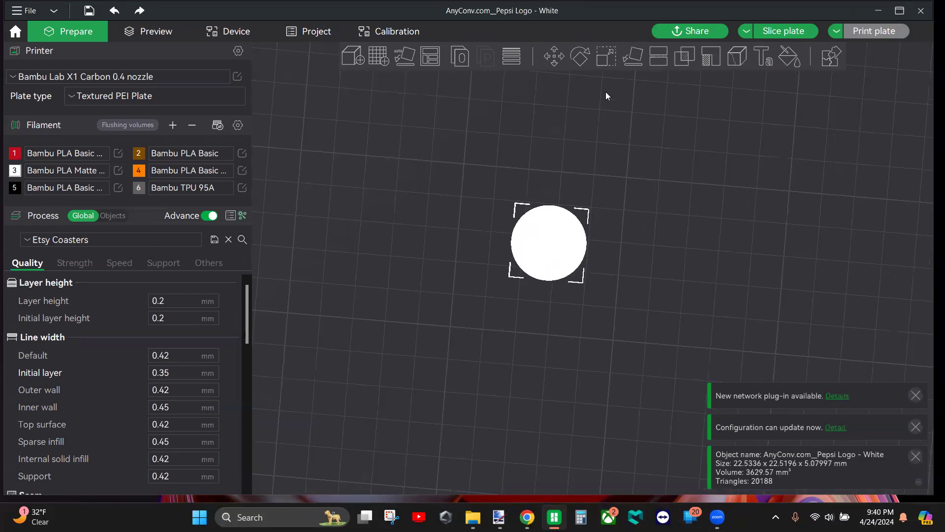
{"action": "left_click", "coordinate": [606, 56]}
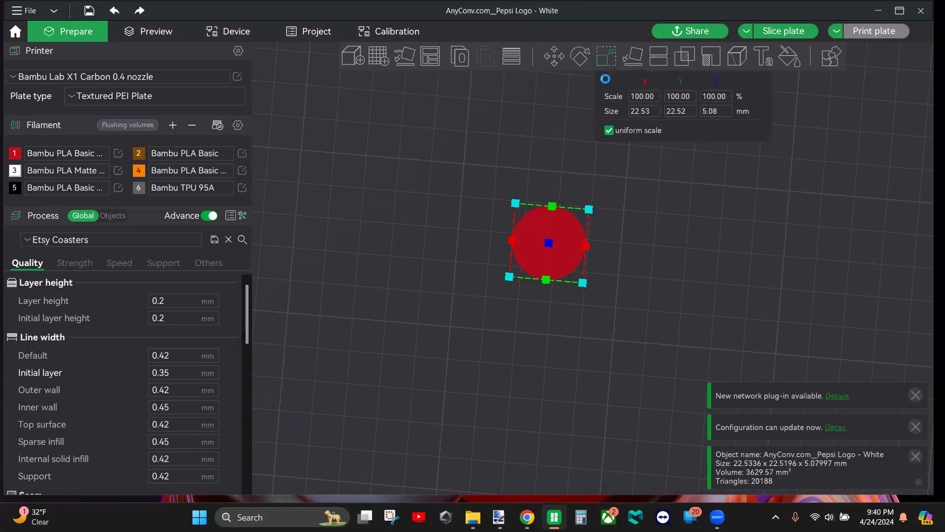
{"action": "left_click", "coordinate": [712, 112]}
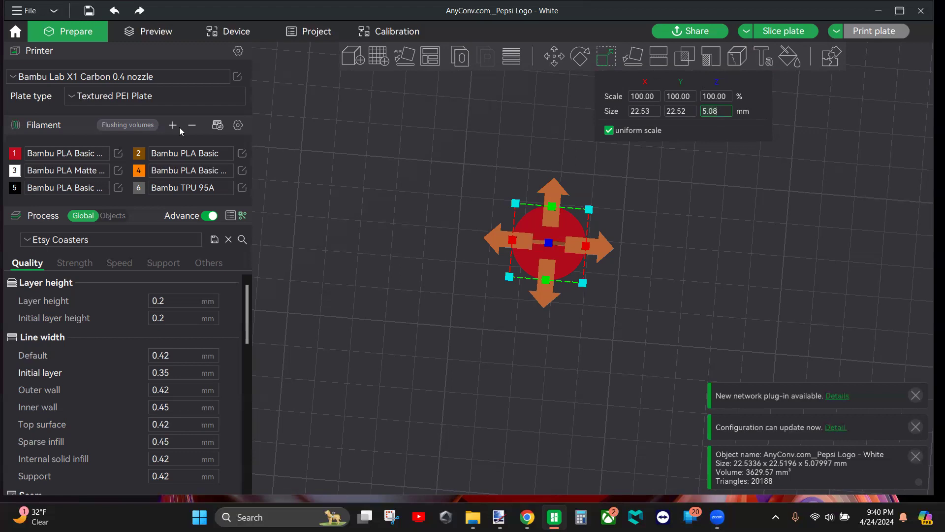
{"action": "left_click", "coordinate": [121, 217]}
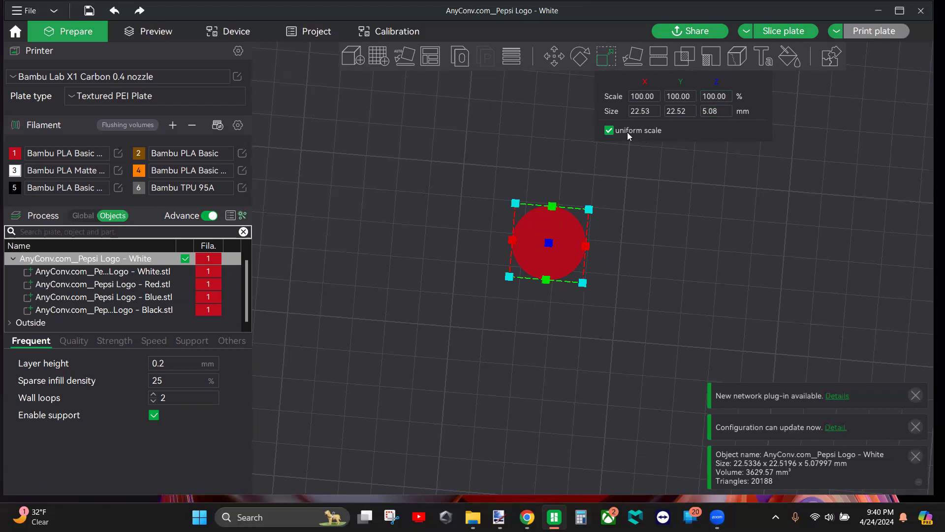
{"action": "left_click", "coordinate": [719, 113]}
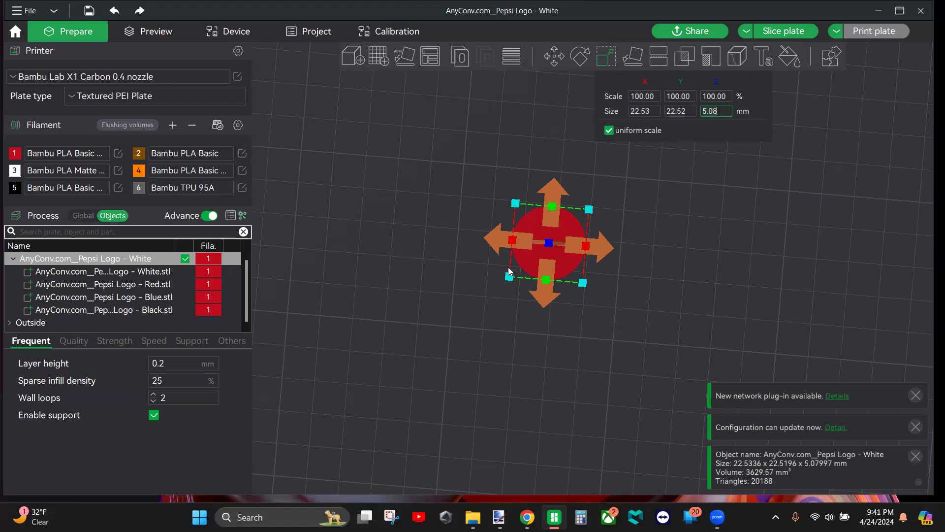
{"action": "mouse_move", "coordinate": [529, 340]}
{"action": "left_mouse_down"}
{"action": "mouse_move", "coordinate": [534, 309]}
{"action": "mouse_move", "coordinate": [489, 277]}
{"action": "mouse_move", "coordinate": [550, 335]}
{"action": "mouse_move", "coordinate": [535, 347]}
{"action": "mouse_move", "coordinate": [537, 334]}
{"action": "left_mouse_up"}
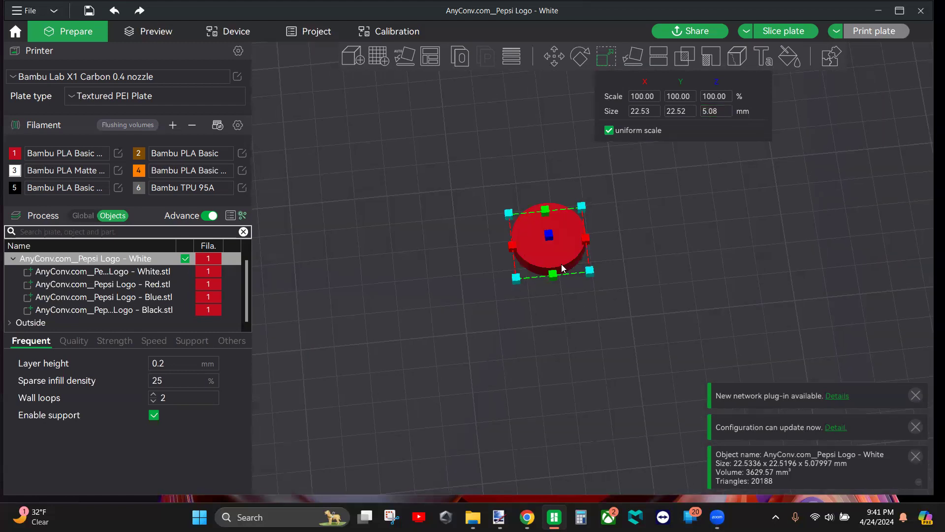
{"action": "scroll", "coordinate": [571, 312], "scroll_direction": "up", "scroll_amount": 5}
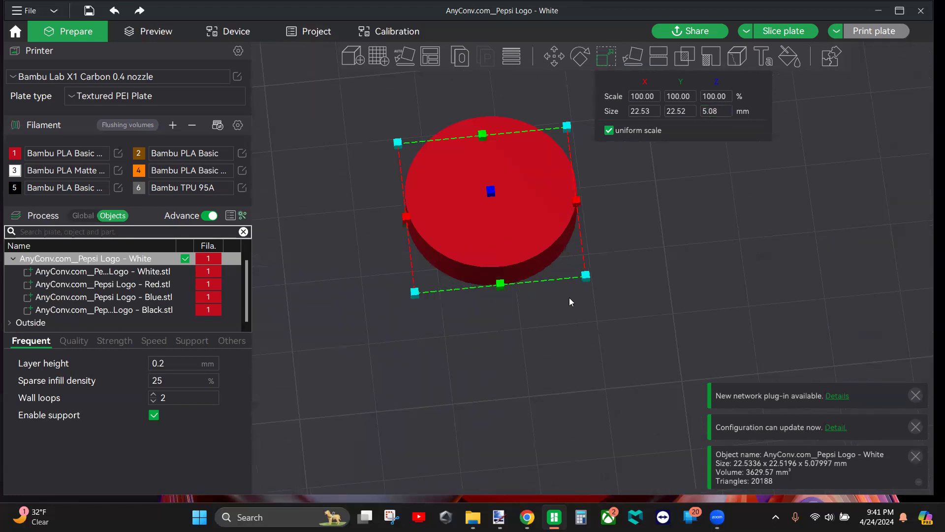
{"action": "left_click_drag", "start_coordinate": [620, 240], "coordinate": [616, 272]}
{"action": "key", "text": "1"}
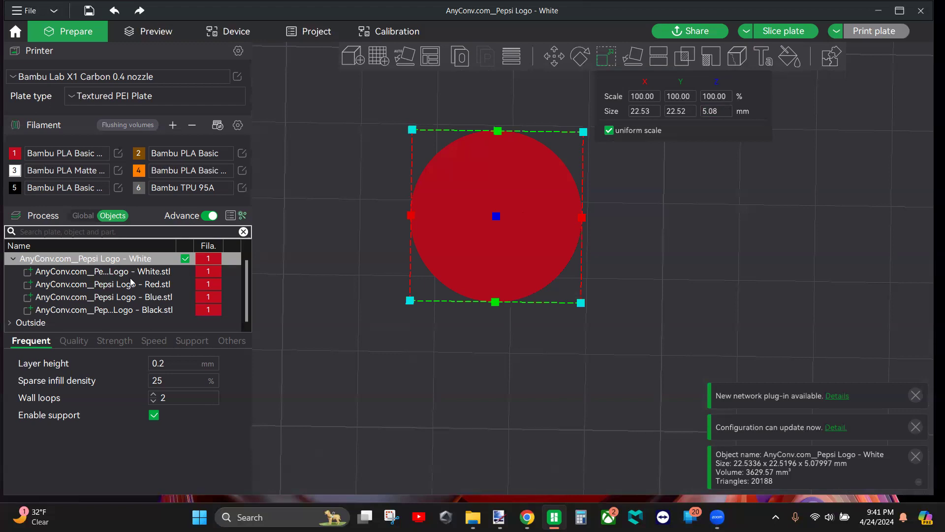
- Inspect the White, Red, Blue and Black parts of the logo one by one to see which area each covers
{"action": "left_click", "coordinate": [158, 275]}
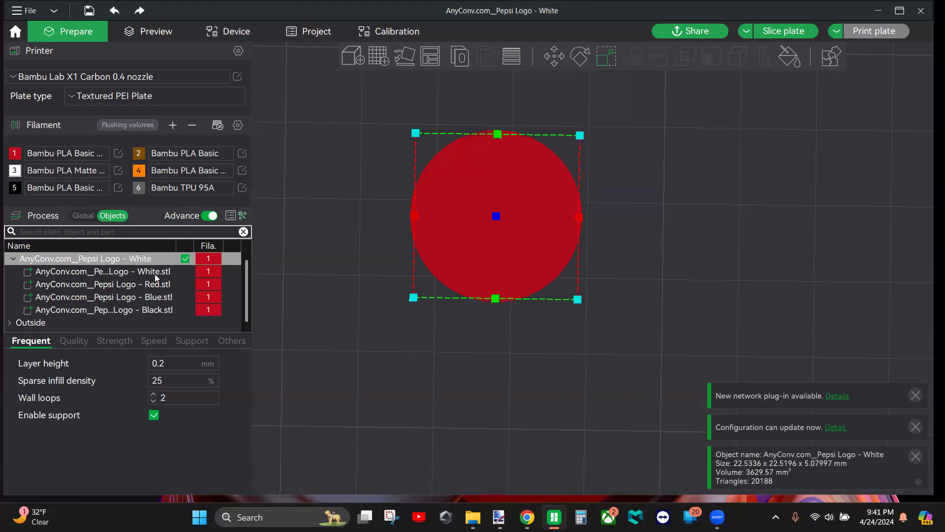
{"action": "left_click", "coordinate": [156, 285]}
{"action": "left_click", "coordinate": [155, 297]}
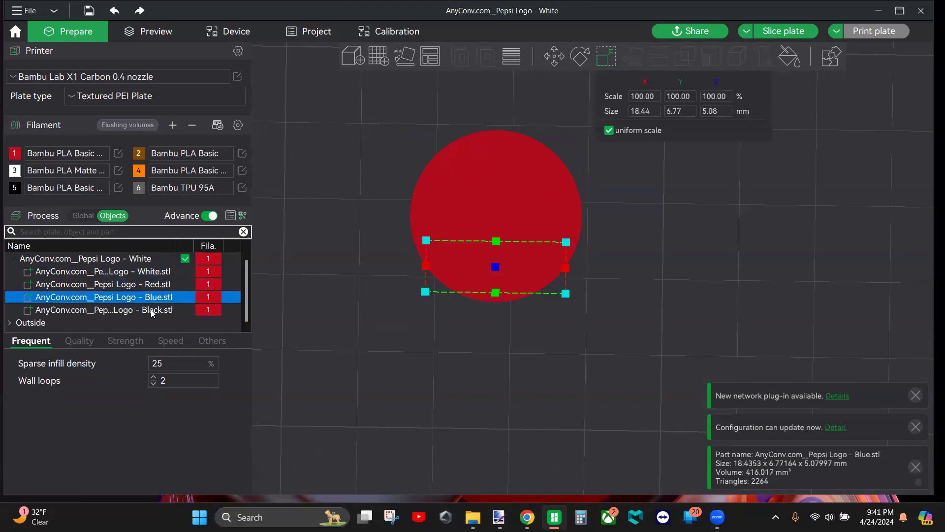
{"action": "left_click", "coordinate": [153, 311]}
{"action": "left_click", "coordinate": [106, 299]}
{"action": "left_click", "coordinate": [109, 285]}
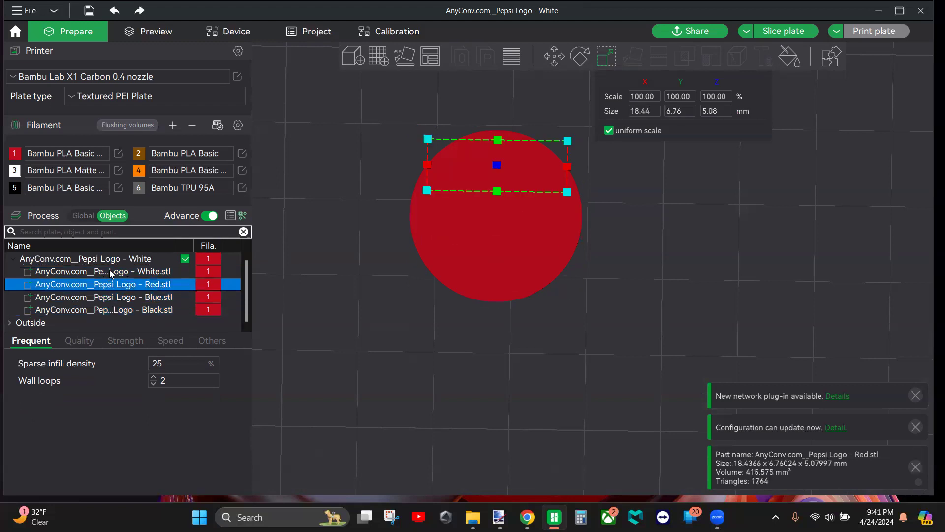
{"action": "left_click", "coordinate": [112, 272]}
{"action": "left_click", "coordinate": [127, 286]}
{"action": "left_click", "coordinate": [128, 300]}
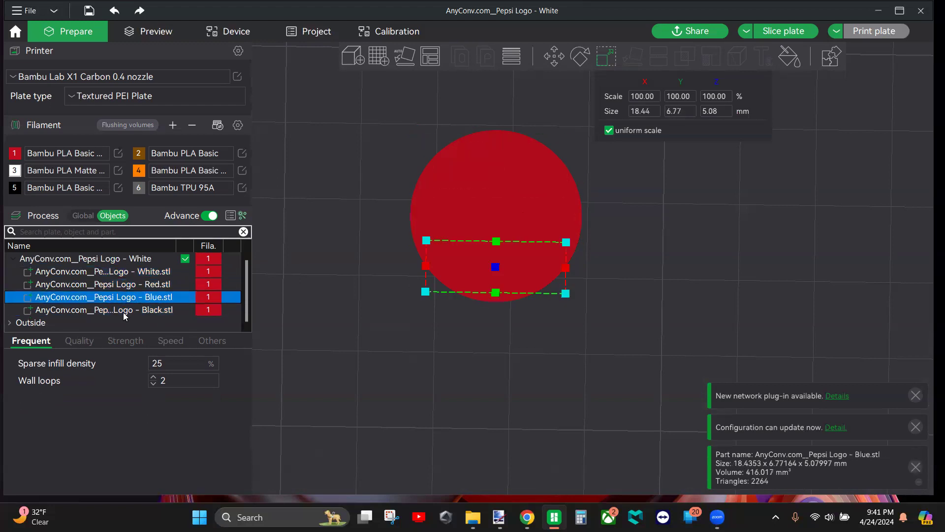
{"action": "left_click", "coordinate": [124, 311]}
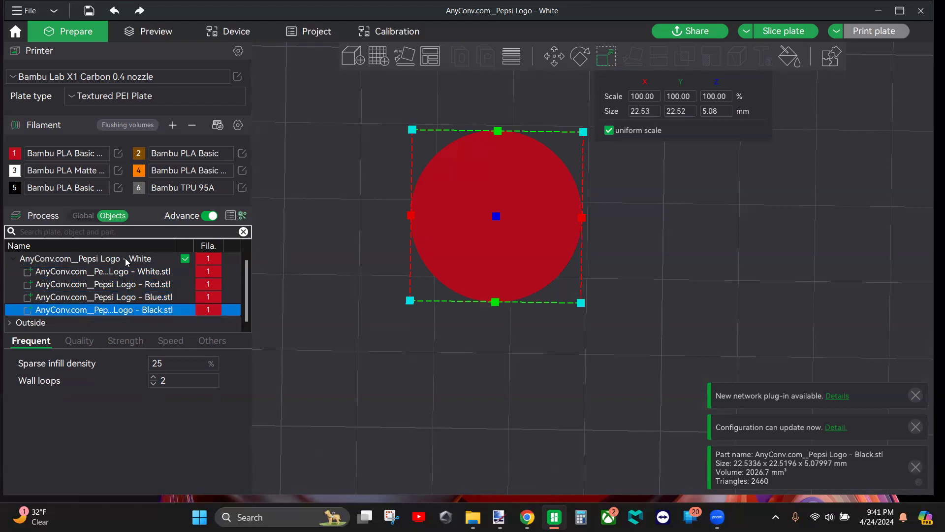
- Assign orange filament 4 to the logo's White.stl part and deselect the model
{"action": "left_click", "coordinate": [129, 275]}
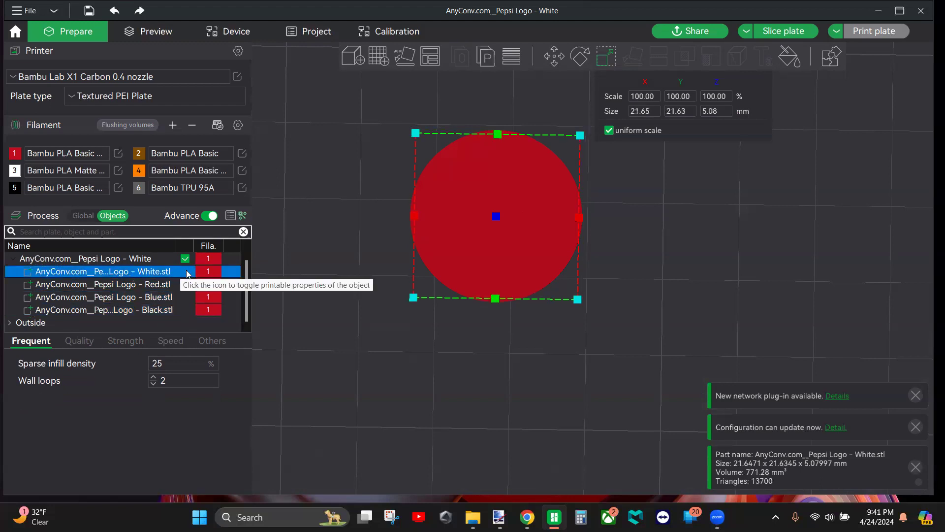
{"action": "left_click", "coordinate": [213, 274]}
{"action": "left_click", "coordinate": [214, 275]}
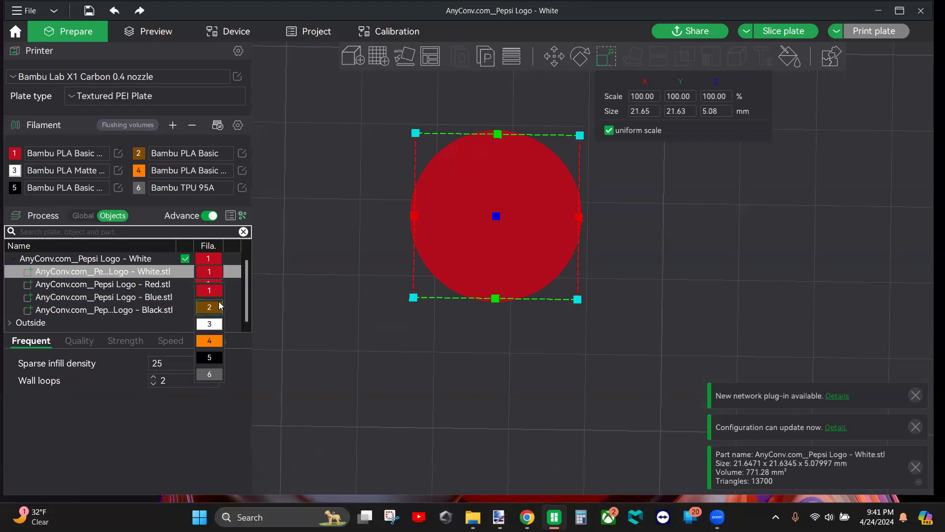
{"action": "left_click", "coordinate": [216, 340]}
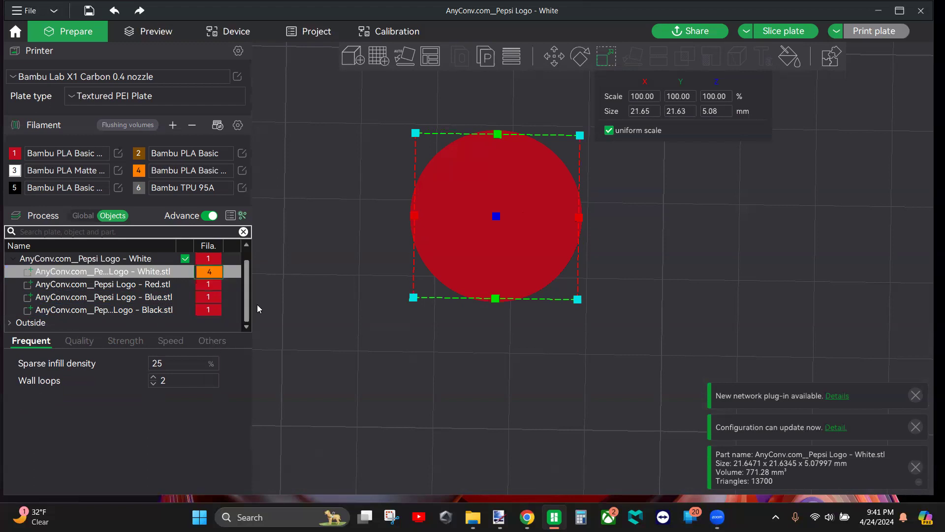
{"action": "left_click", "coordinate": [373, 292]}
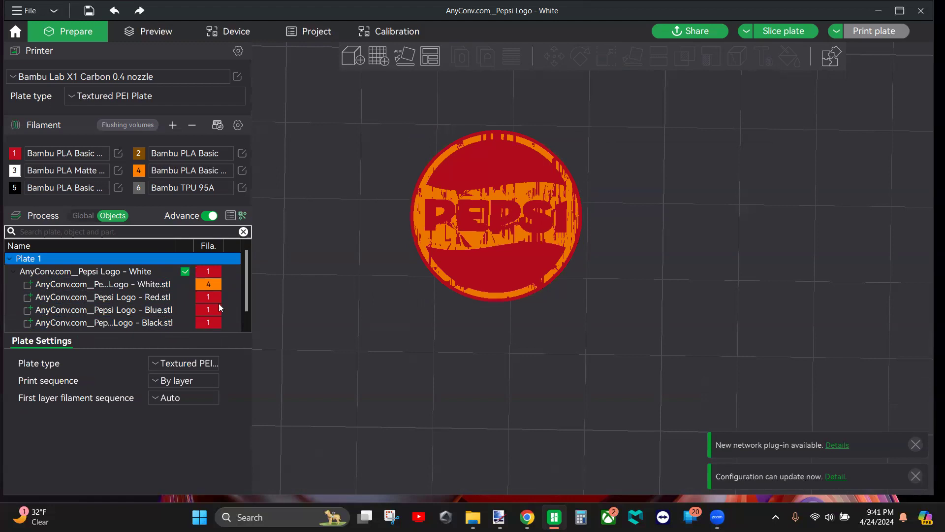
- Assign white filament 3 to the logo's White.stl part
{"action": "left_click", "coordinate": [128, 285]}
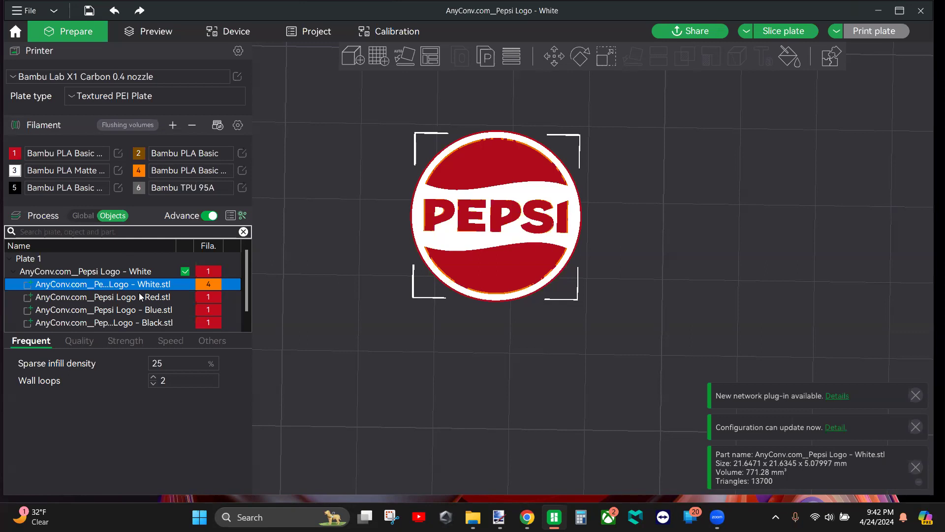
{"action": "key", "text": "3"}
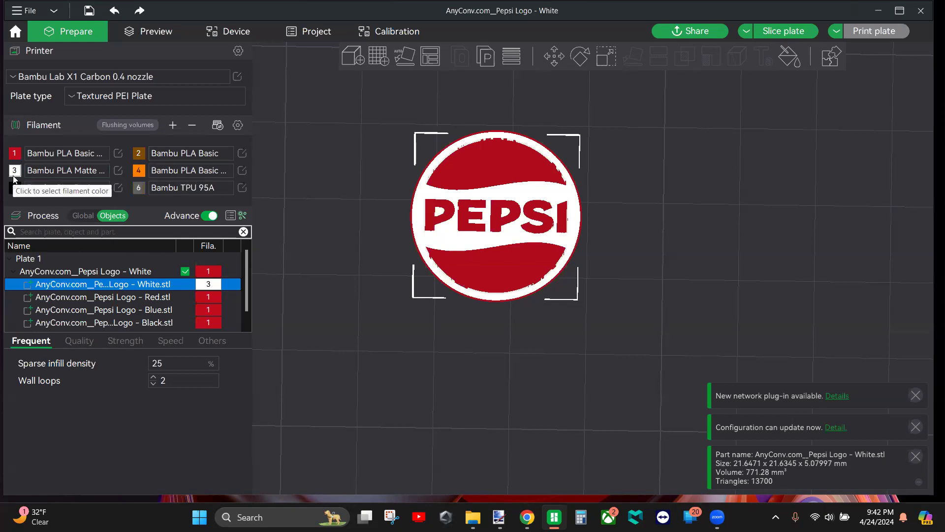
{"action": "left_click", "coordinate": [87, 292]}
{"action": "left_click", "coordinate": [92, 284]}
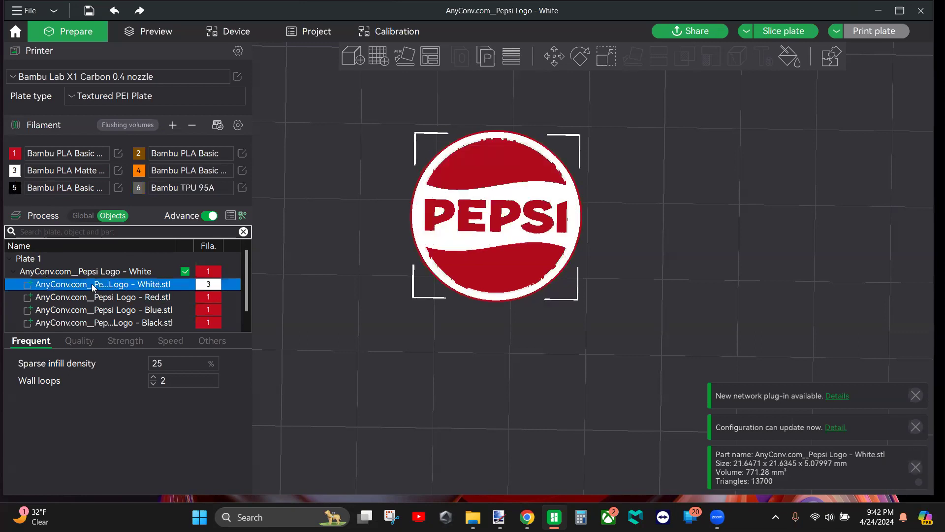
- Change the colour of filament 2 to the basic pure blue
{"action": "left_click", "coordinate": [95, 298]}
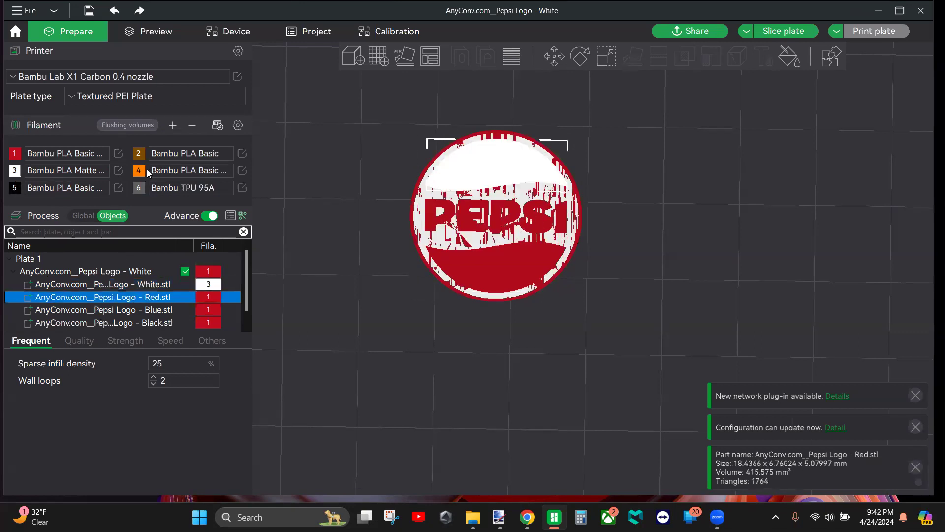
{"action": "left_click", "coordinate": [141, 152]}
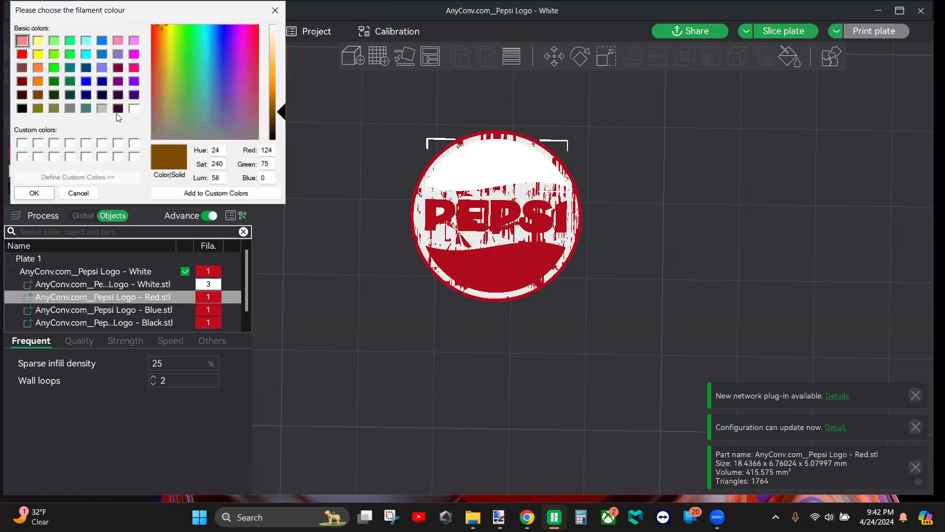
{"action": "left_click", "coordinate": [88, 84]}
{"action": "left_click", "coordinate": [34, 193]}
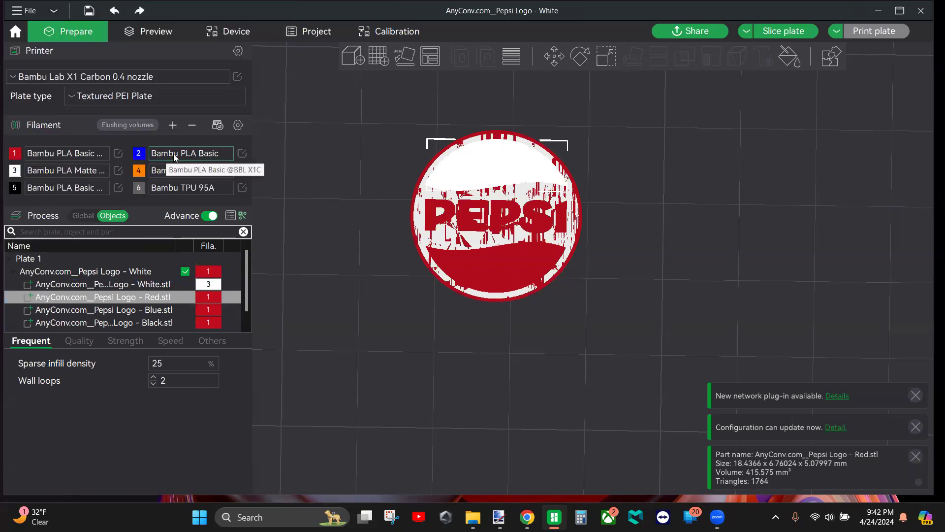
- Assign blue filament 2 to the logo's Blue.stl part and black filament 5 to its Black.stl part, then deselect the model
{"action": "left_click", "coordinate": [129, 310]}
{"action": "key", "text": "2"}
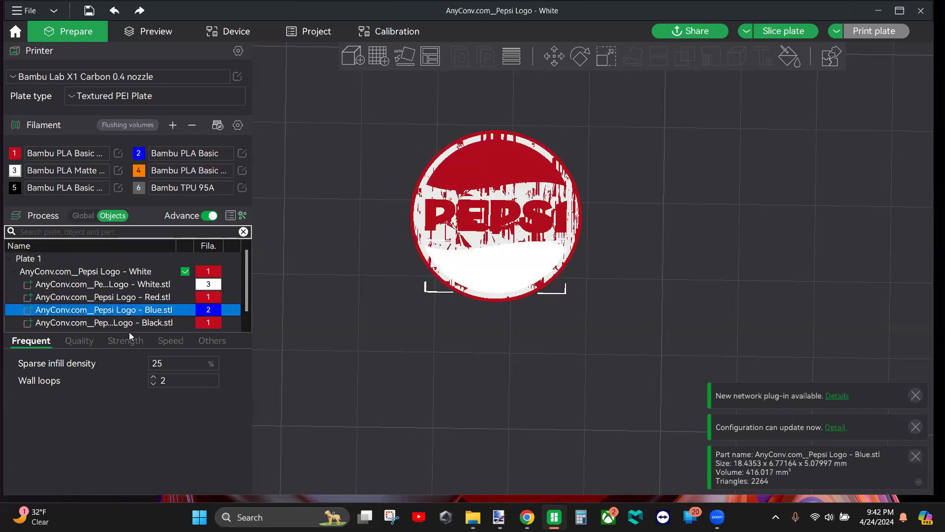
{"action": "left_click", "coordinate": [132, 323]}
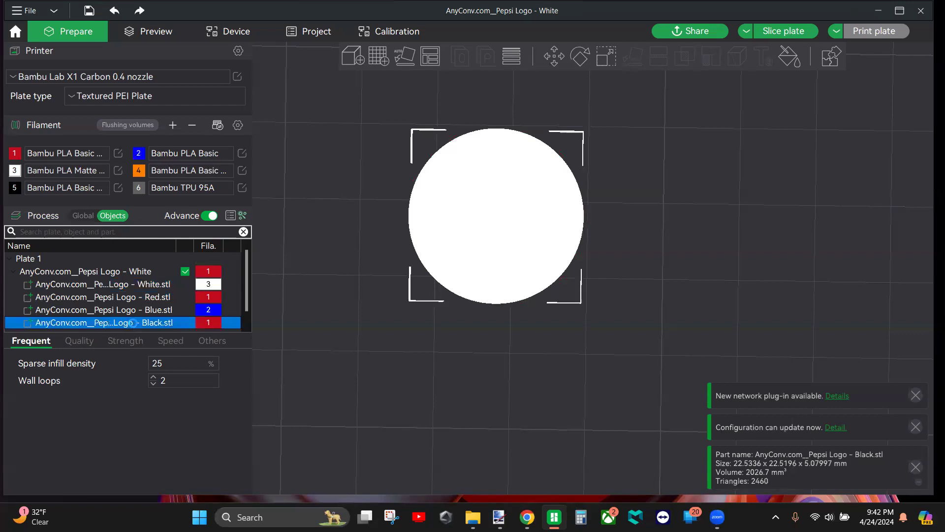
{"action": "key", "text": "5"}
{"action": "left_click", "coordinate": [345, 320]}
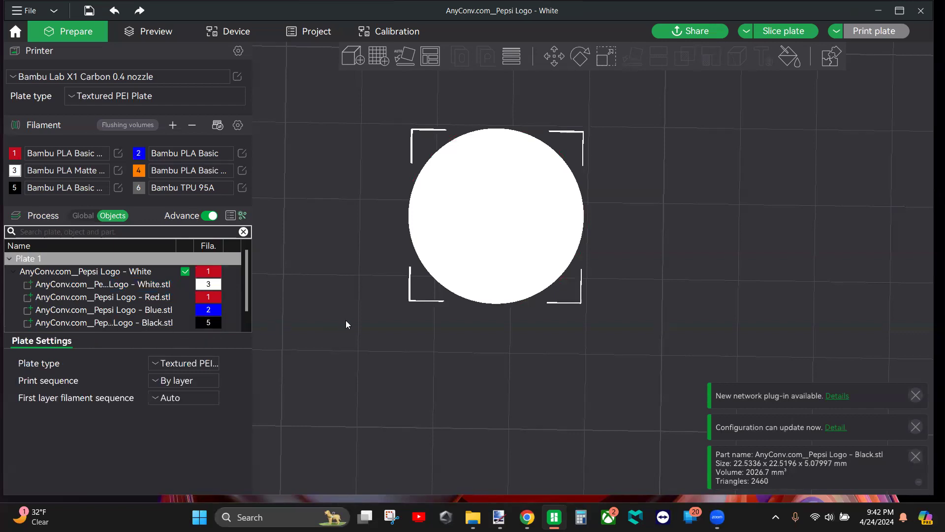
{"action": "left_click", "coordinate": [496, 270]}
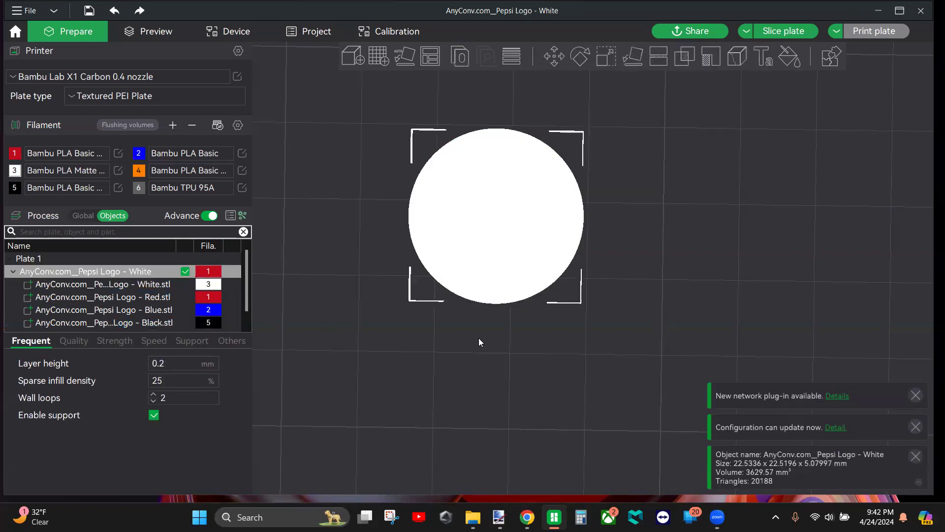
{"action": "left_click", "coordinate": [676, 274]}
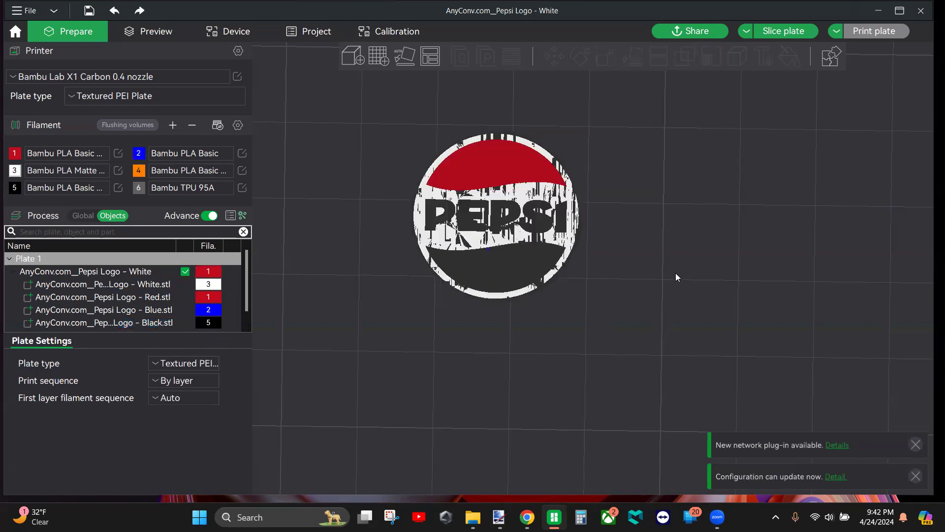
- Select the Blue, Red and White parts of the logo together, leaving the Black part out
{"action": "left_click_drag", "start_coordinate": [644, 316], "coordinate": [643, 284]}
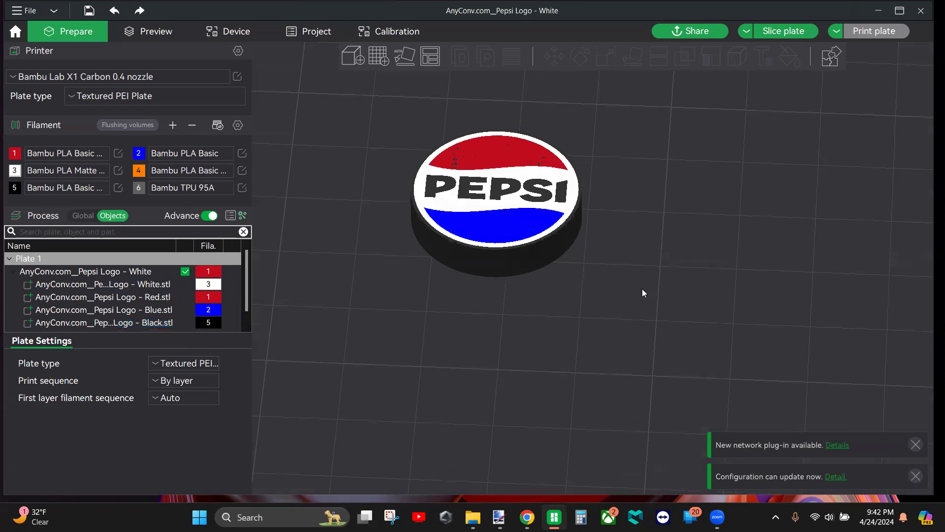
{"action": "mouse_move", "coordinate": [639, 304]}
{"action": "left_mouse_down"}
{"action": "mouse_move", "coordinate": [628, 181]}
{"action": "mouse_move", "coordinate": [642, 286]}
{"action": "left_mouse_up"}
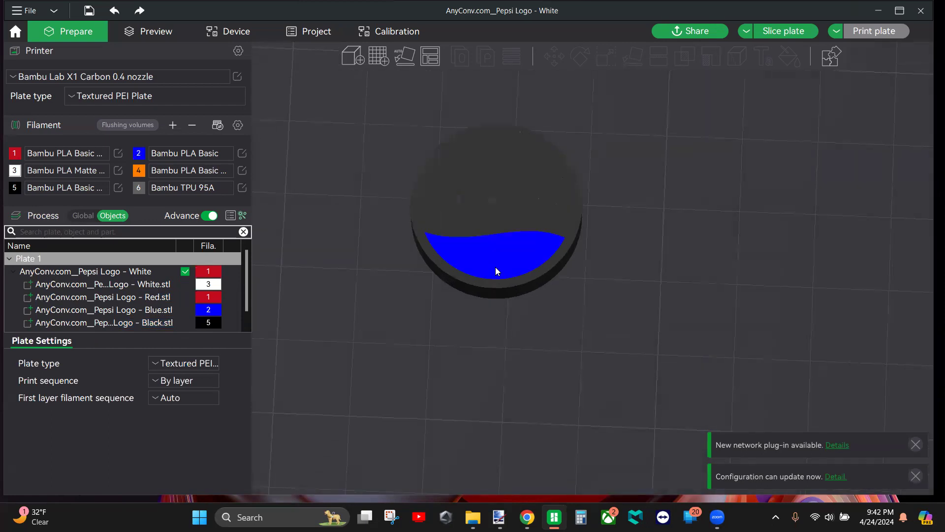
{"action": "left_click", "coordinate": [496, 284]}
{"action": "key", "text": "Escape"}
{"action": "left_click", "coordinate": [163, 323]}
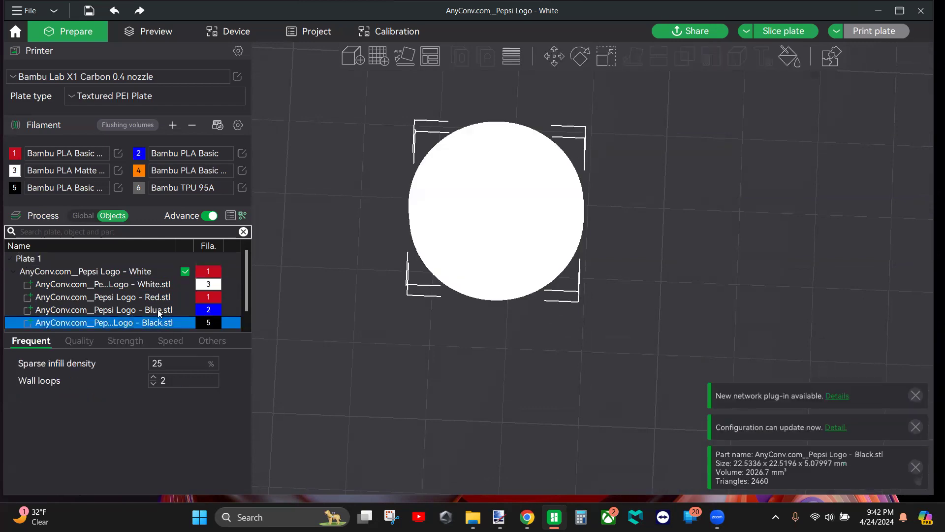
{"action": "left_click", "coordinate": [158, 310]}
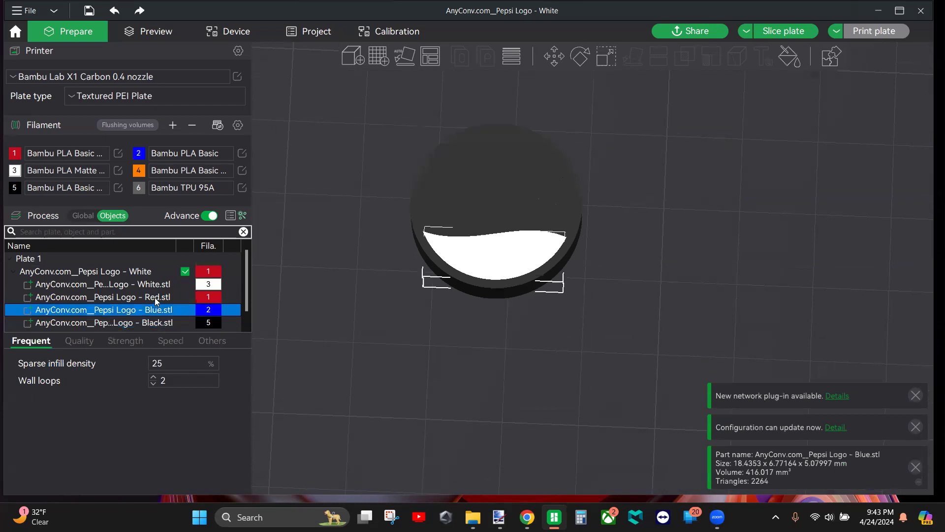
{"action": "left_click", "coordinate": [155, 297], "text": "ctrl"}
{"action": "left_click", "coordinate": [154, 284], "text": "ctrl"}
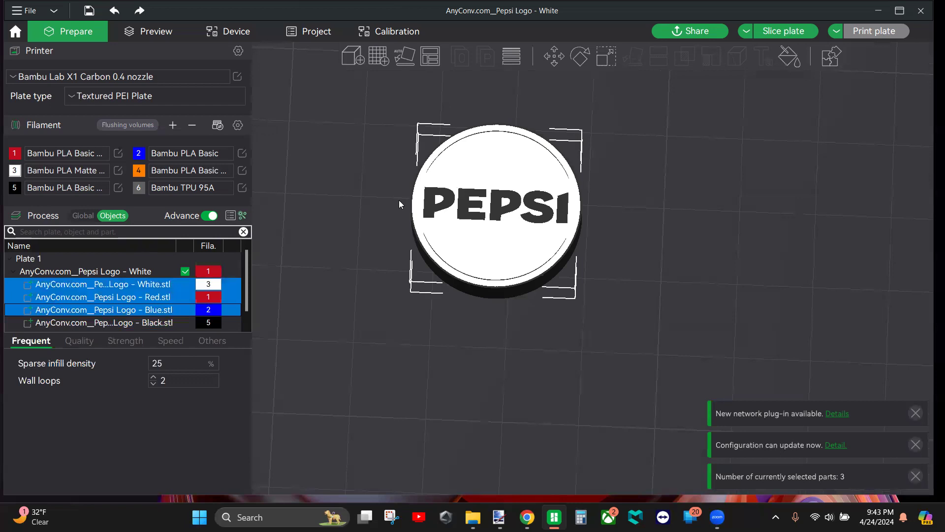
- Scale the selected White, Red and Blue parts to a Z size of 0.8 mm
{"action": "left_click", "coordinate": [606, 56]}
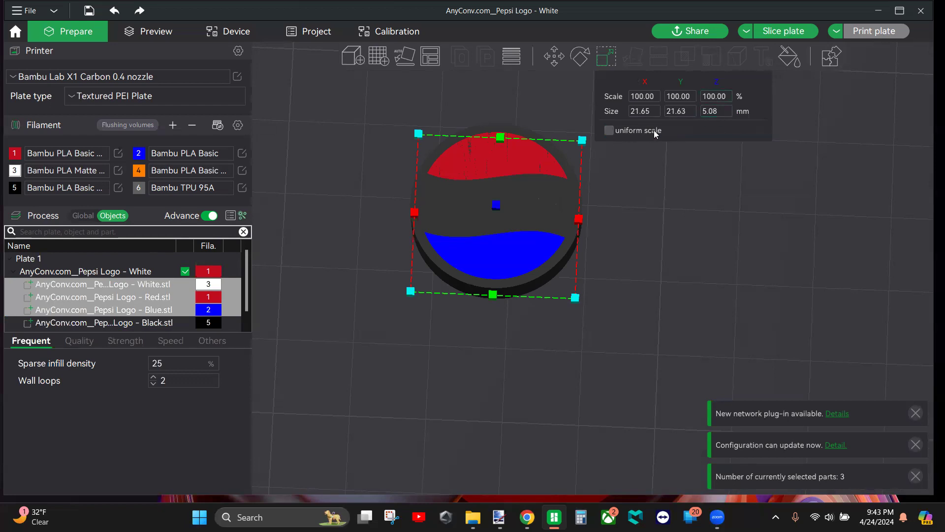
{"action": "left_click", "coordinate": [720, 113]}
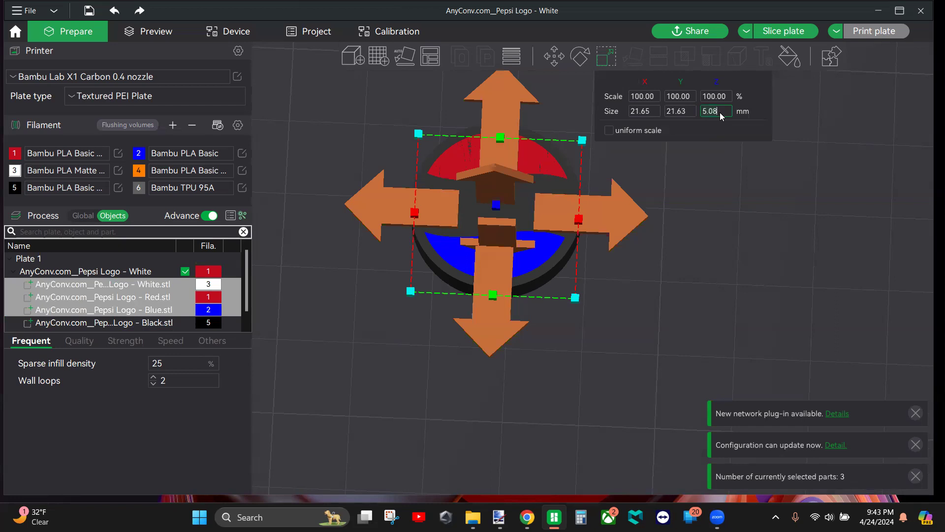
{"action": "key", "text": "BackSpace"}
{"action": "key", "text": "BackSpace"}
{"action": "key", "text": "BackSpace"}
{"action": "key", "text": "BackSpace"}
{"action": "type", "text": ".6"}
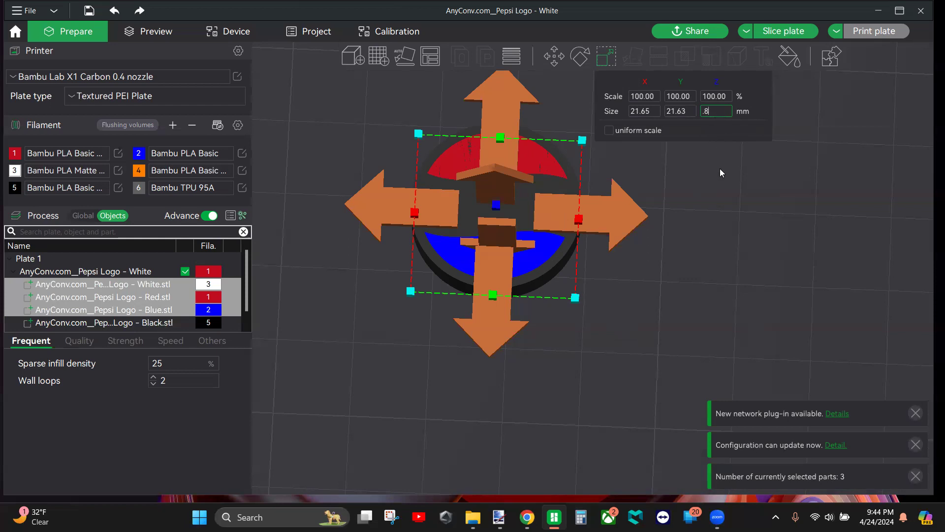
{"action": "key", "text": "Return"}
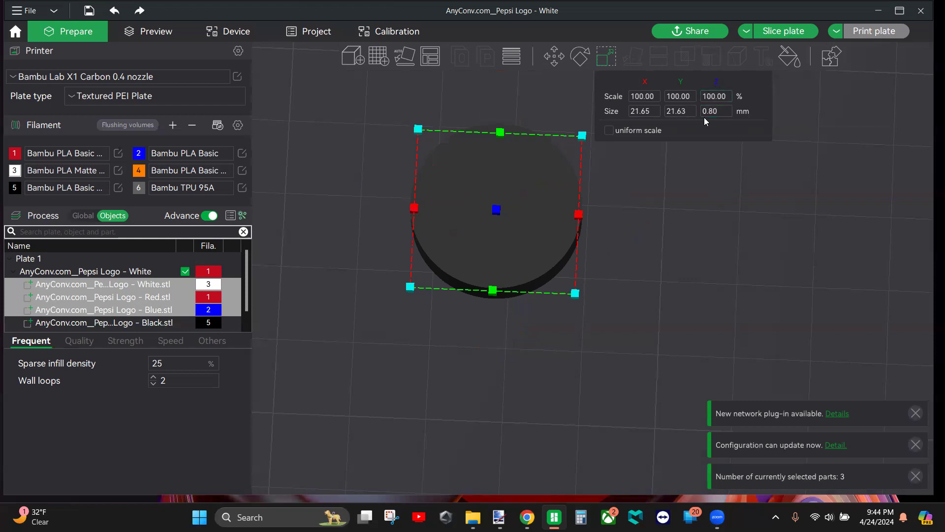
- Examine from several angles, with the Rotate tool also active, where the thinned parts sit relative to the black disc
{"action": "left_click_drag", "start_coordinate": [522, 365], "coordinate": [521, 323]}
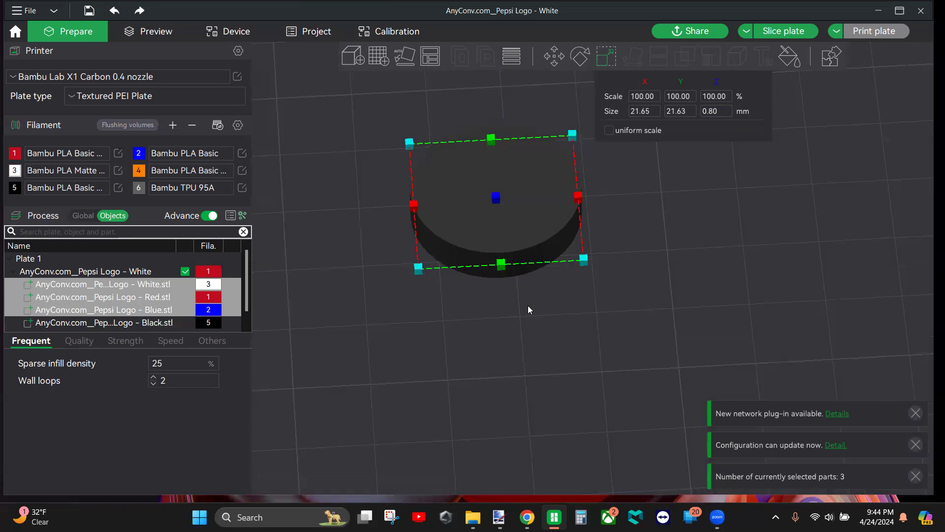
{"action": "left_click_drag", "start_coordinate": [574, 340], "coordinate": [586, 359]}
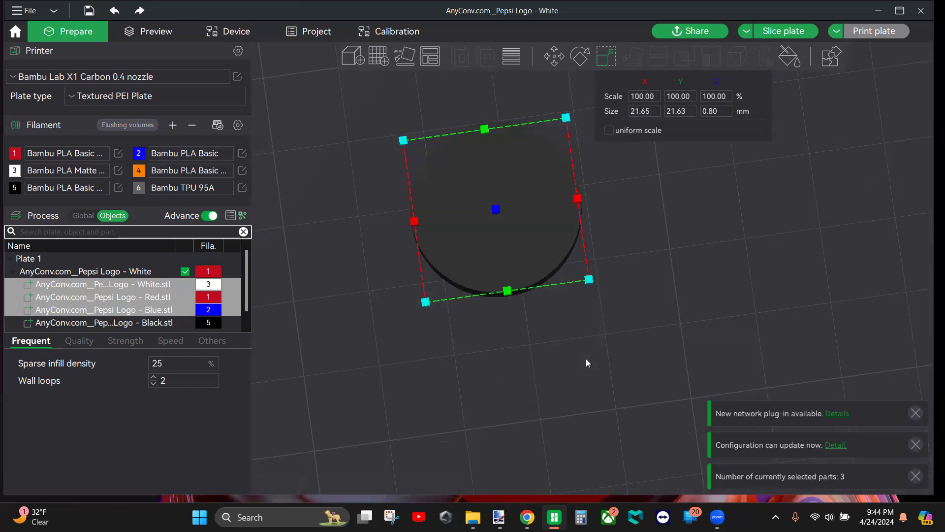
{"action": "scroll", "coordinate": [610, 344], "scroll_direction": "down", "scroll_amount": 10}
{"action": "left_click_drag", "start_coordinate": [490, 382], "coordinate": [463, 352]}
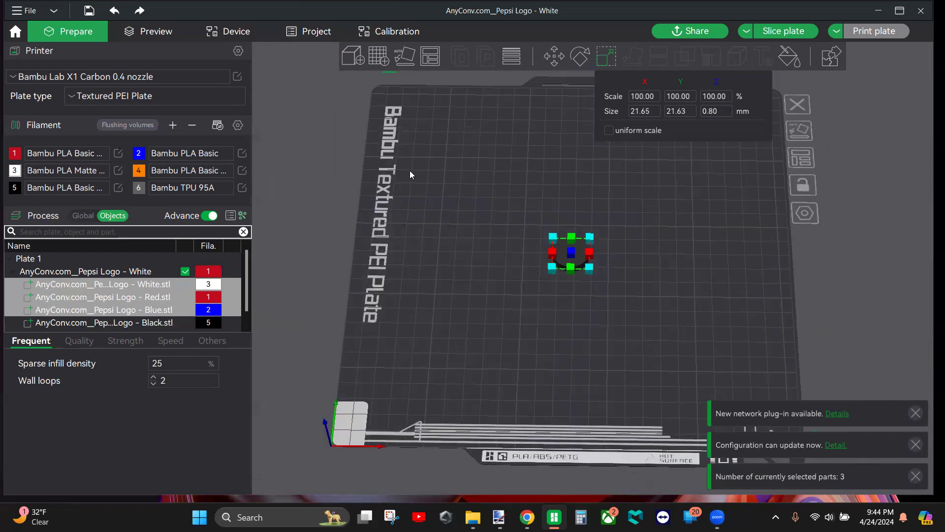
{"action": "scroll", "coordinate": [536, 212], "scroll_direction": "up", "scroll_amount": 5}
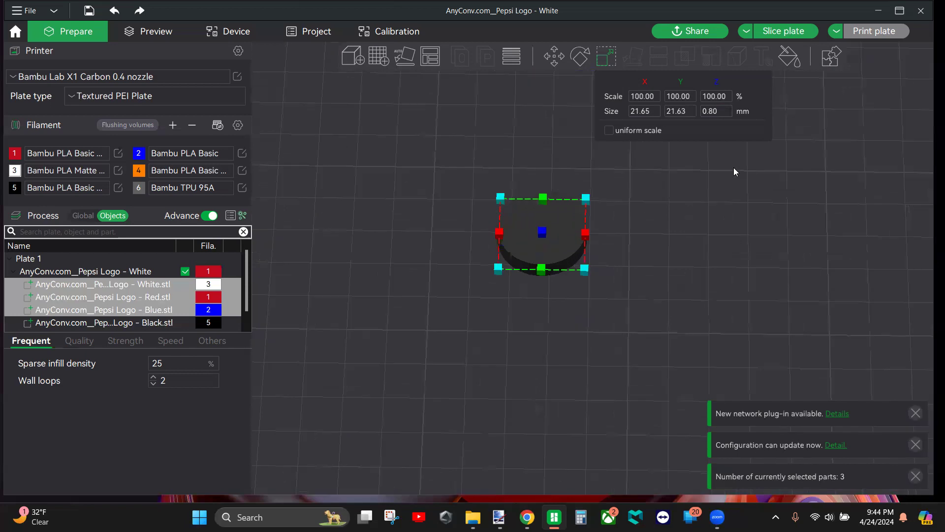
{"action": "left_click", "coordinate": [580, 56]}
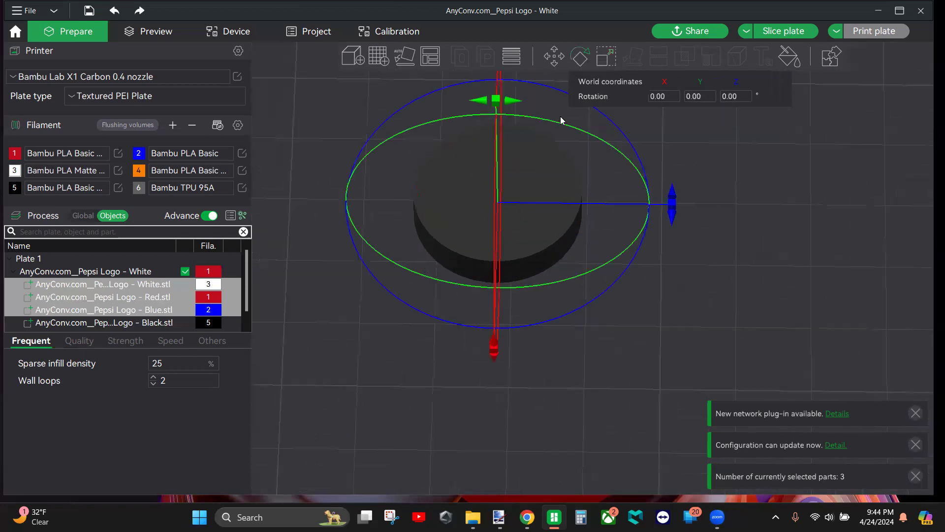
{"action": "left_click_drag", "start_coordinate": [512, 105], "coordinate": [503, 250]}
{"action": "left_click_drag", "start_coordinate": [593, 294], "coordinate": [576, 375]}
{"action": "mouse_move", "coordinate": [503, 407]}
{"action": "left_mouse_down"}
{"action": "mouse_move", "coordinate": [504, 395]}
{"action": "mouse_move", "coordinate": [497, 411]}
{"action": "mouse_move", "coordinate": [506, 416]}
{"action": "left_mouse_up"}
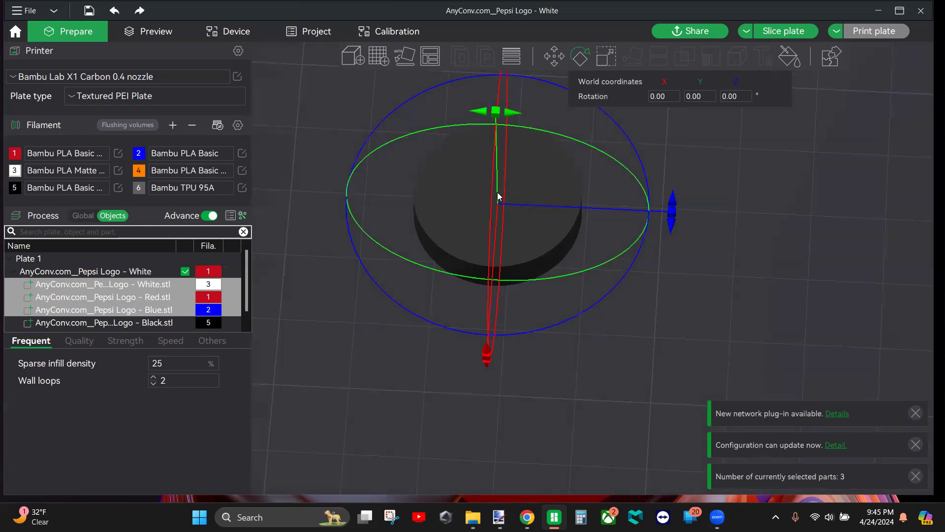
{"action": "left_click_drag", "start_coordinate": [435, 367], "coordinate": [469, 303]}
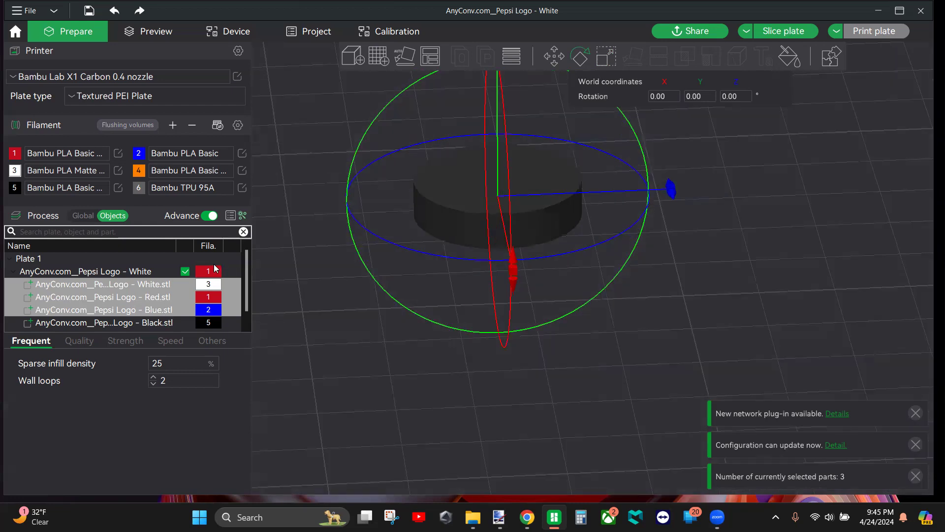
- Check the world-coordinate position of the three thinned parts and of the White.stl part on its own
{"action": "left_click", "coordinate": [555, 61]}
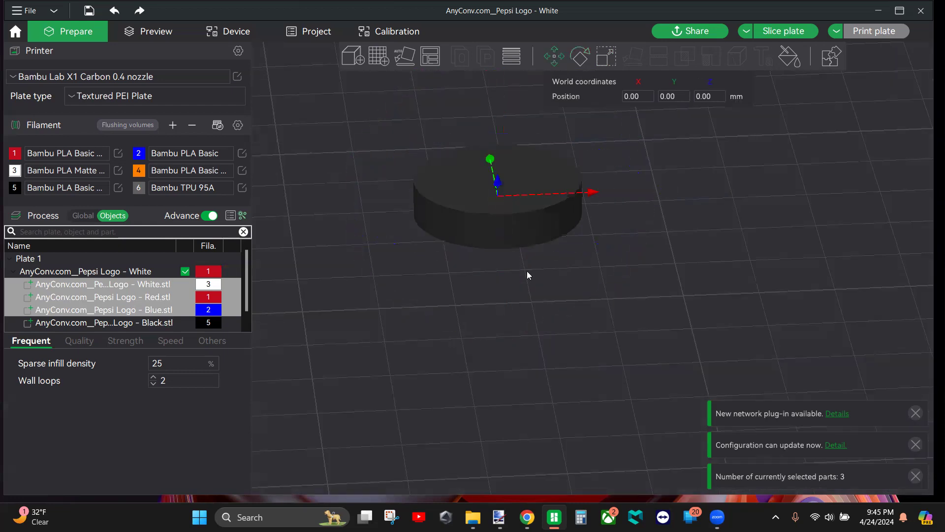
{"action": "left_click_drag", "start_coordinate": [442, 351], "coordinate": [446, 337]}
{"action": "left_click", "coordinate": [164, 298]}
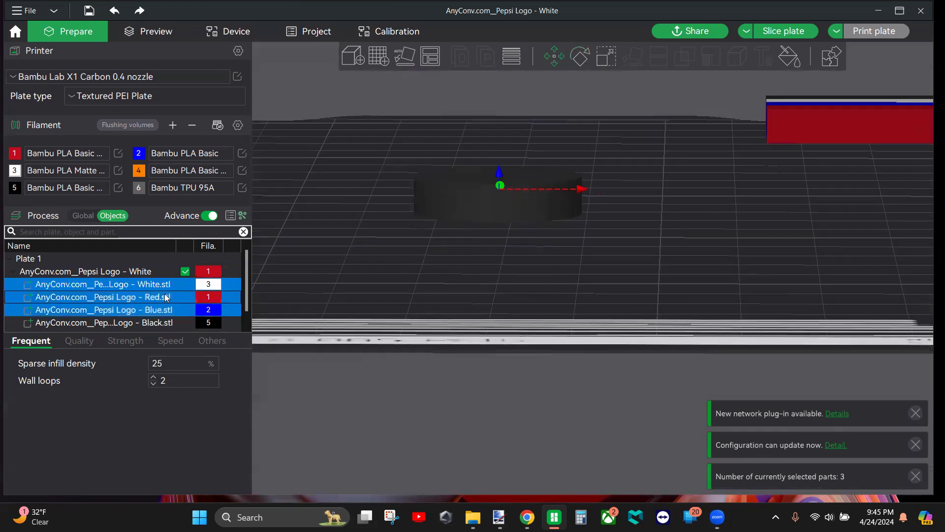
{"action": "left_click", "coordinate": [164, 311]}
{"action": "left_click", "coordinate": [169, 286]}
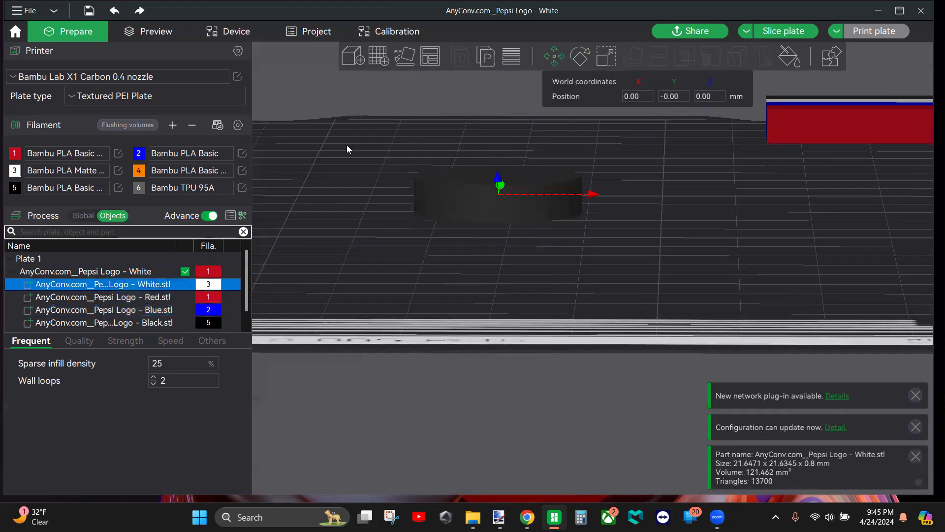
- Split the whole multi-part Pepsi logo object into separate objects
{"action": "left_click", "coordinate": [135, 272]}
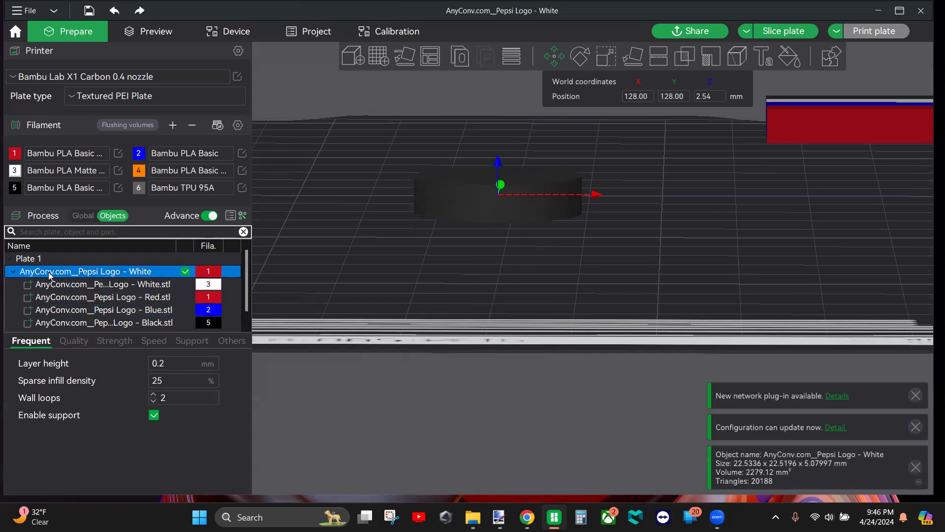
{"action": "right_click", "coordinate": [45, 276]}
{"action": "mouse_move", "coordinate": [148, 242]}
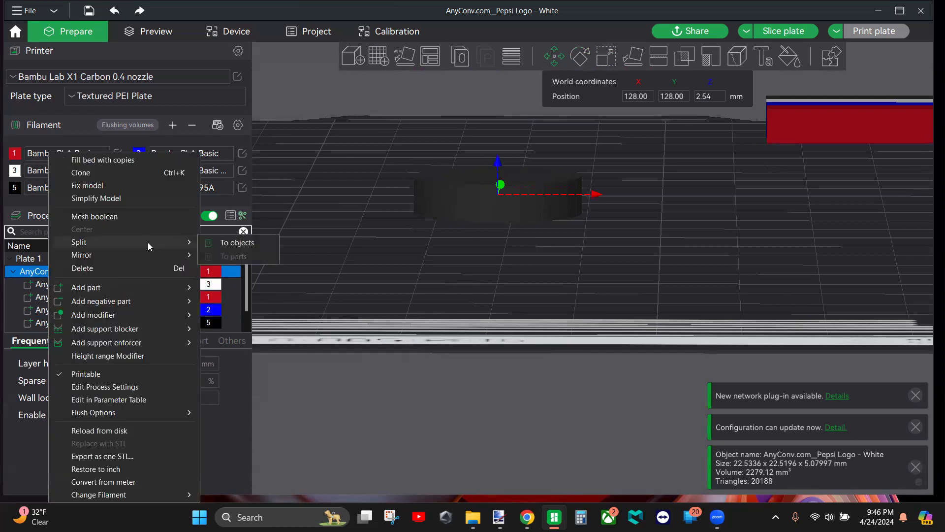
{"action": "left_click", "coordinate": [235, 244]}
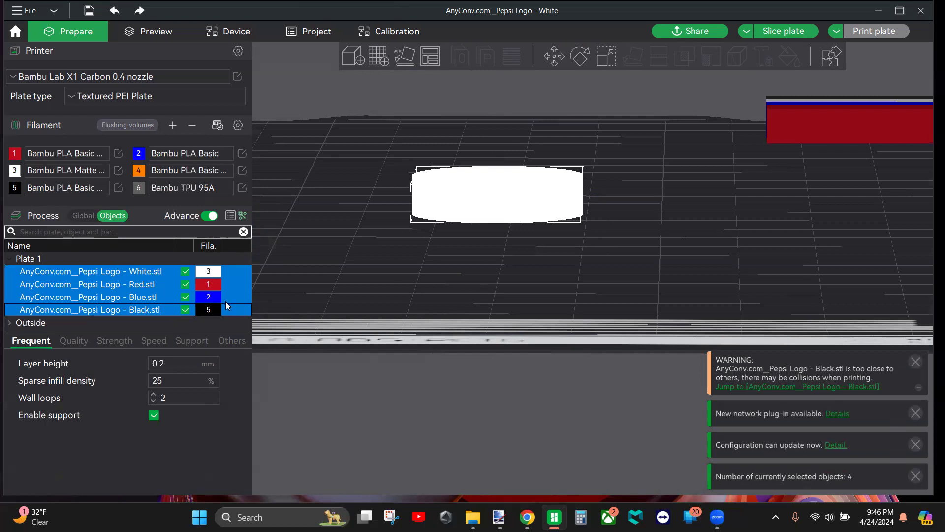
- Assemble the White, Red, Blue and Black logo objects back into one object and deselect it
{"action": "right_click", "coordinate": [103, 282]}
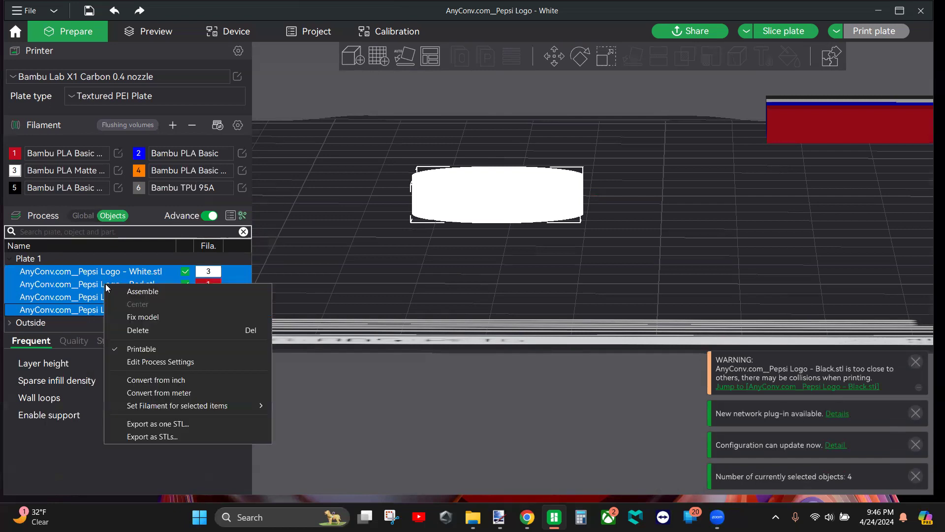
{"action": "left_click", "coordinate": [133, 289]}
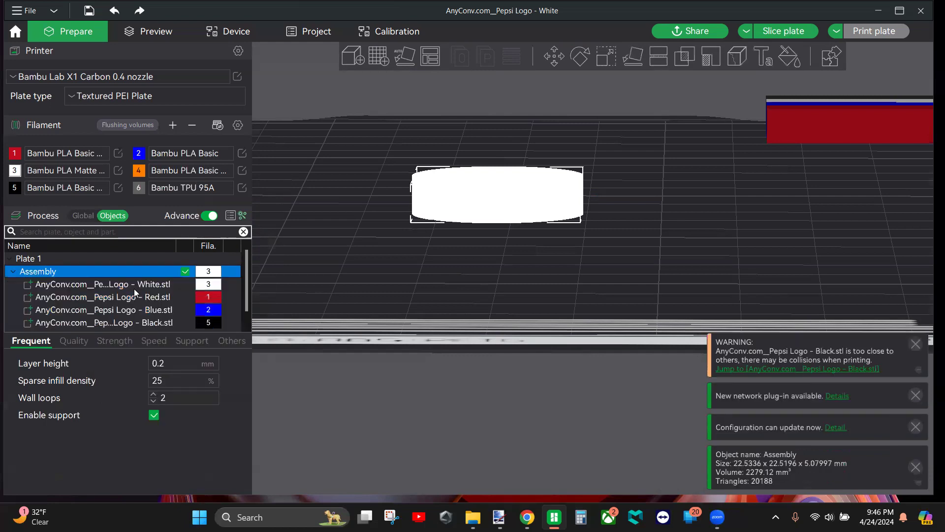
{"action": "left_click", "coordinate": [683, 154]}
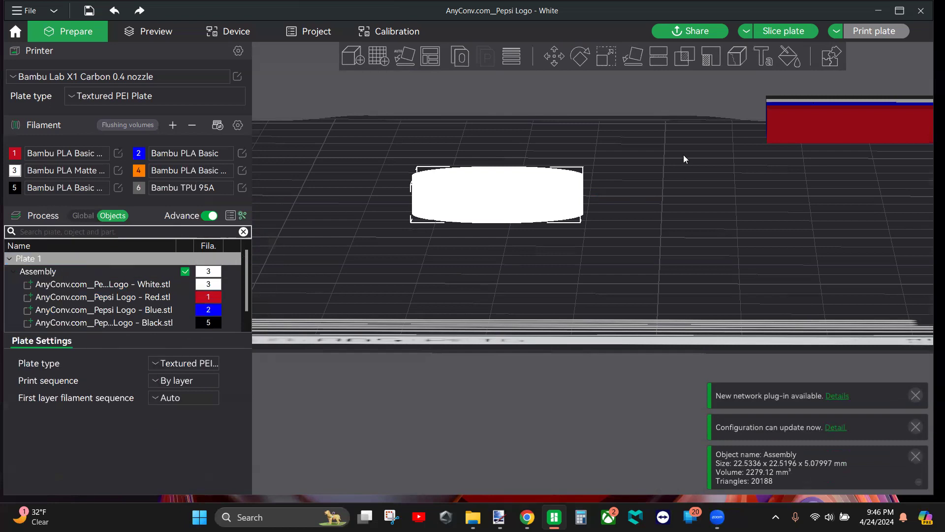
- Slice the plate and preview the logo assembly's layers from the top layer downwards
{"action": "left_click_drag", "start_coordinate": [683, 165], "coordinate": [676, 184]}
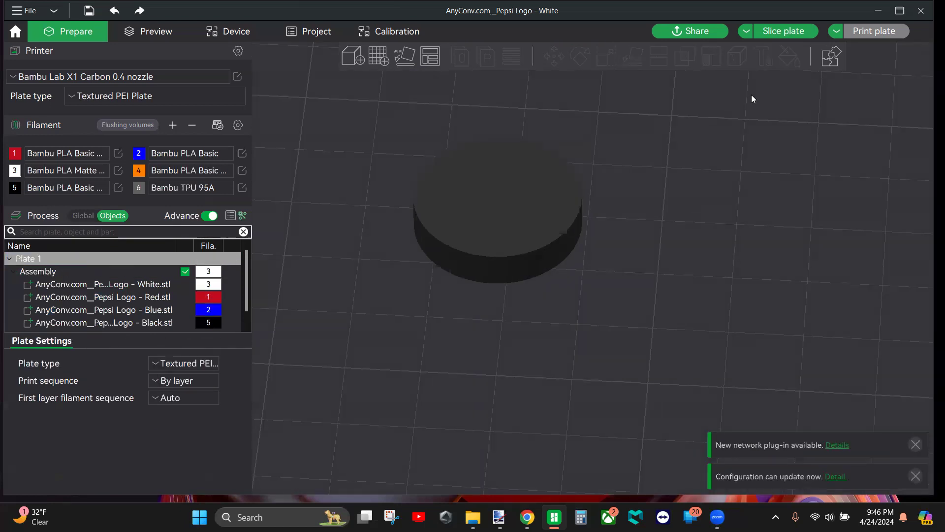
{"action": "left_click", "coordinate": [787, 30]}
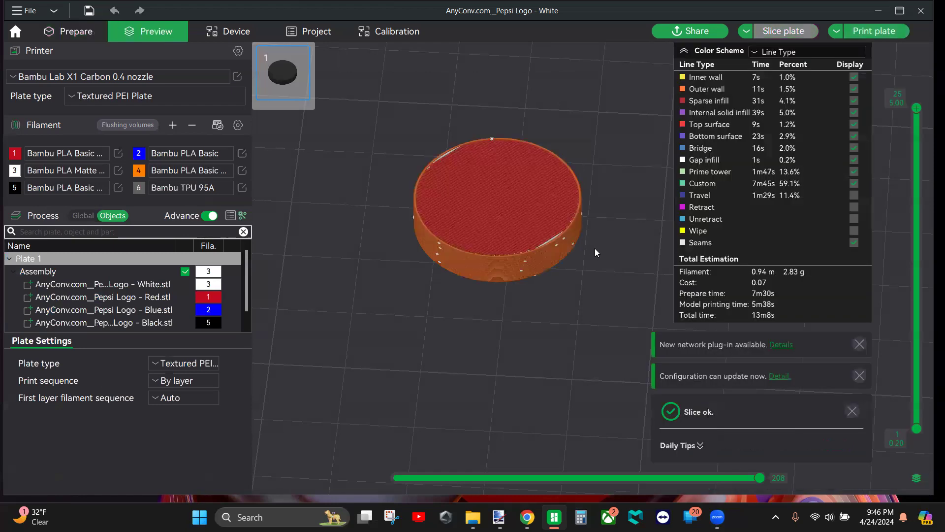
{"action": "left_click_drag", "start_coordinate": [920, 112], "coordinate": [918, 278]}
{"action": "left_click", "coordinate": [917, 108]}
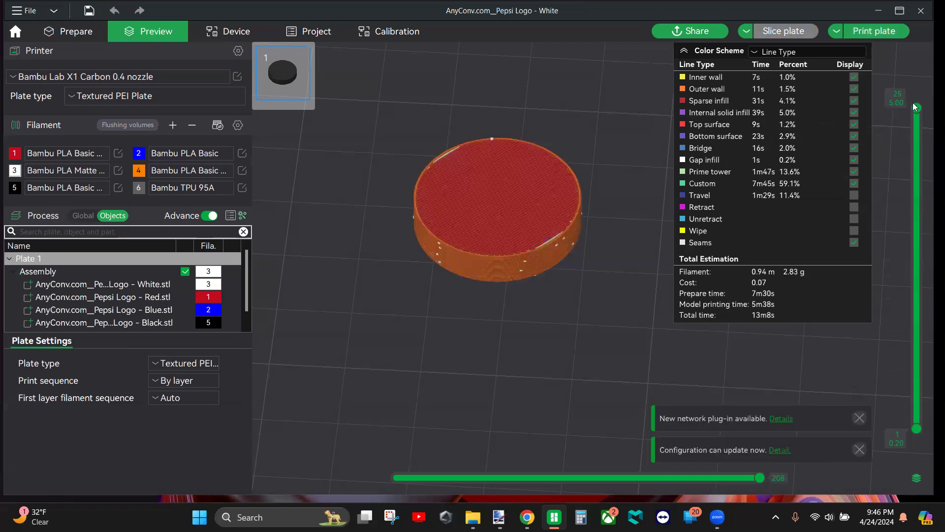
- Scale the logo assembly to 95 mm in both X and Y without uniform scaling
{"action": "left_click", "coordinate": [79, 32]}
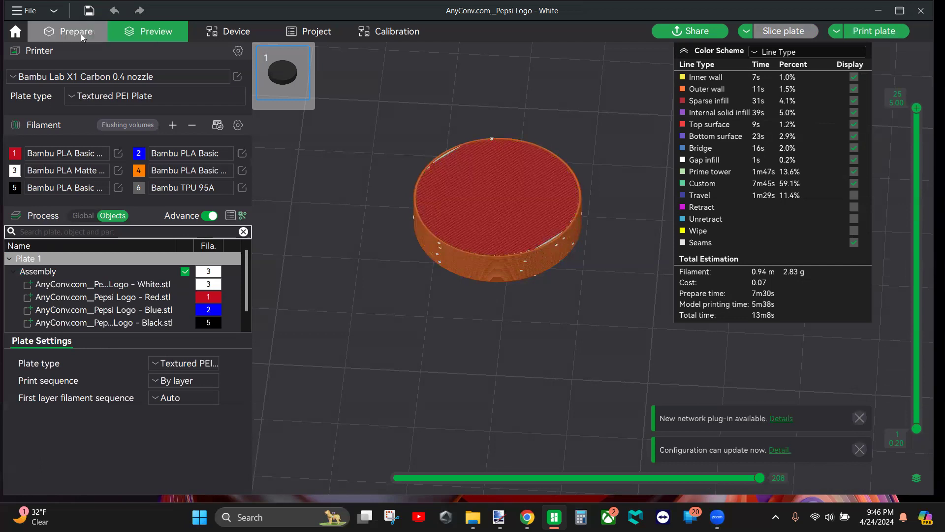
{"action": "left_click", "coordinate": [136, 272]}
{"action": "left_click", "coordinate": [602, 62]}
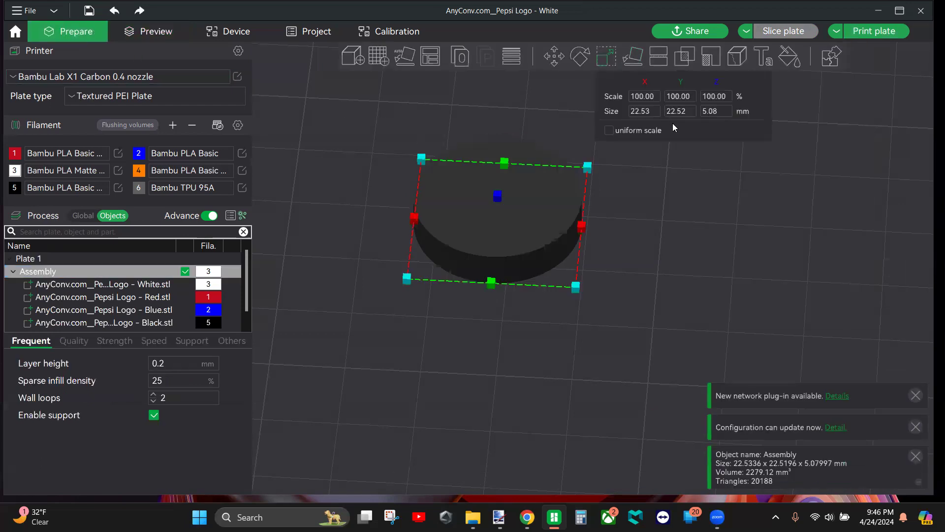
{"action": "scroll", "coordinate": [570, 241], "scroll_direction": "down", "scroll_amount": 3}
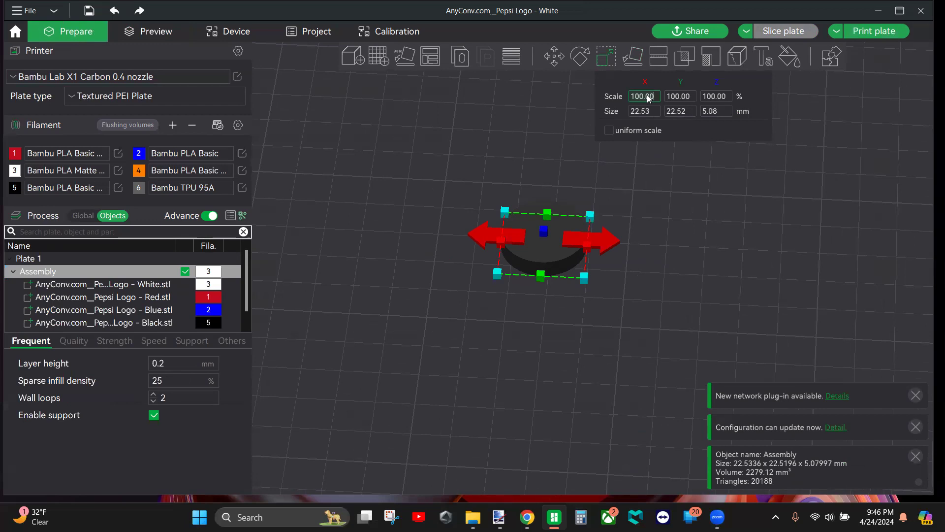
{"action": "type", "text": "95"}
{"action": "key", "text": "Tab"}
{"action": "key", "text": "BackSpace"}
{"action": "key", "text": "BackSpace"}
{"action": "key", "text": "BackSpace"}
{"action": "key", "text": "BackSpace"}
{"action": "key", "text": "BackSpace"}
{"action": "type", "text": "95"}
{"action": "key", "text": "Tab"}
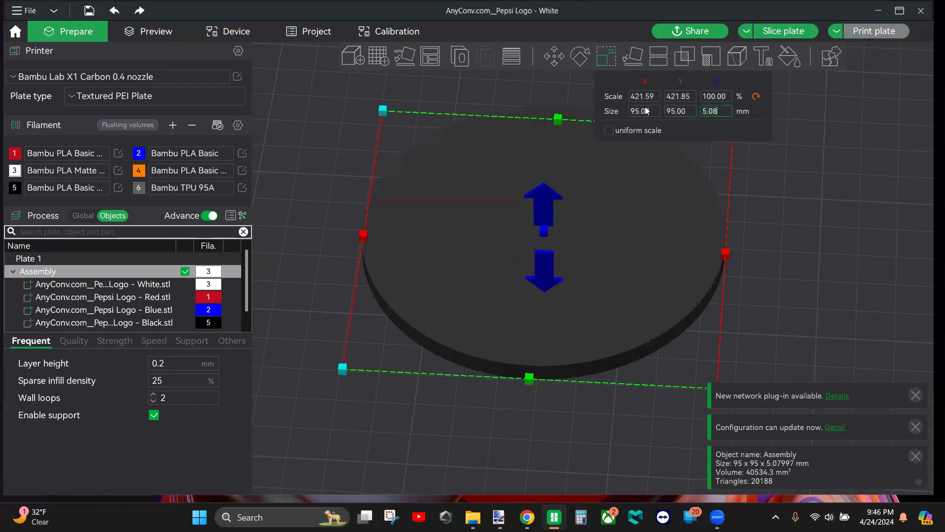
- Slice the plate and preview the enlarged assembly's layers, then return to the model editing view
{"action": "left_click", "coordinate": [808, 30]}
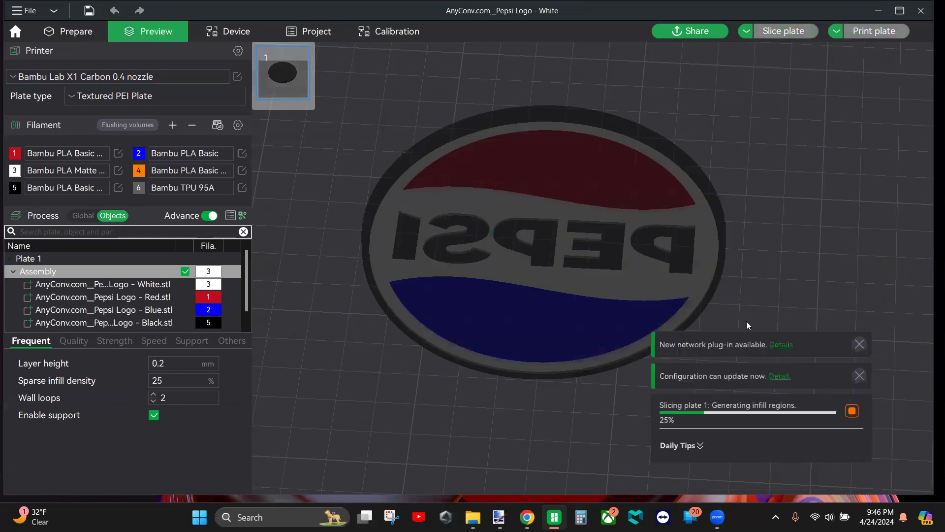
{"action": "left_click_drag", "start_coordinate": [917, 161], "coordinate": [930, 175]}
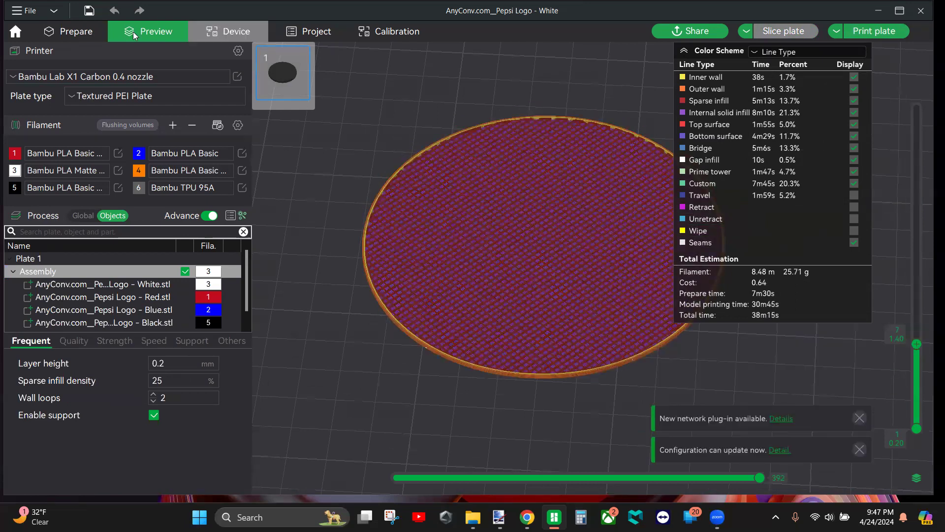
{"action": "left_click", "coordinate": [74, 32]}
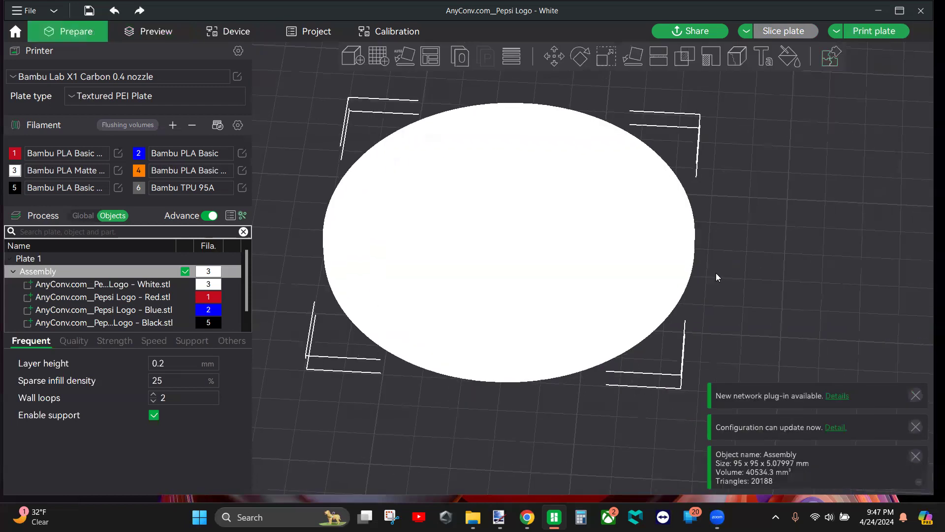
- Examine the enlarged assembly on the plate and check its White, Red and Blue parts one by one
{"action": "left_click_drag", "start_coordinate": [417, 455], "coordinate": [492, 367]}
{"action": "scroll", "coordinate": [493, 367], "scroll_direction": "down", "scroll_amount": 5}
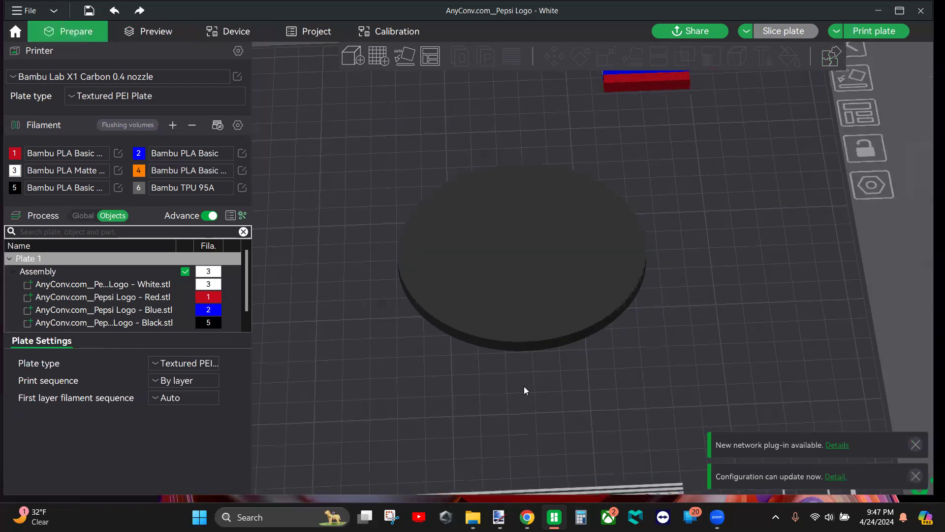
{"action": "right_click_drag", "start_coordinate": [524, 386], "coordinate": [508, 363]}
{"action": "left_click", "coordinate": [518, 294]}
{"action": "mouse_move", "coordinate": [525, 314]}
{"action": "right_mouse_down"}
{"action": "mouse_move", "coordinate": [479, 295]}
{"action": "mouse_move", "coordinate": [519, 315]}
{"action": "right_mouse_up"}
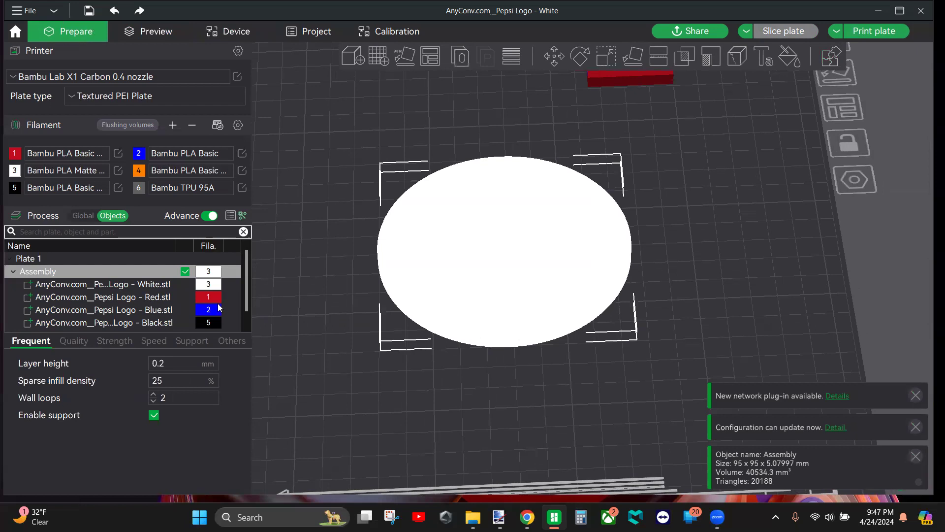
{"action": "left_click", "coordinate": [149, 285]}
{"action": "left_click", "coordinate": [157, 297]}
{"action": "left_click", "coordinate": [161, 309]}
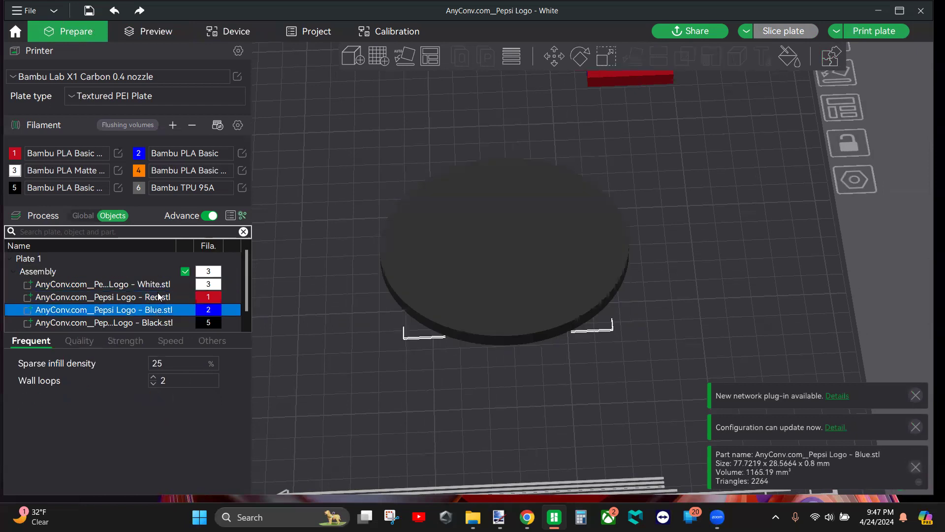
- Change the type of the White.stl part in the assembly from Part to Modifier
{"action": "left_click", "coordinate": [154, 285]}
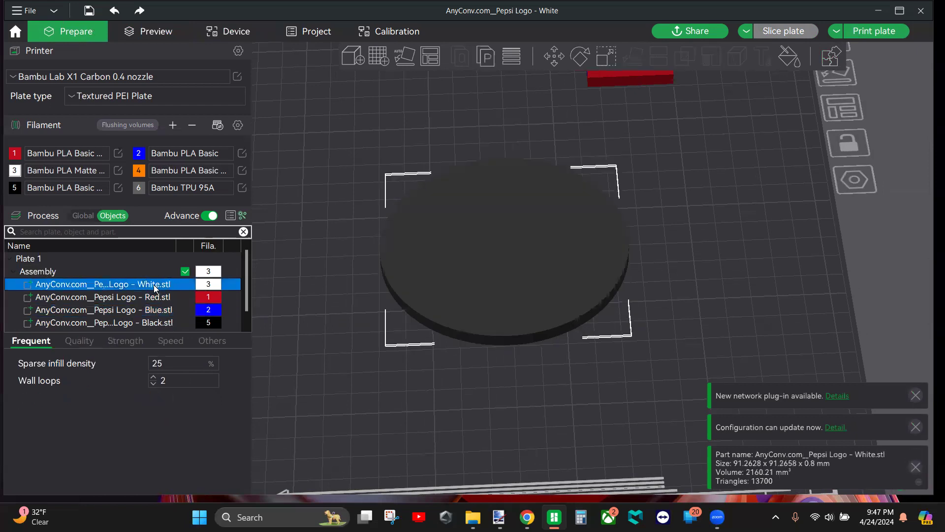
{"action": "right_click", "coordinate": [154, 285]}
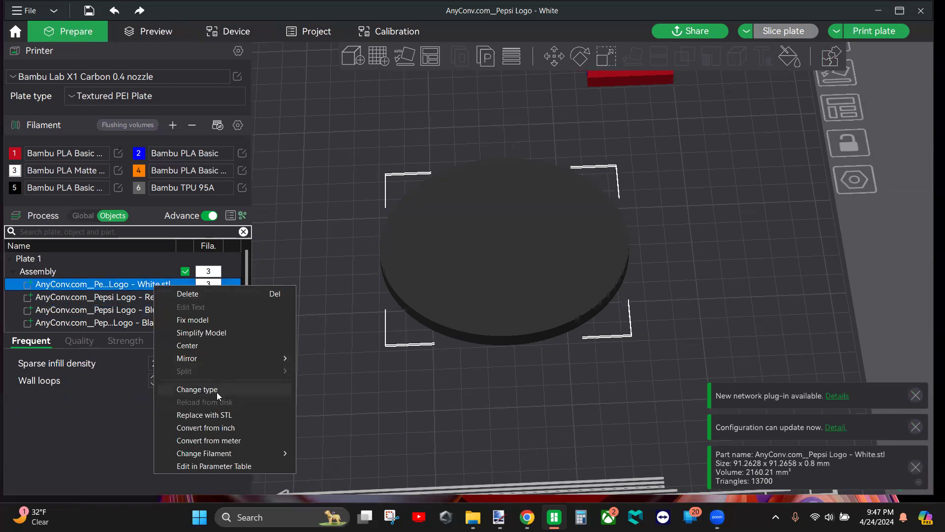
{"action": "left_click", "coordinate": [131, 288]}
{"action": "left_click", "coordinate": [130, 297]}
{"action": "left_click", "coordinate": [132, 286]}
{"action": "right_click", "coordinate": [149, 288]}
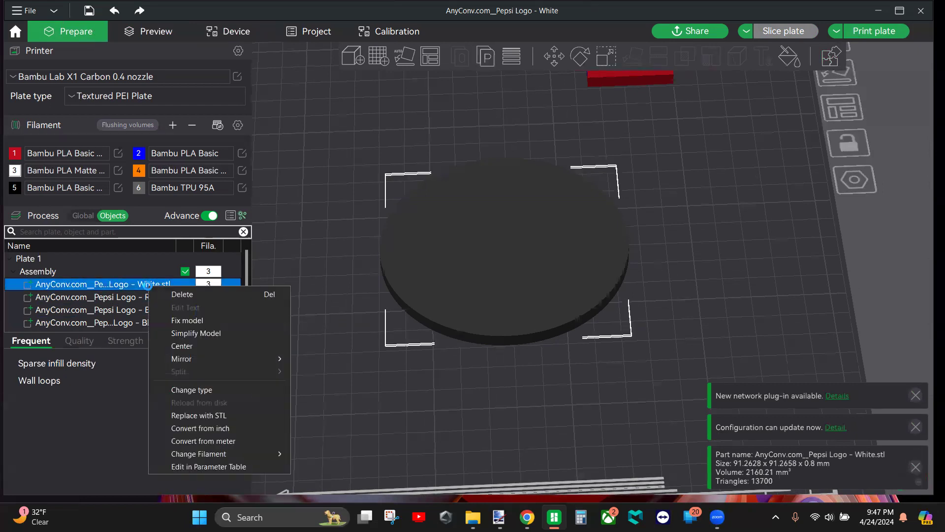
{"action": "left_click", "coordinate": [193, 393]}
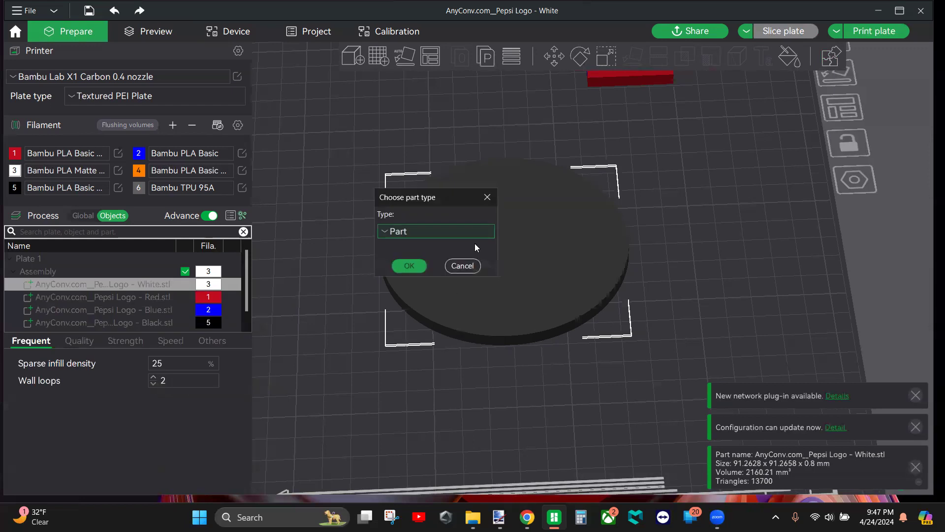
{"action": "left_click", "coordinate": [389, 234]}
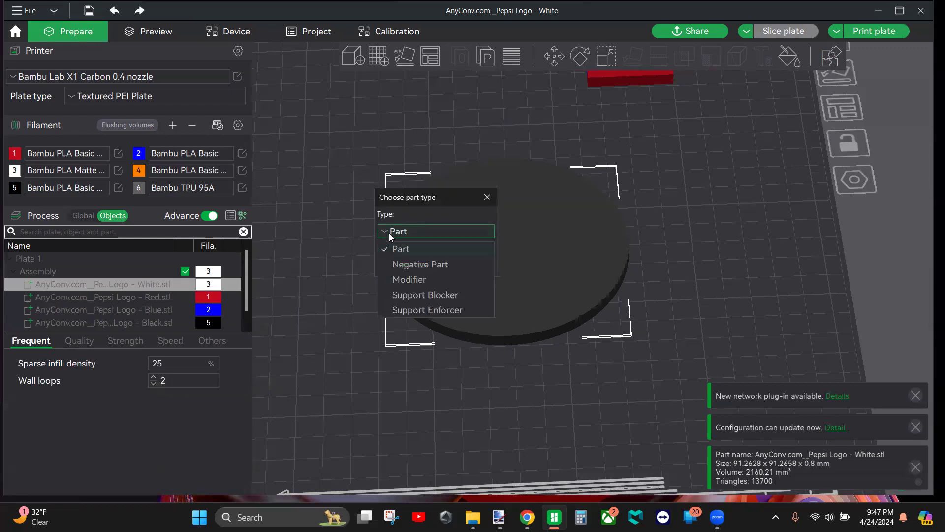
{"action": "left_click", "coordinate": [394, 277]}
{"action": "left_click", "coordinate": [404, 265]}
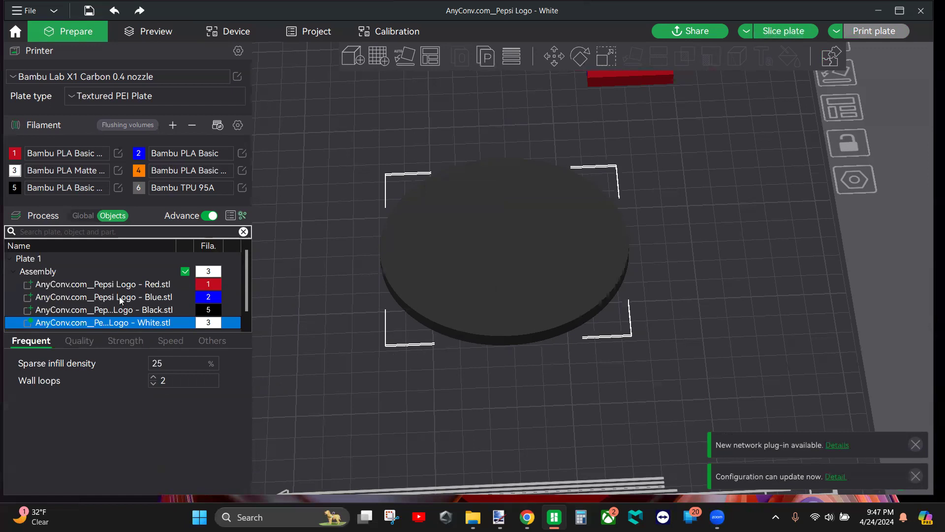
- Change the type of the Blue.stl part in the assembly to Modifier
{"action": "left_click", "coordinate": [133, 297]}
{"action": "right_click", "coordinate": [133, 297]}
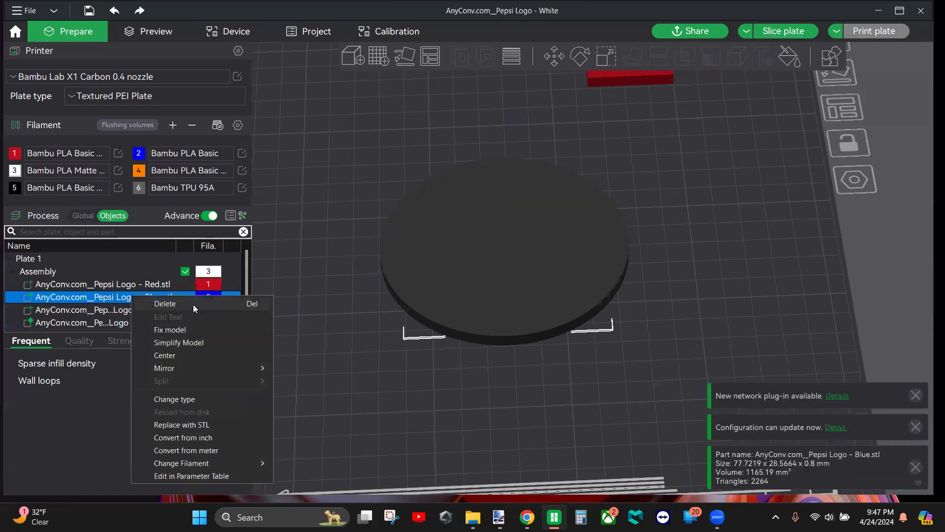
{"action": "left_click", "coordinate": [226, 400]}
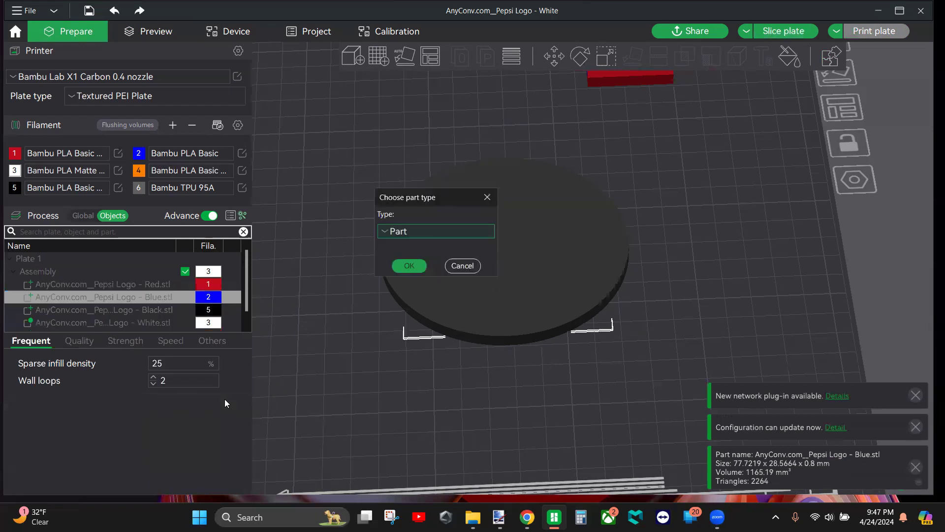
{"action": "left_click", "coordinate": [389, 230]}
{"action": "left_click", "coordinate": [406, 282]}
{"action": "left_click", "coordinate": [408, 271]}
- Change the type of the Red.stl part in the assembly to Modifier
{"action": "left_click", "coordinate": [115, 284]}
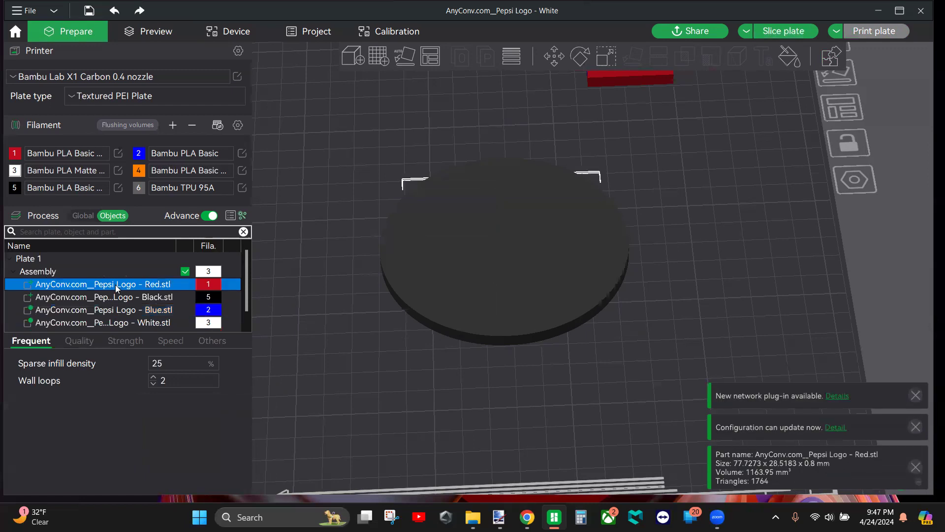
{"action": "right_click", "coordinate": [115, 285]}
{"action": "left_click", "coordinate": [209, 392]}
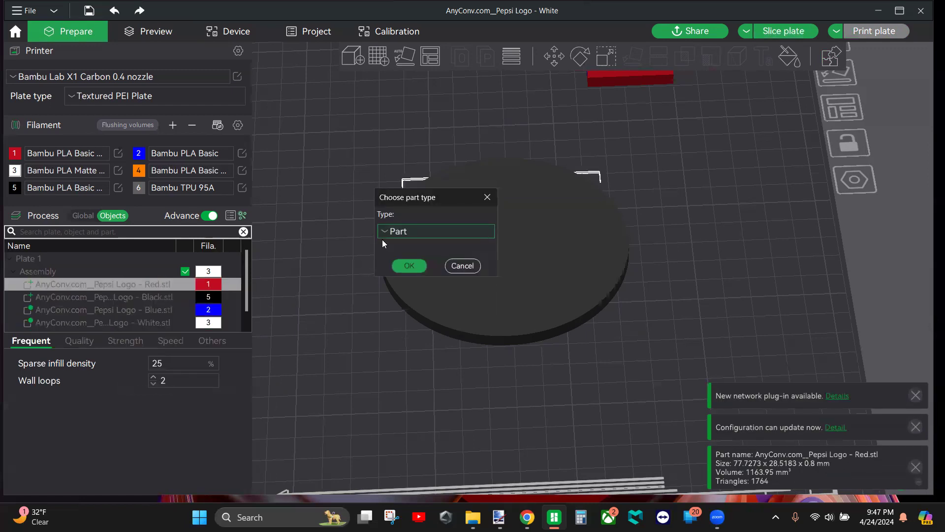
{"action": "left_click", "coordinate": [388, 232]}
{"action": "left_click", "coordinate": [407, 277]}
{"action": "left_click", "coordinate": [410, 267]}
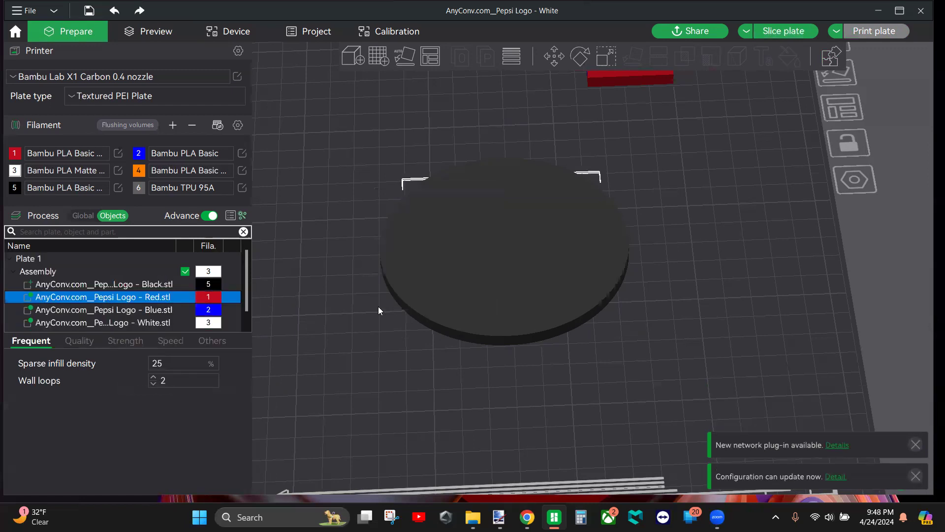
- Slice the plate with the modifier parts and inspect the coloured layers and PEPSI lettering from the first layer upwards
{"action": "left_click", "coordinate": [781, 30]}
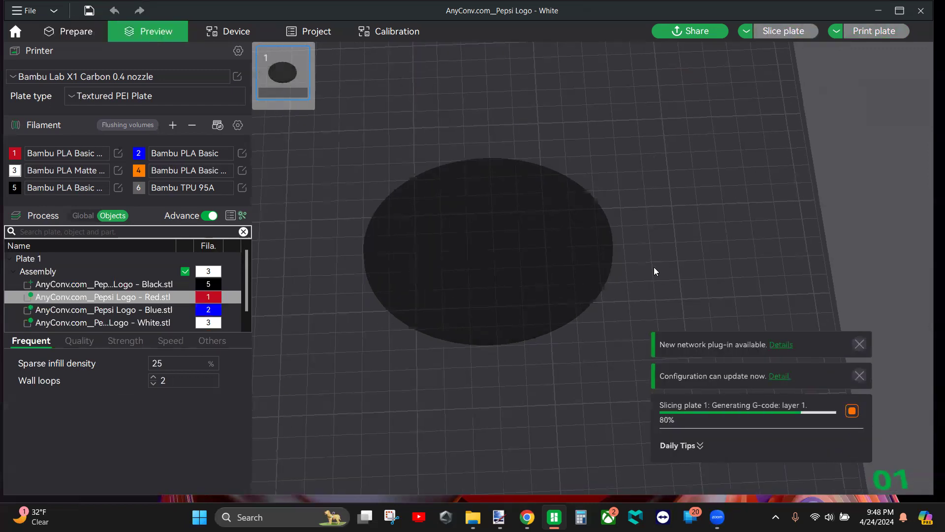
{"action": "left_click_drag", "start_coordinate": [653, 275], "coordinate": [651, 284]}
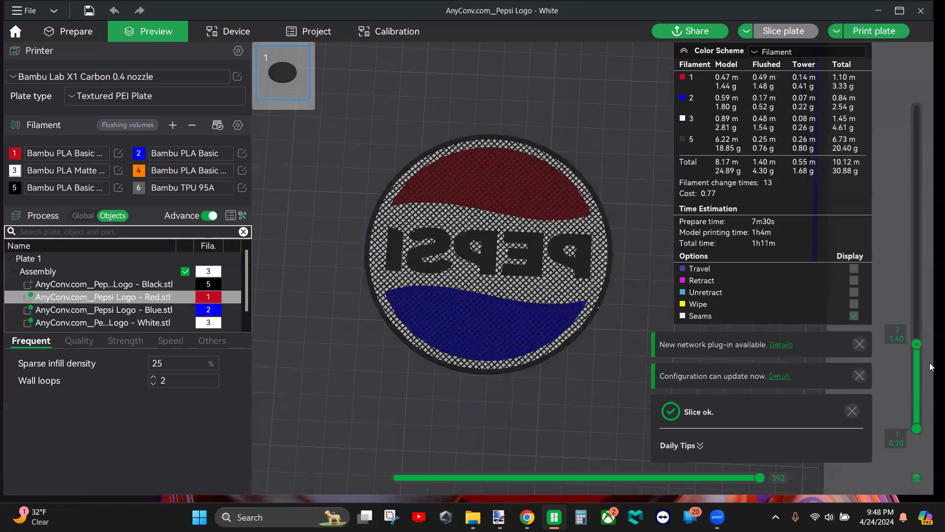
{"action": "left_click_drag", "start_coordinate": [914, 345], "coordinate": [909, 426]}
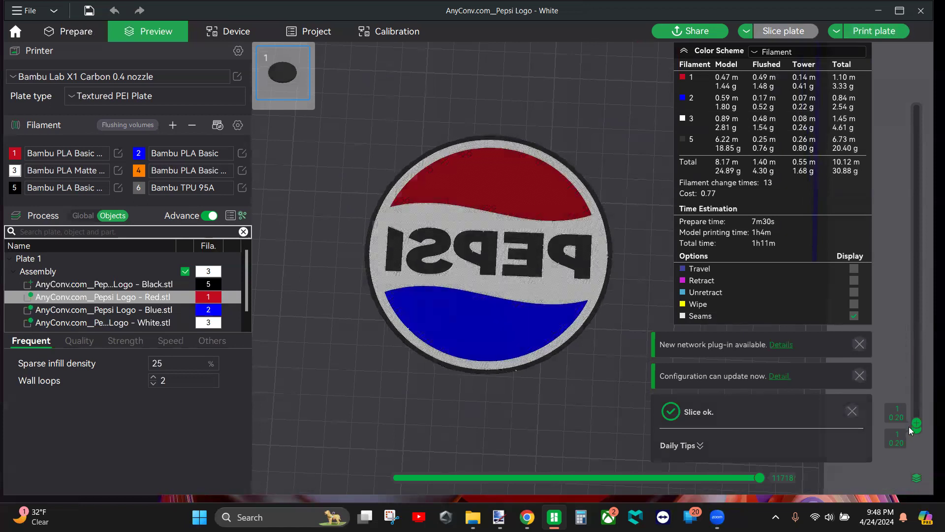
{"action": "scroll", "coordinate": [566, 283], "scroll_direction": "up", "scroll_amount": 10}
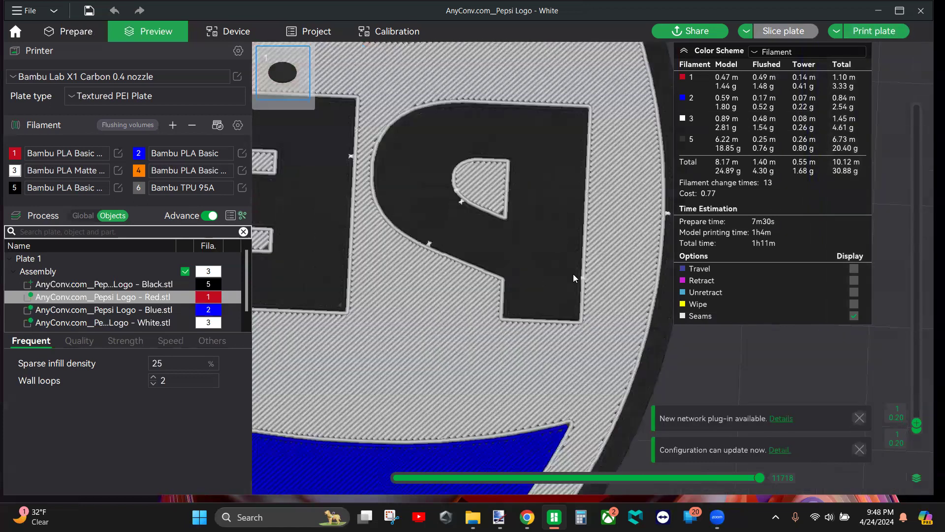
{"action": "scroll", "coordinate": [574, 275], "scroll_direction": "down", "scroll_amount": 10}
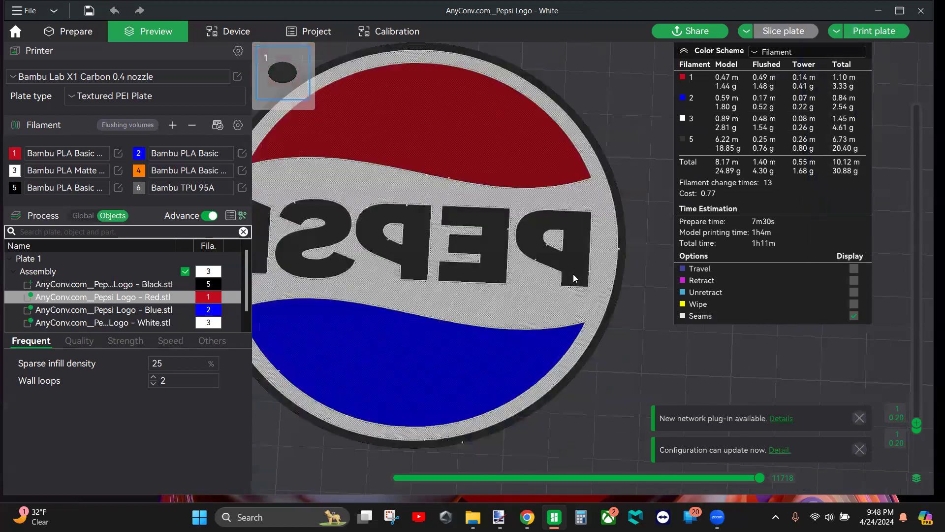
{"action": "left_click_drag", "start_coordinate": [916, 422], "coordinate": [916, 116]}
{"action": "left_click_drag", "start_coordinate": [918, 148], "coordinate": [918, 306]}
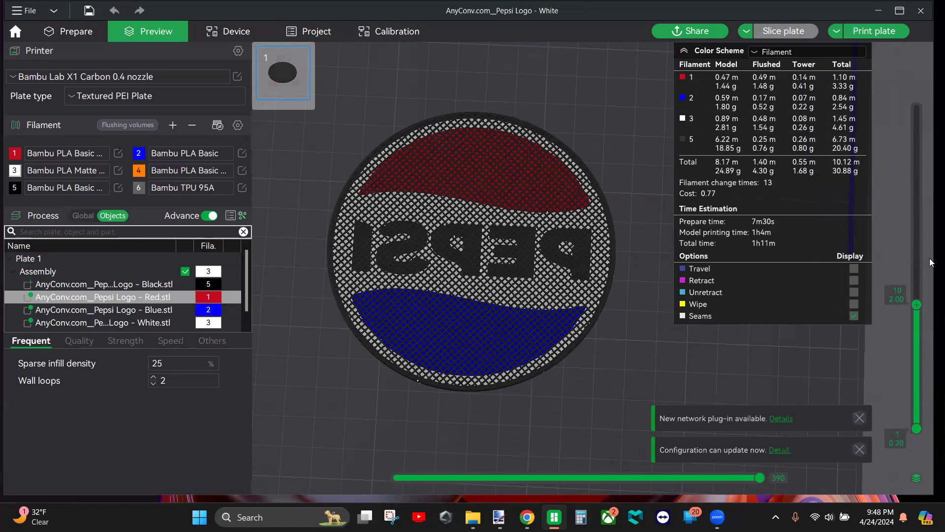
{"action": "left_click_drag", "start_coordinate": [921, 309], "coordinate": [900, 116]}
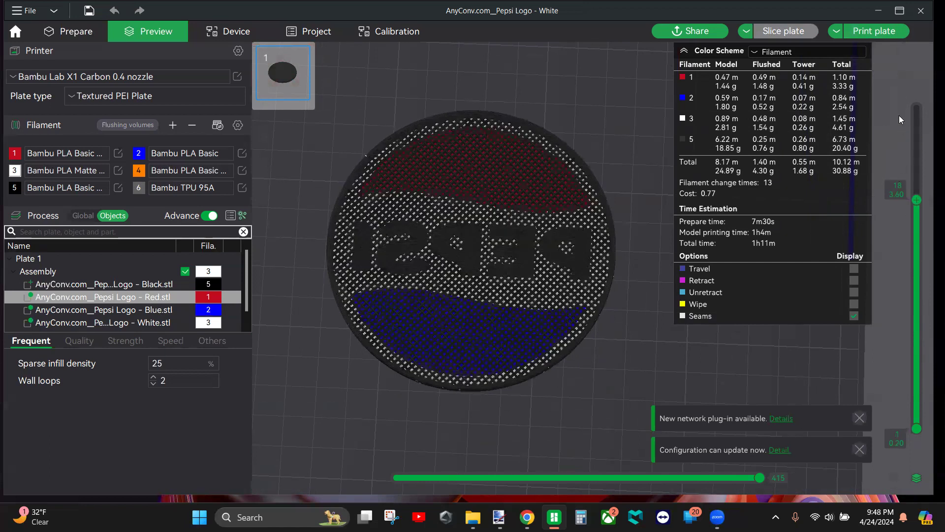
- Set the initial layer line width to 0.4 mm in the global Etsy Coasters process settings
{"action": "left_click", "coordinate": [83, 215]}
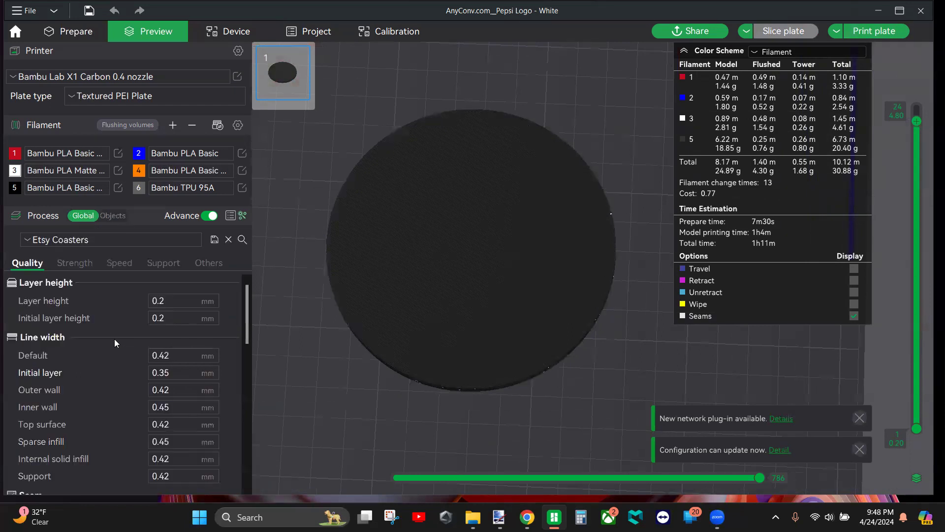
{"action": "scroll", "coordinate": [114, 343], "scroll_direction": "down", "scroll_amount": 1}
{"action": "scroll", "coordinate": [115, 356], "scroll_direction": "down", "scroll_amount": 3}
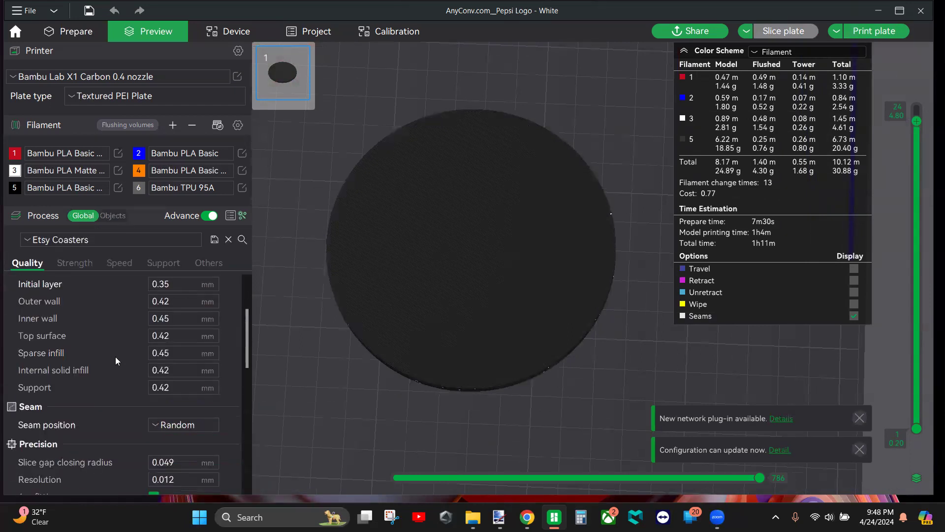
{"action": "scroll", "coordinate": [100, 396], "scroll_direction": "up", "scroll_amount": 4}
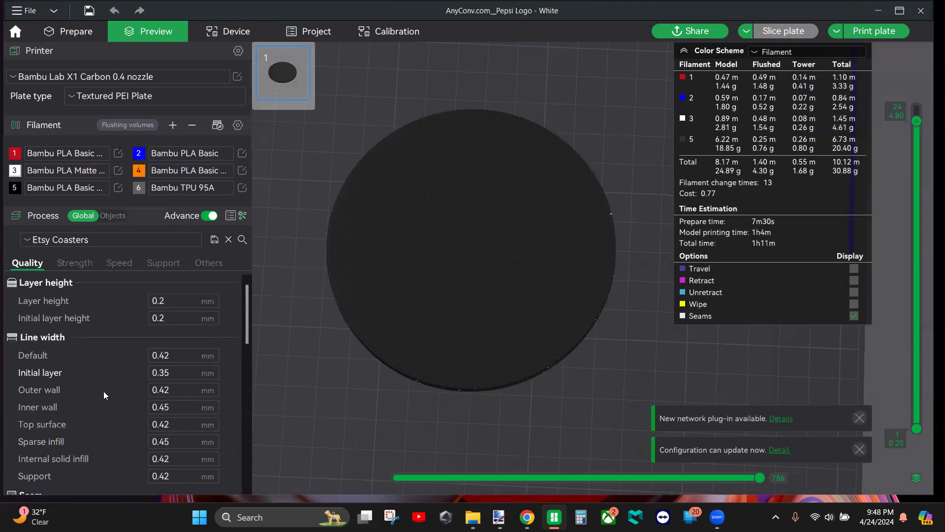
{"action": "left_click", "coordinate": [165, 372]}
{"action": "type", "text": "5"}
{"action": "key", "text": "BackSpace"}
{"action": "type", "text": "4"}
{"action": "left_click", "coordinate": [226, 370]}
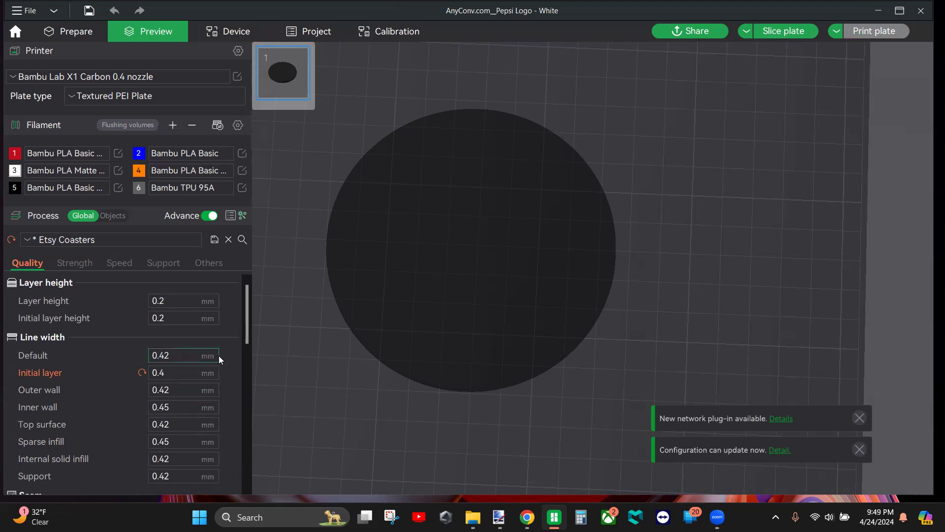
- Set the seam position to Aligned in the global quality settings
{"action": "scroll", "coordinate": [233, 353], "scroll_direction": "down", "scroll_amount": 4}
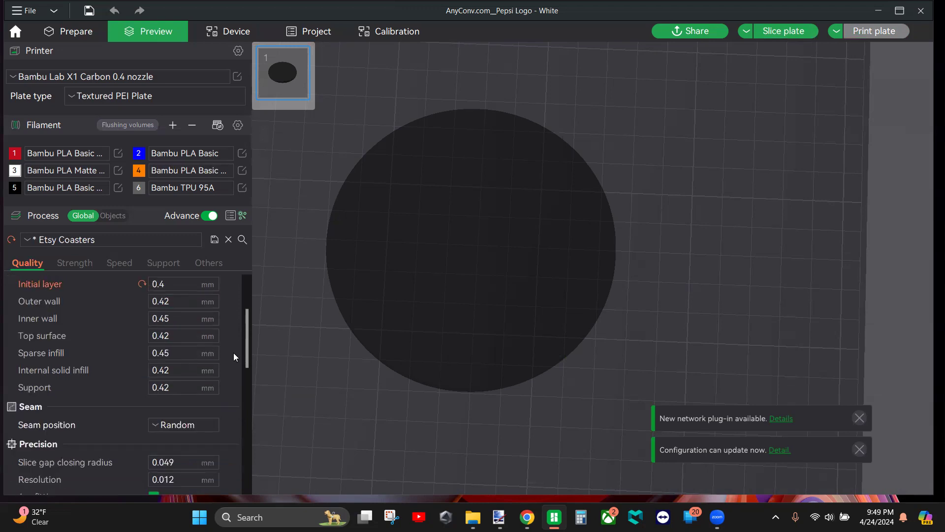
{"action": "left_click", "coordinate": [159, 395]}
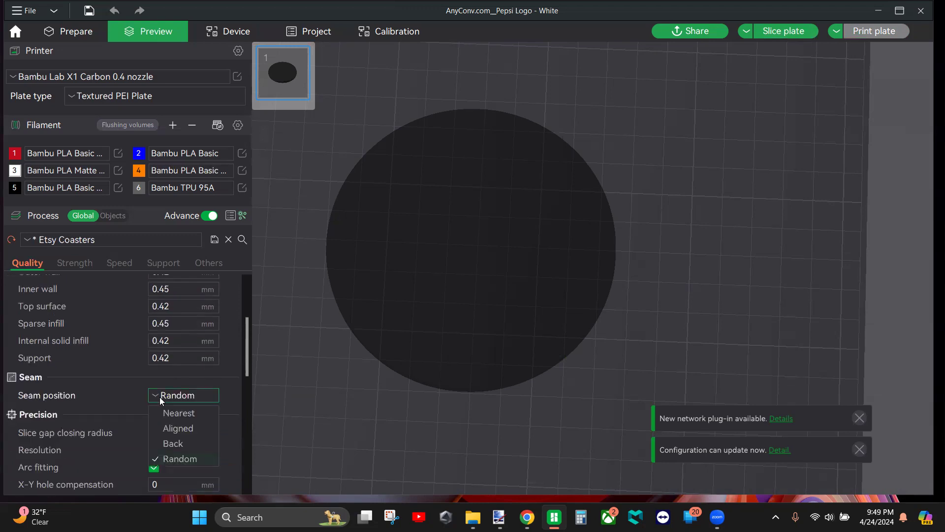
{"action": "left_click", "coordinate": [197, 427]}
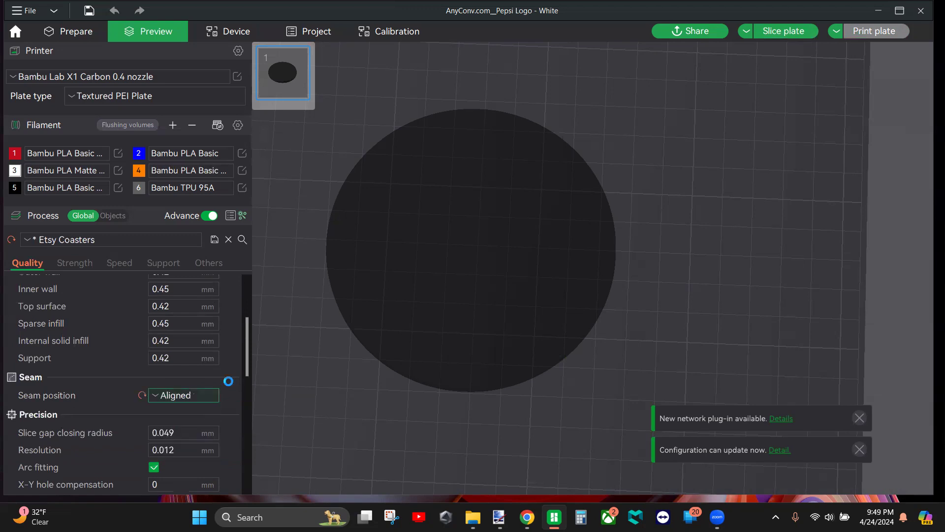
- Select Arachne as the wall generator in the global quality settings
{"action": "scroll", "coordinate": [228, 382], "scroll_direction": "down", "scroll_amount": 2}
{"action": "scroll", "coordinate": [228, 385], "scroll_direction": "down", "scroll_amount": 2}
{"action": "scroll", "coordinate": [229, 385], "scroll_direction": "down", "scroll_amount": 1}
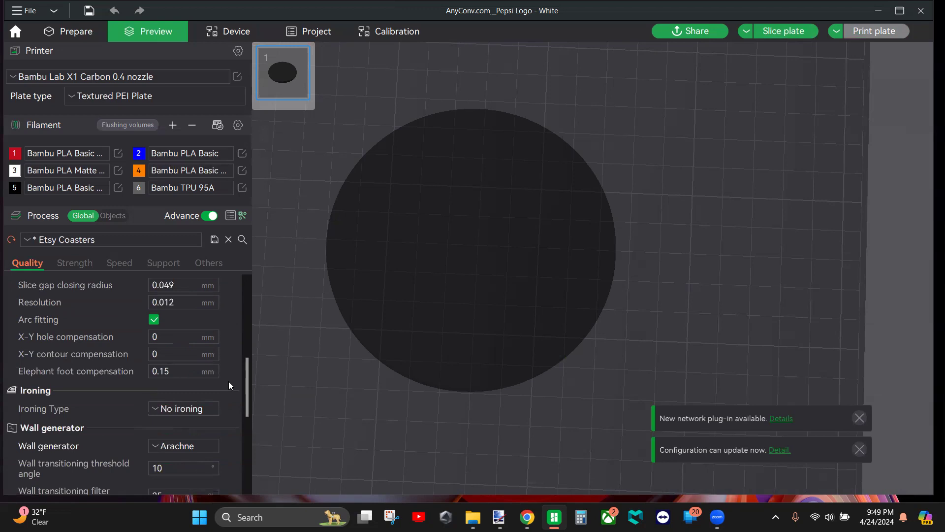
{"action": "scroll", "coordinate": [229, 381], "scroll_direction": "up", "scroll_amount": 1}
{"action": "scroll", "coordinate": [228, 346], "scroll_direction": "down", "scroll_amount": 3}
{"action": "scroll", "coordinate": [229, 349], "scroll_direction": "down", "scroll_amount": 3}
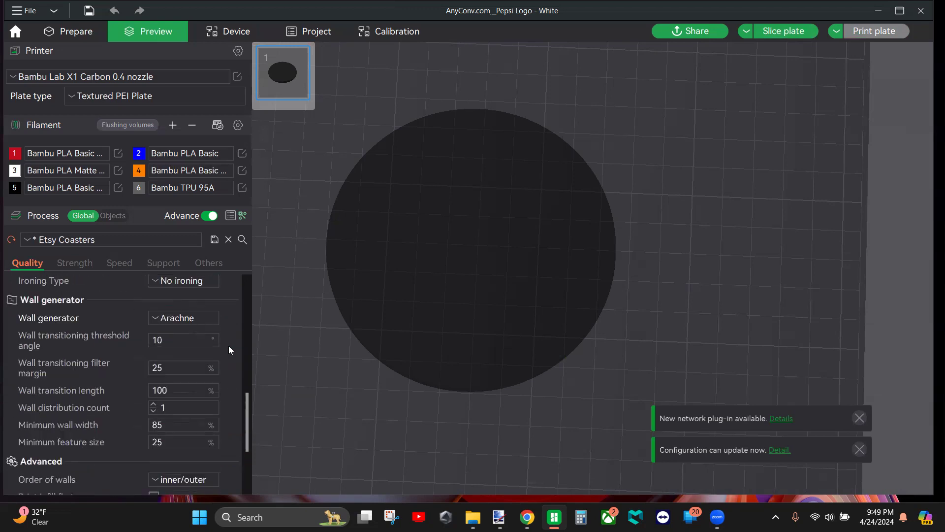
{"action": "scroll", "coordinate": [227, 345], "scroll_direction": "up", "scroll_amount": 2}
{"action": "scroll", "coordinate": [225, 351], "scroll_direction": "down", "scroll_amount": 2}
{"action": "left_click", "coordinate": [158, 295]}
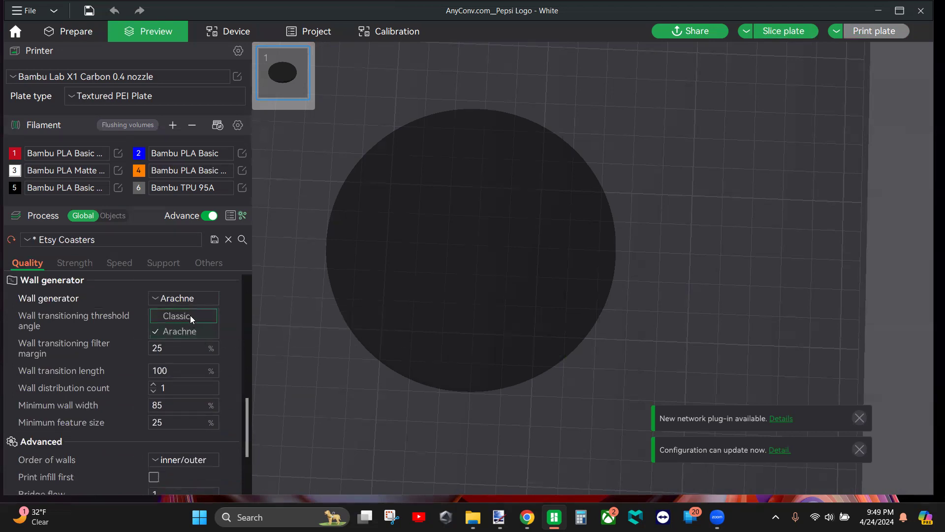
{"action": "left_click", "coordinate": [199, 332]}
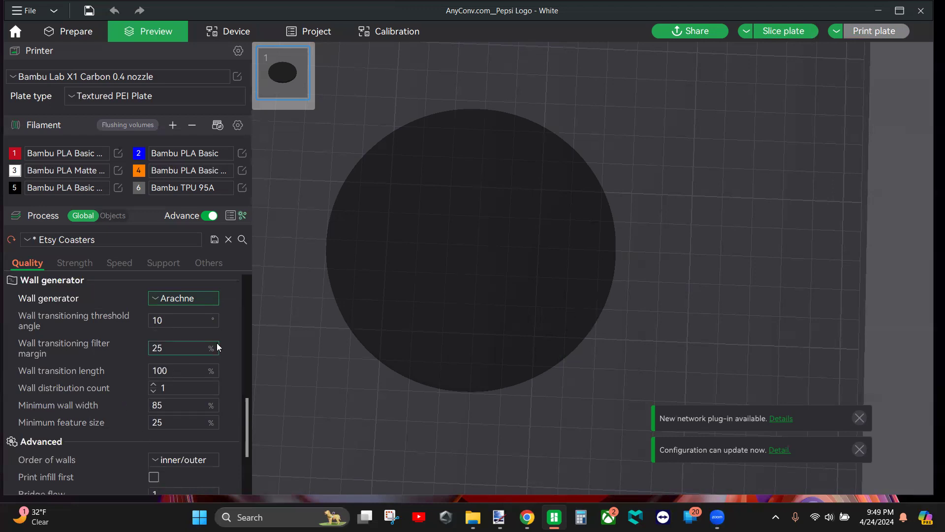
- Re-enter 85% as the minimum wall width for the Arachne wall generator
{"action": "scroll", "coordinate": [228, 342], "scroll_direction": "down", "scroll_amount": 1}
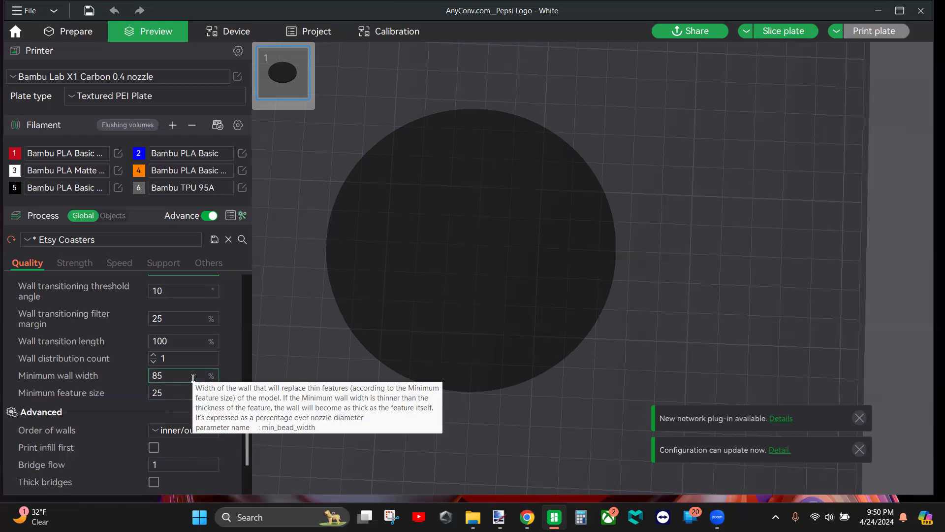
{"action": "left_click", "coordinate": [167, 376]}
{"action": "left_click_drag", "start_coordinate": [163, 376], "coordinate": [159, 375]}
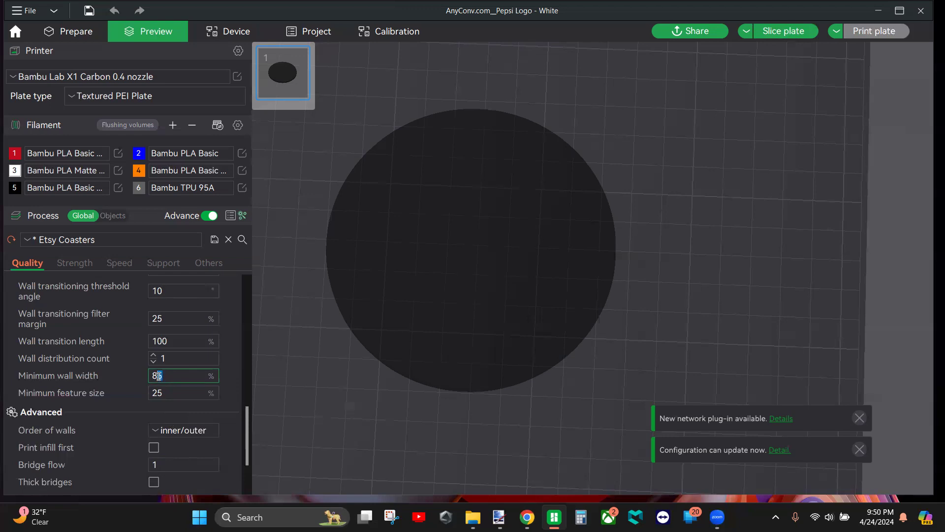
{"action": "key", "text": "BackSpace"}
{"action": "left_click", "coordinate": [164, 320]}
{"action": "scroll", "coordinate": [222, 326], "scroll_direction": "down", "scroll_amount": 2}
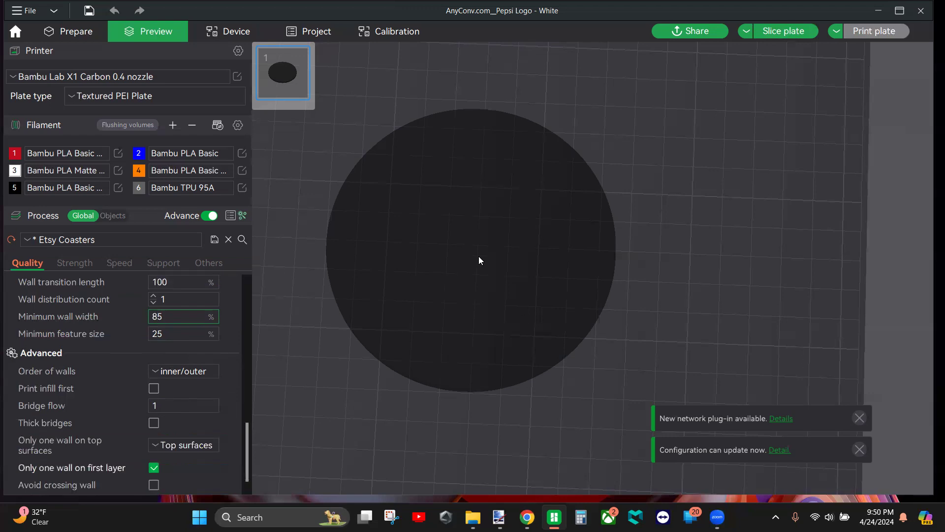
- Examine the advanced wall settings, including the choices for using only one wall on top surfaces
{"action": "mouse_move", "coordinate": [472, 457]}
{"action": "right_mouse_down"}
{"action": "mouse_move", "coordinate": [473, 438]}
{"action": "mouse_move", "coordinate": [473, 447]}
{"action": "right_mouse_up"}
{"action": "mouse_move", "coordinate": [474, 414]}
{"action": "left_mouse_down"}
{"action": "mouse_move", "coordinate": [473, 384]}
{"action": "mouse_move", "coordinate": [481, 418]}
{"action": "left_mouse_up"}
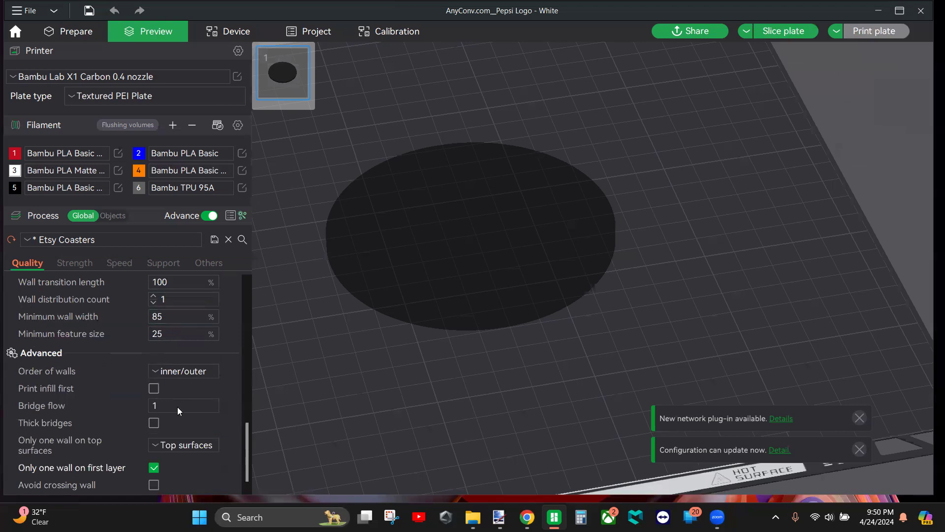
{"action": "scroll", "coordinate": [213, 372], "scroll_direction": "up", "scroll_amount": 3}
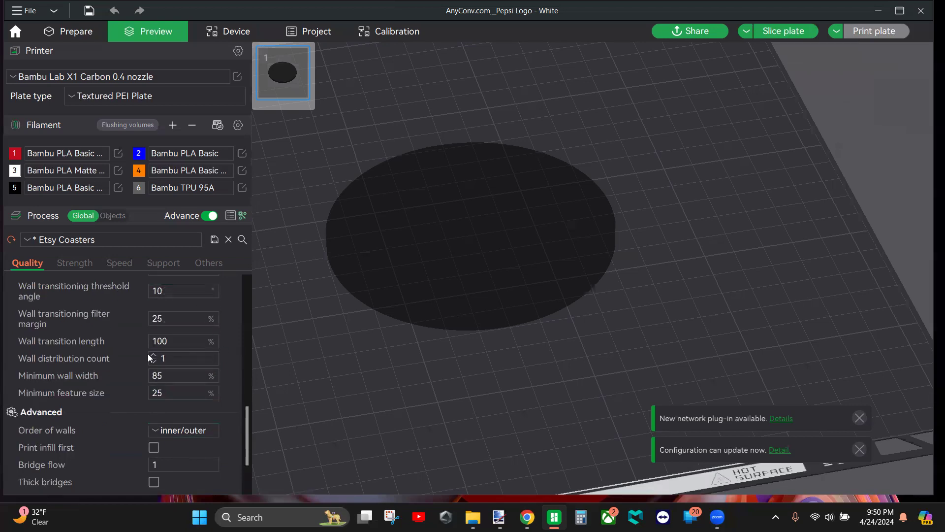
{"action": "scroll", "coordinate": [237, 358], "scroll_direction": "down", "scroll_amount": 3}
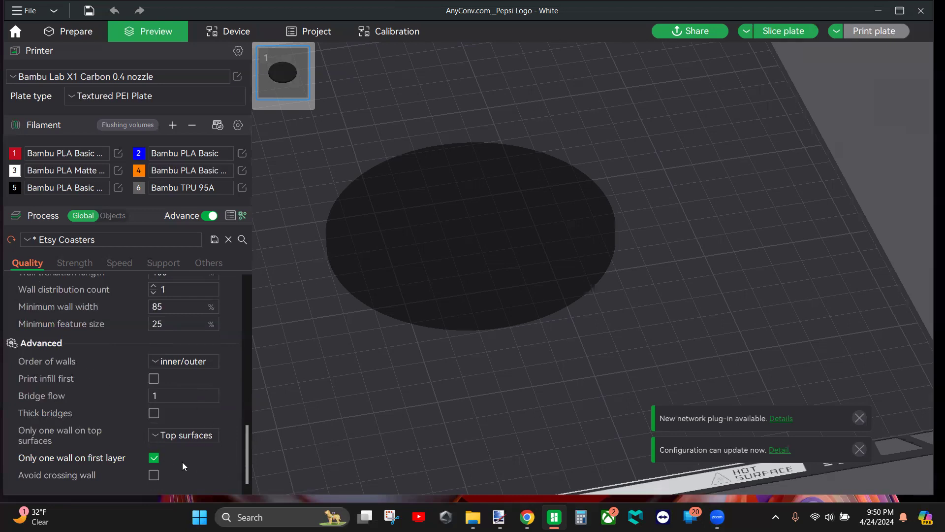
{"action": "left_click", "coordinate": [151, 436]}
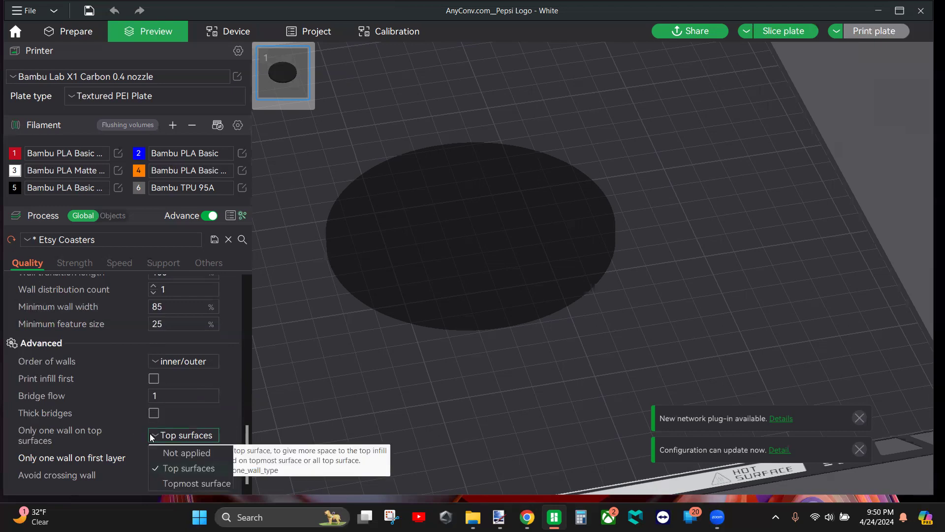
{"action": "left_click", "coordinate": [116, 435]}
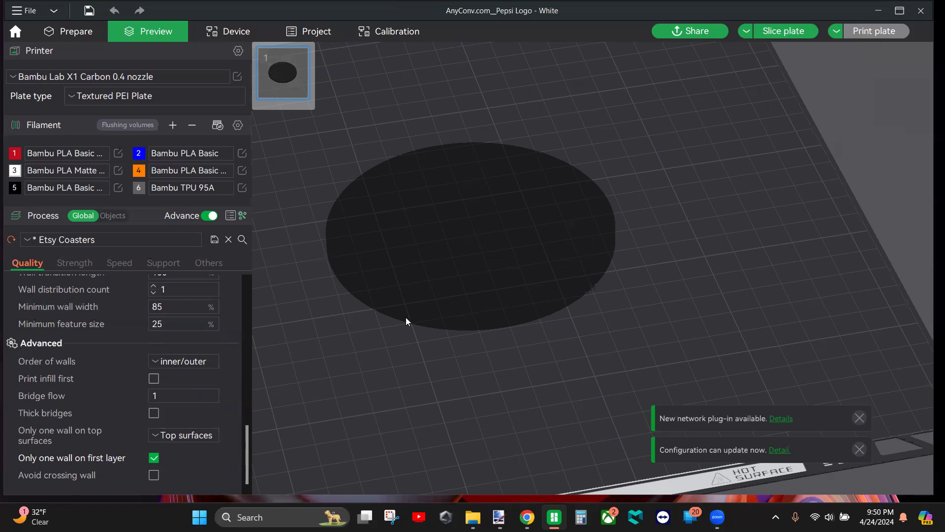
{"action": "scroll", "coordinate": [212, 376], "scroll_direction": "up", "scroll_amount": 1}
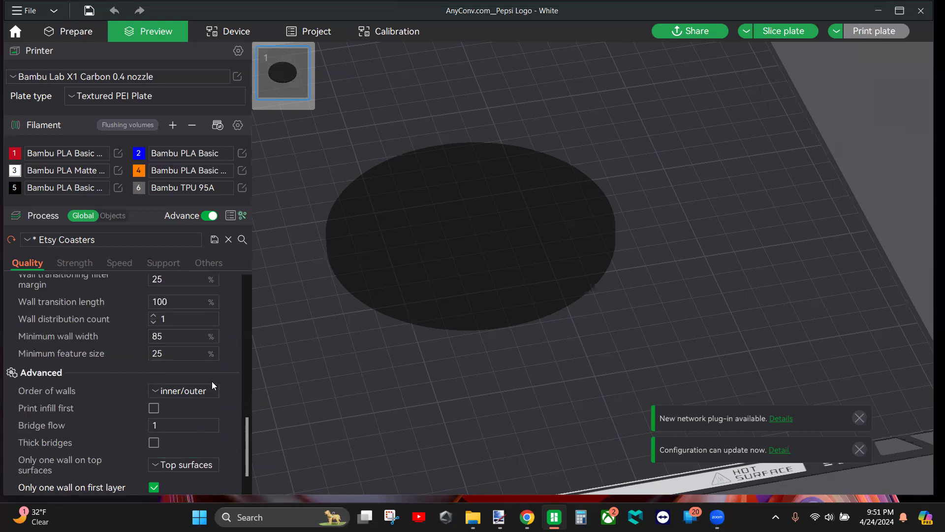
{"action": "scroll", "coordinate": [211, 385], "scroll_direction": "down", "scroll_amount": 1}
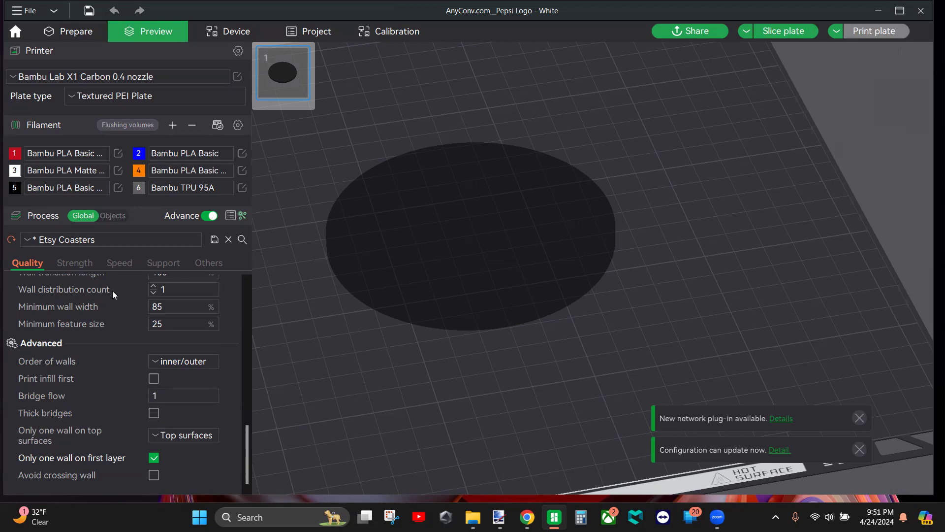
- Set the sparse infill pattern to Gyroid in the global strength settings
{"action": "left_click", "coordinate": [90, 265]}
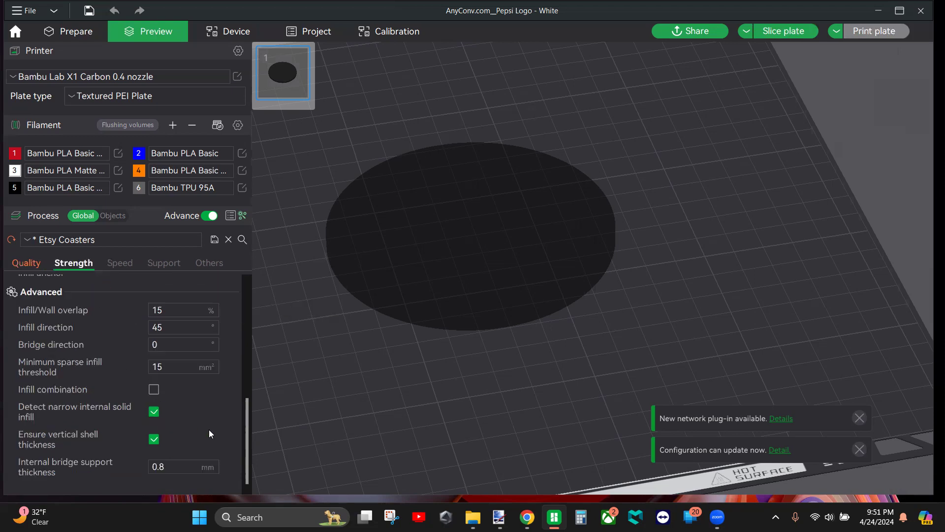
{"action": "scroll", "coordinate": [209, 430], "scroll_direction": "up", "scroll_amount": 6}
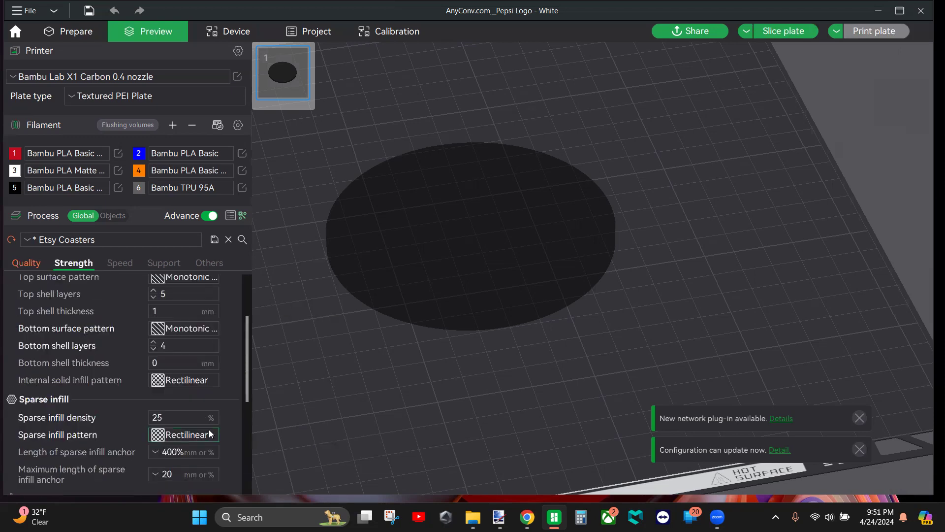
{"action": "scroll", "coordinate": [210, 434], "scroll_direction": "up", "scroll_amount": 3}
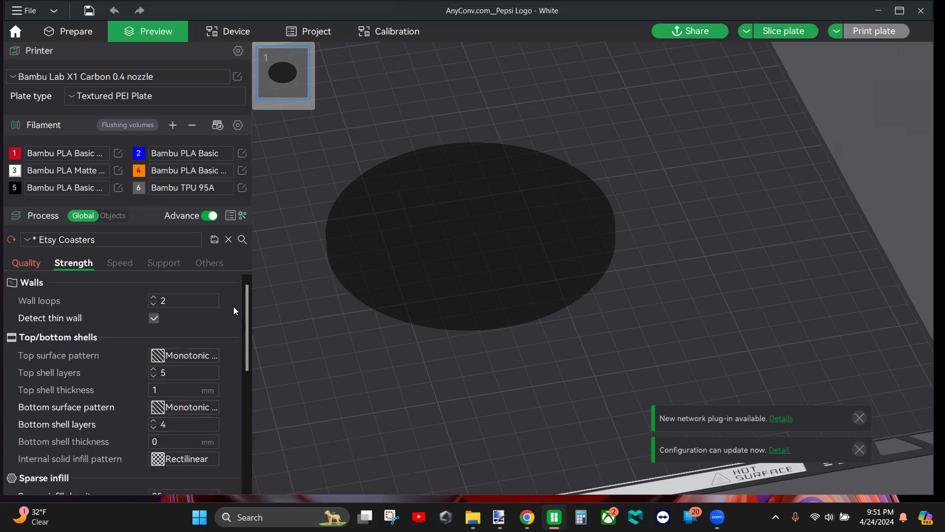
{"action": "scroll", "coordinate": [235, 310], "scroll_direction": "down", "scroll_amount": 1}
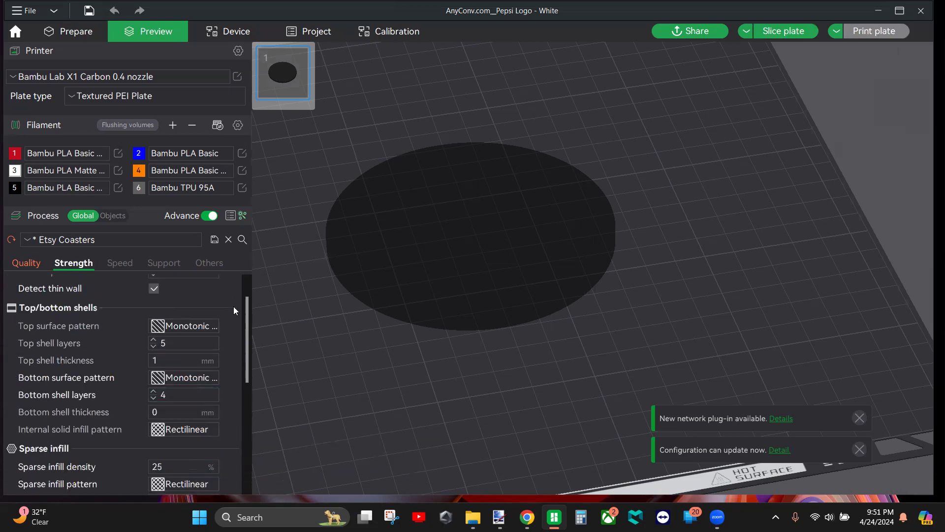
{"action": "scroll", "coordinate": [233, 306], "scroll_direction": "down", "scroll_amount": 1}
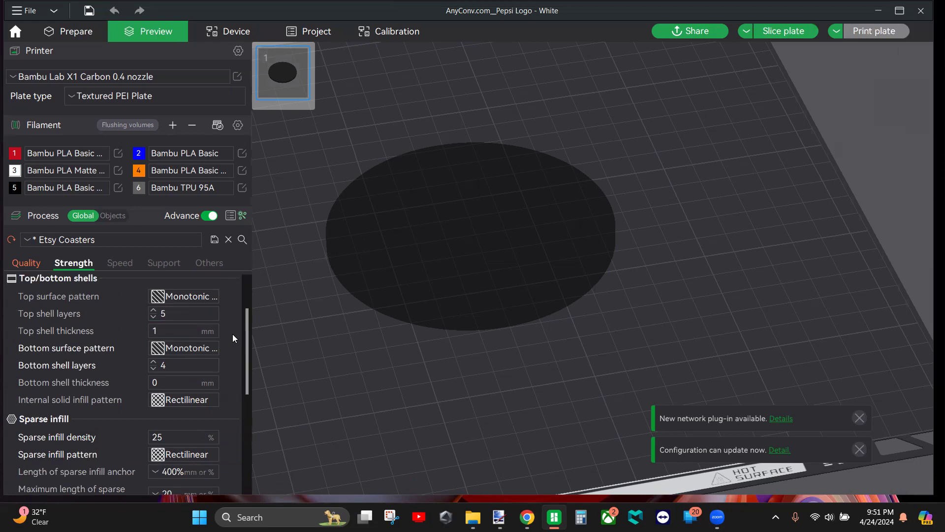
{"action": "scroll", "coordinate": [232, 338], "scroll_direction": "down", "scroll_amount": 1}
{"action": "scroll", "coordinate": [232, 334], "scroll_direction": "down", "scroll_amount": 1}
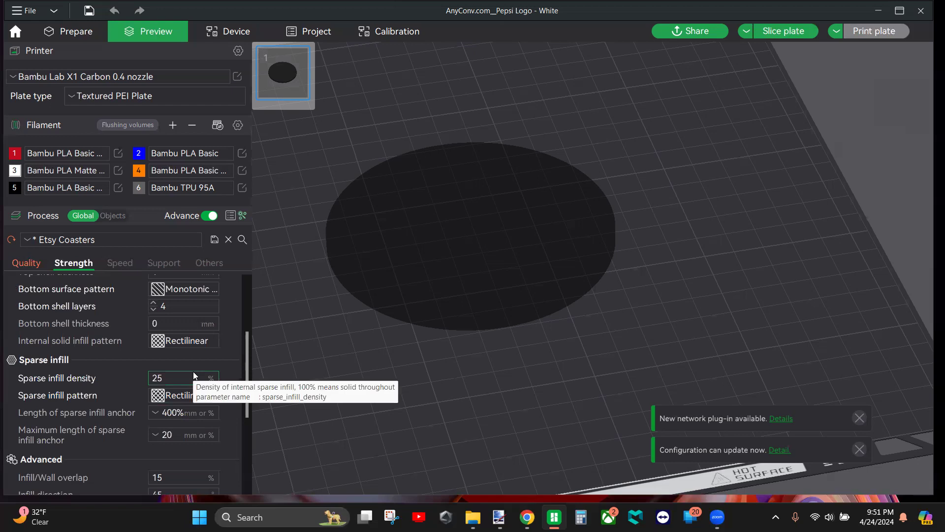
{"action": "left_click", "coordinate": [177, 395]}
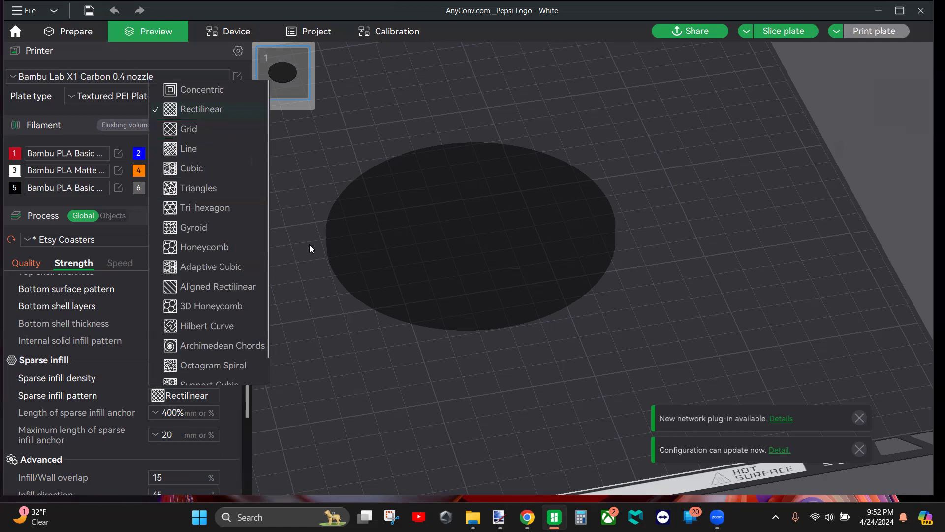
{"action": "left_click", "coordinate": [241, 229]}
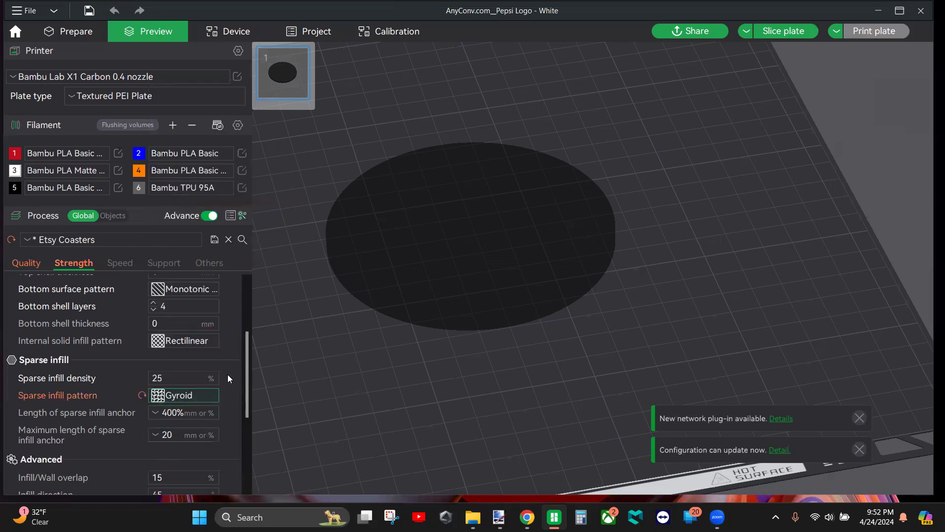
- Set the initial layer infill speed to 75 mm/s in the global speed settings
{"action": "scroll", "coordinate": [228, 378], "scroll_direction": "down", "scroll_amount": 4}
{"action": "scroll", "coordinate": [228, 378], "scroll_direction": "up", "scroll_amount": 2}
{"action": "scroll", "coordinate": [228, 374], "scroll_direction": "up", "scroll_amount": 3}
{"action": "scroll", "coordinate": [166, 279], "scroll_direction": "down", "scroll_amount": 4}
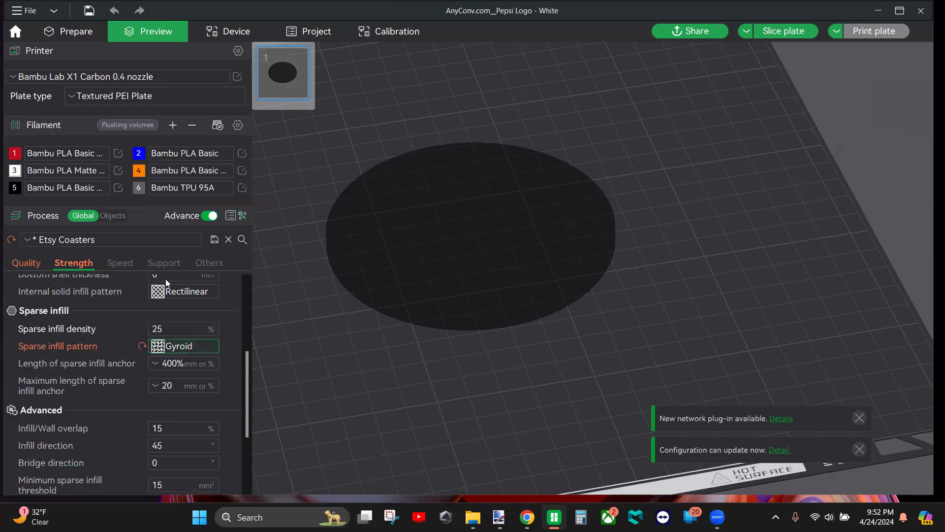
{"action": "left_click", "coordinate": [124, 263]}
{"action": "scroll", "coordinate": [210, 441], "scroll_direction": "up", "scroll_amount": 5}
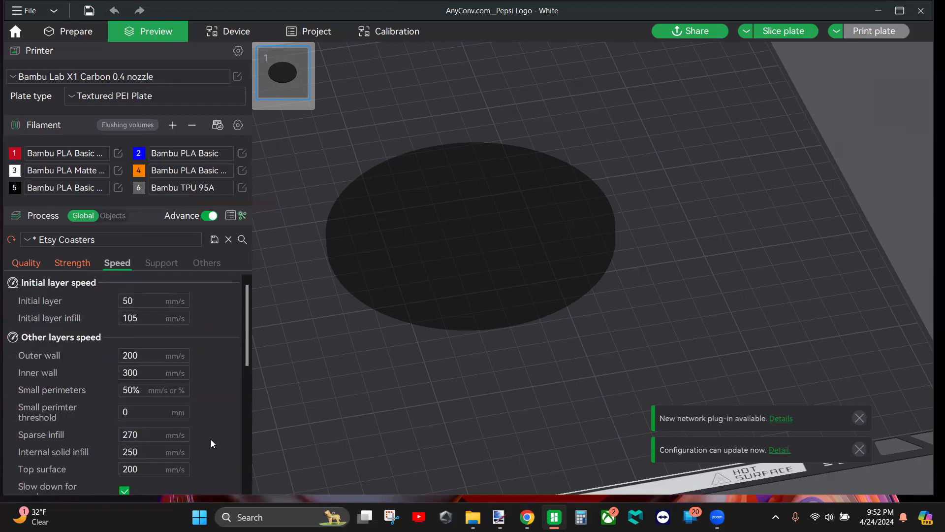
{"action": "left_click", "coordinate": [135, 317]}
{"action": "left_click", "coordinate": [203, 320]}
{"action": "scroll", "coordinate": [201, 334], "scroll_direction": "down", "scroll_amount": 1}
{"action": "scroll", "coordinate": [207, 343], "scroll_direction": "down", "scroll_amount": 3}
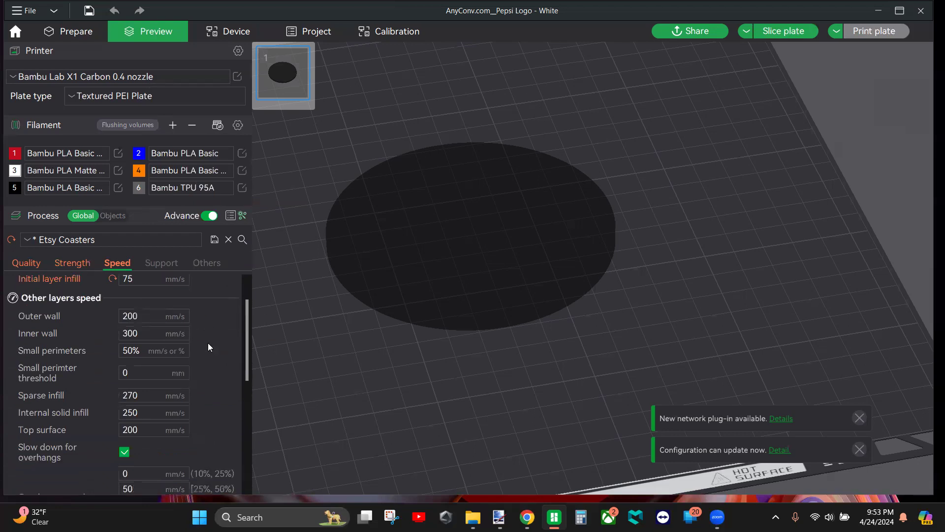
{"action": "scroll", "coordinate": [183, 287], "scroll_direction": "up", "scroll_amount": 2}
{"action": "scroll", "coordinate": [183, 288], "scroll_direction": "up", "scroll_amount": 1}
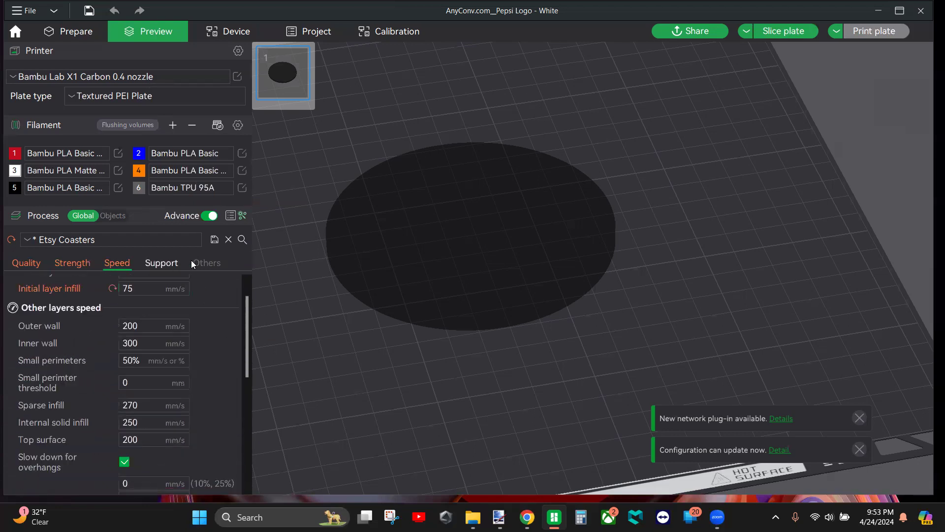
- Set the timelapse mode to Traditional in the special mode settings of the global process
{"action": "left_click", "coordinate": [161, 262]}
{"action": "left_click", "coordinate": [207, 262]}
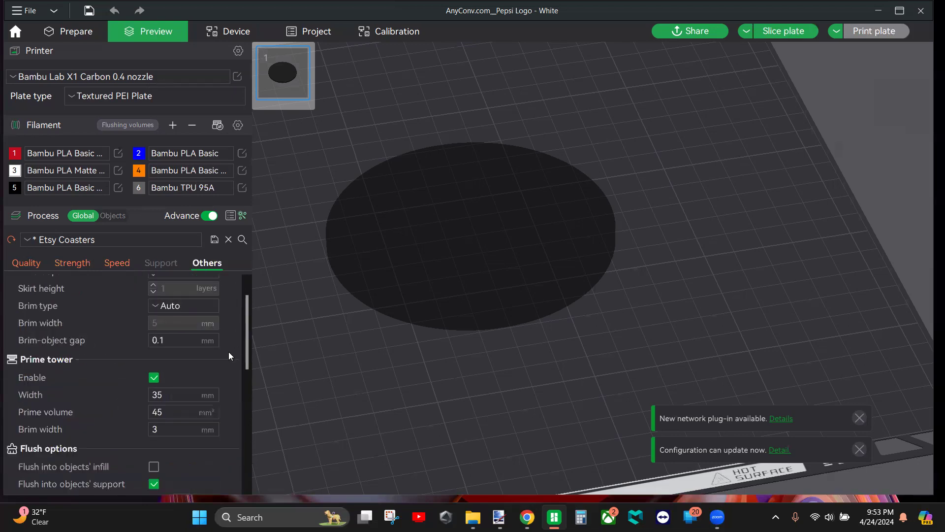
{"action": "scroll", "coordinate": [228, 351], "scroll_direction": "down", "scroll_amount": 3}
{"action": "scroll", "coordinate": [228, 351], "scroll_direction": "up", "scroll_amount": 4}
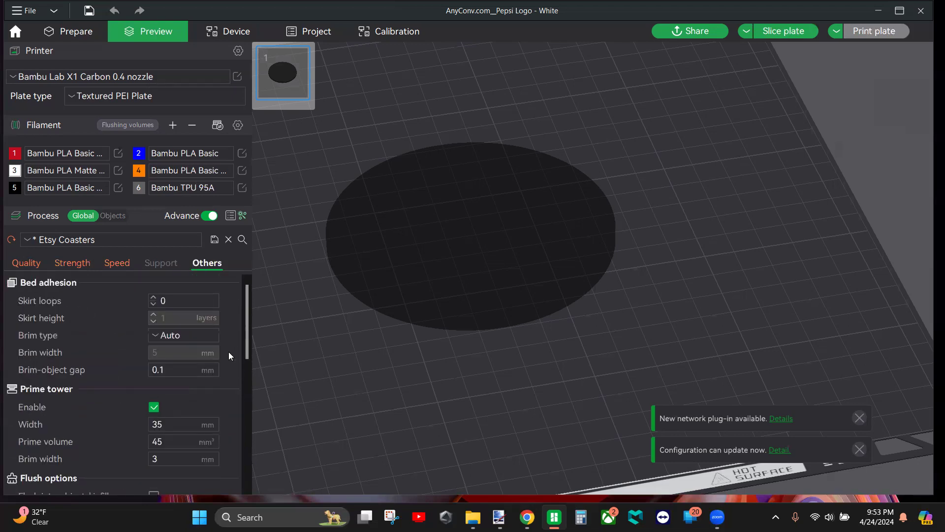
{"action": "scroll", "coordinate": [229, 352], "scroll_direction": "down", "scroll_amount": 4}
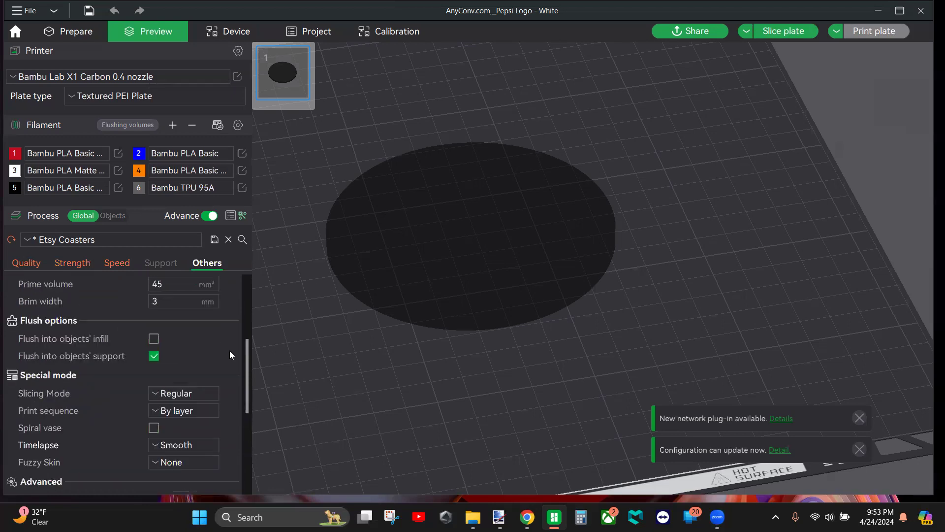
{"action": "scroll", "coordinate": [230, 355], "scroll_direction": "up", "scroll_amount": 3}
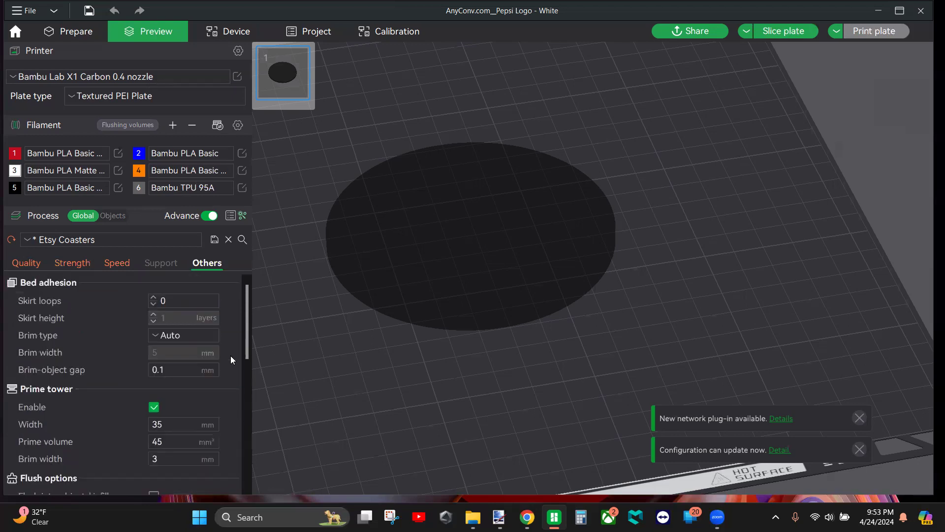
{"action": "scroll", "coordinate": [231, 355], "scroll_direction": "down", "scroll_amount": 2}
{"action": "scroll", "coordinate": [230, 356], "scroll_direction": "down", "scroll_amount": 2}
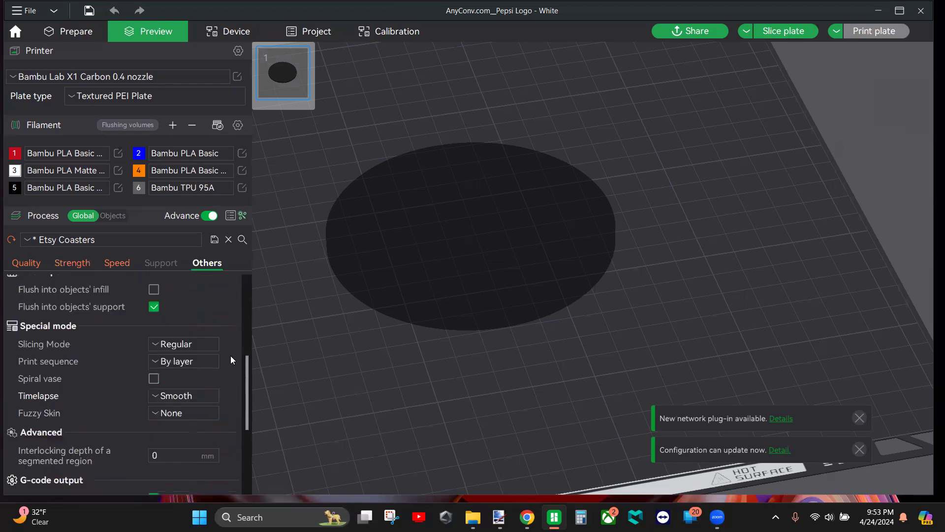
{"action": "scroll", "coordinate": [230, 356], "scroll_direction": "down", "scroll_amount": 1}
{"action": "left_click", "coordinate": [153, 367]}
{"action": "left_click", "coordinate": [175, 384]}
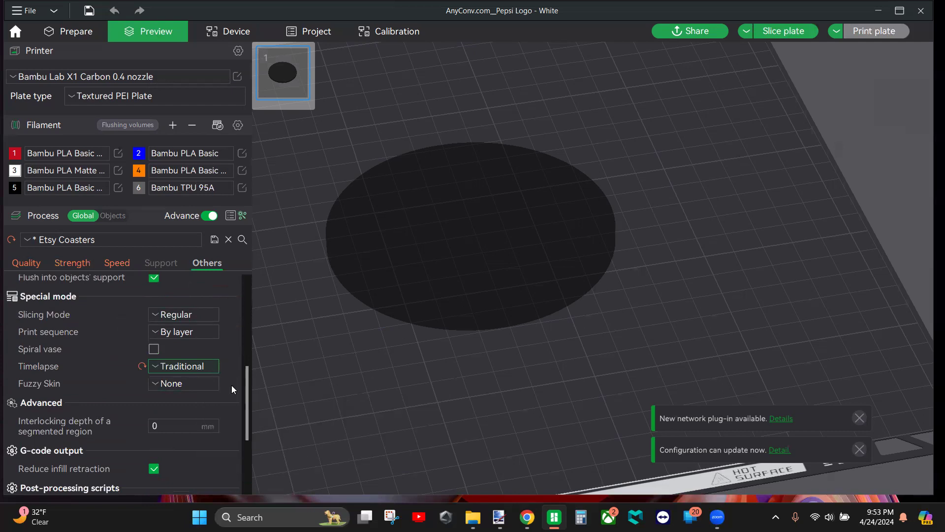
- Review the bed adhesion, prime tower, flush, special mode and G-code output settings of the global process
{"action": "scroll", "coordinate": [231, 385], "scroll_direction": "up", "scroll_amount": 3}
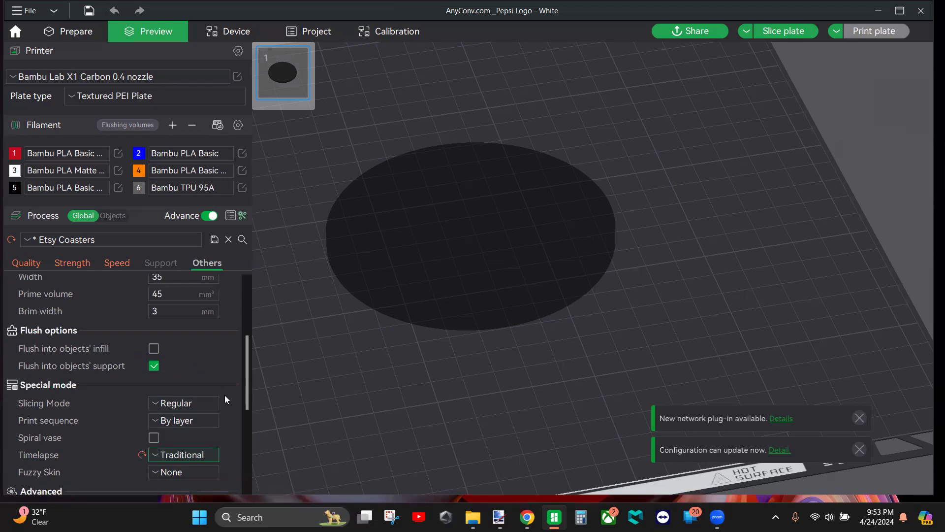
{"action": "scroll", "coordinate": [225, 394], "scroll_direction": "up", "scroll_amount": 5}
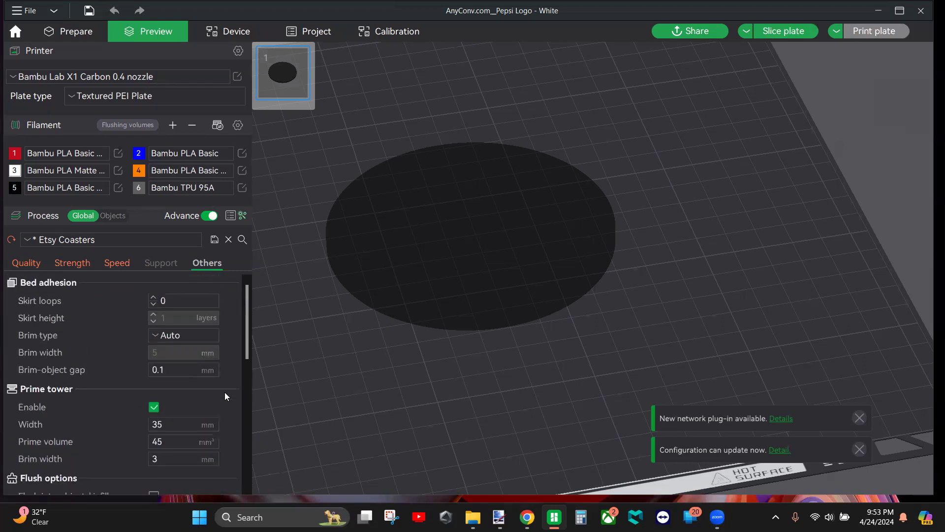
{"action": "scroll", "coordinate": [225, 396], "scroll_direction": "down", "scroll_amount": 4}
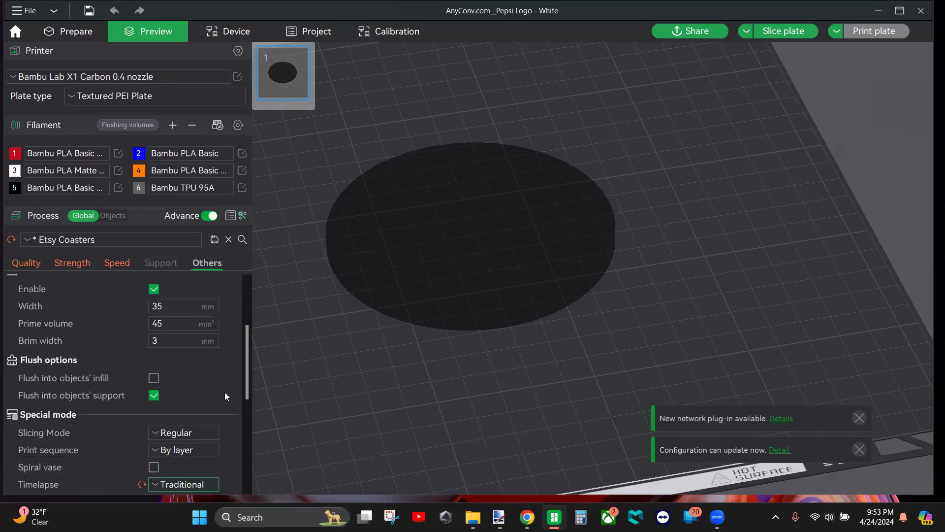
{"action": "scroll", "coordinate": [225, 392], "scroll_direction": "down", "scroll_amount": 4}
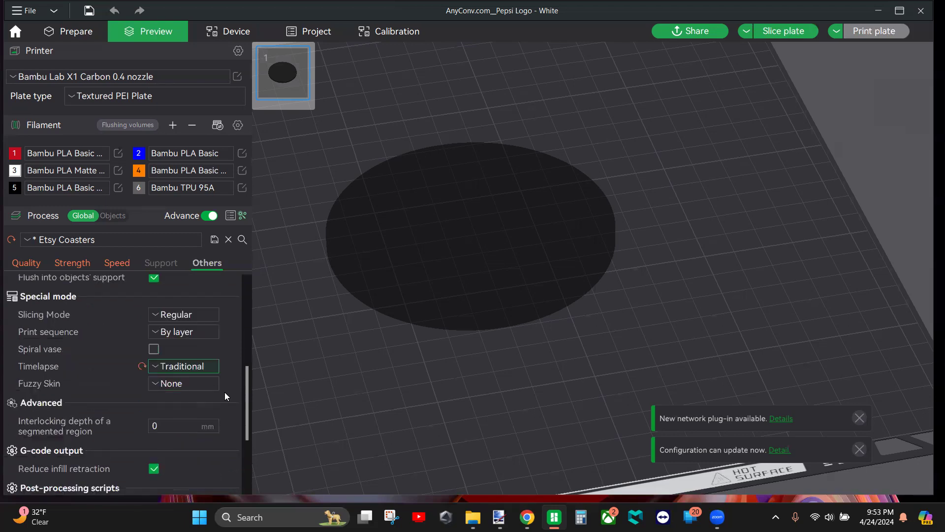
{"action": "scroll", "coordinate": [225, 392], "scroll_direction": "down", "scroll_amount": 4}
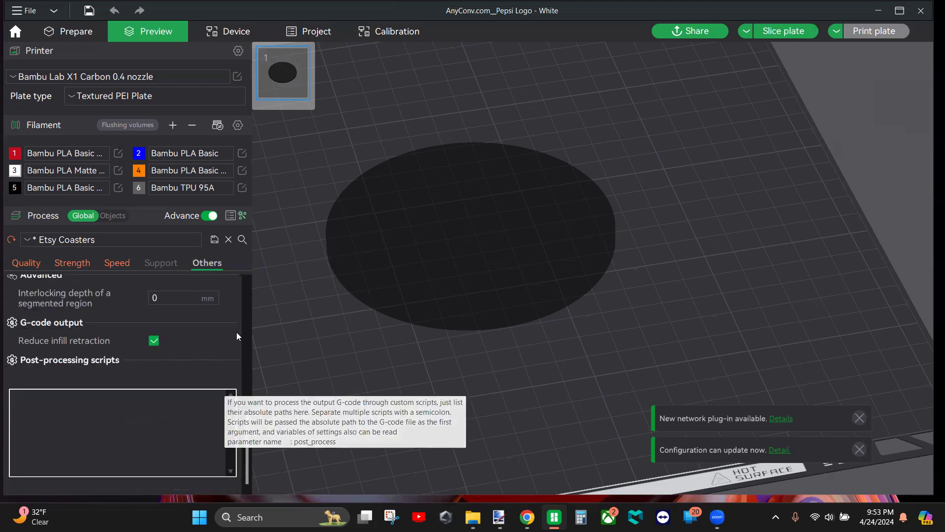
{"action": "scroll", "coordinate": [218, 360], "scroll_direction": "up", "scroll_amount": 10}
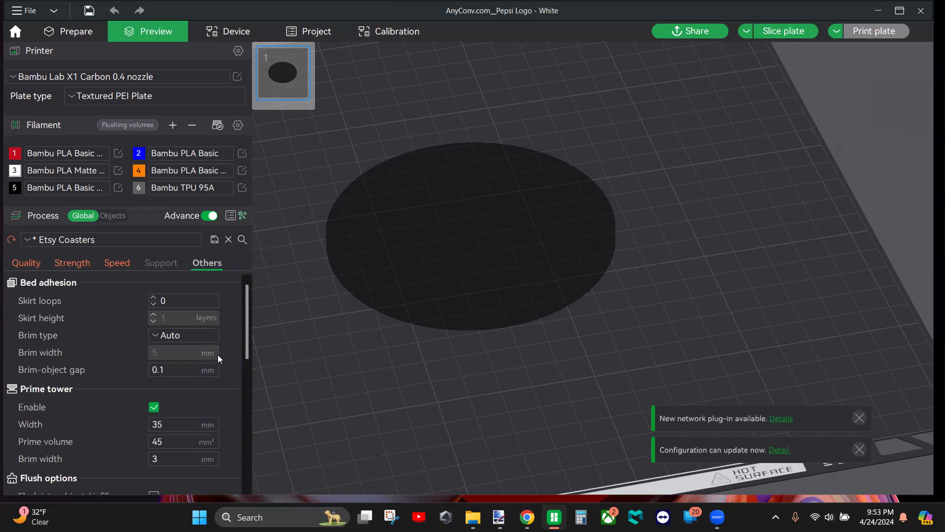
- Examine the basic and cooling settings of filament 1, then close its filament settings
{"action": "left_click", "coordinate": [118, 153]}
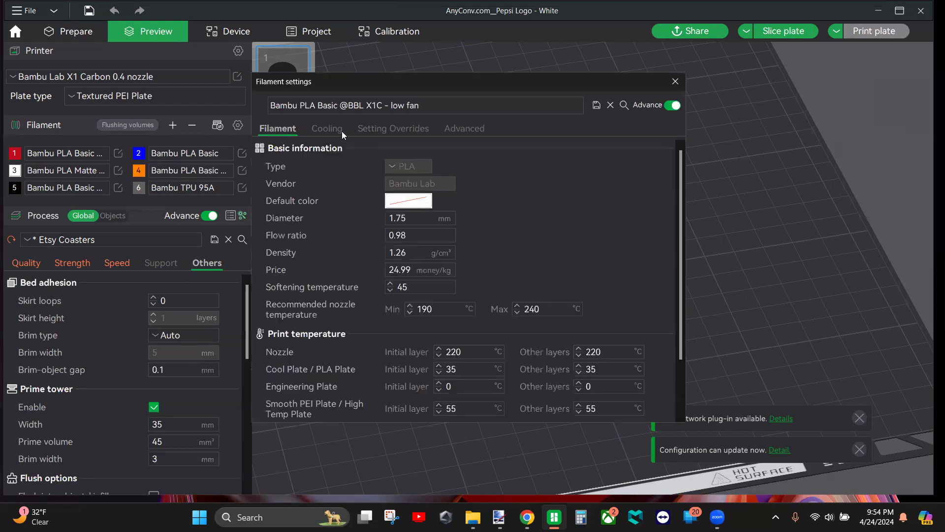
{"action": "left_click", "coordinate": [327, 129]}
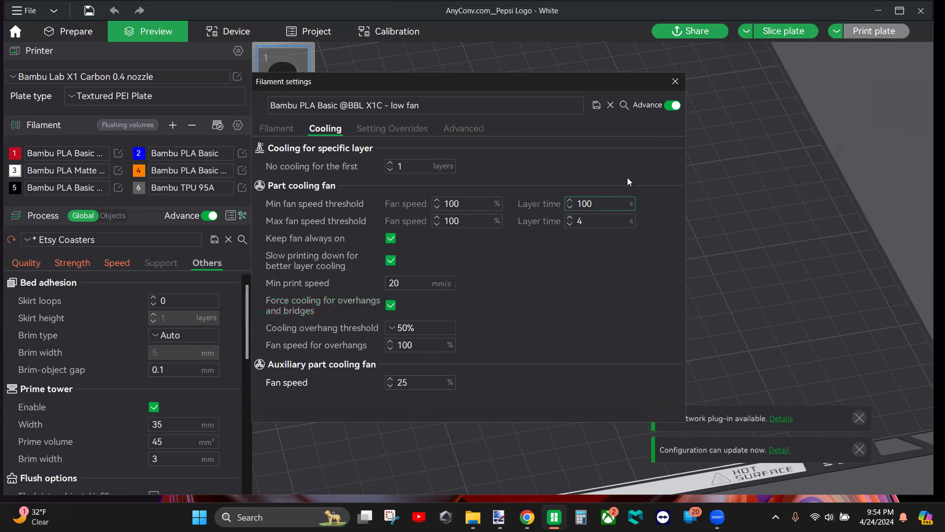
{"action": "left_click", "coordinate": [673, 82]}
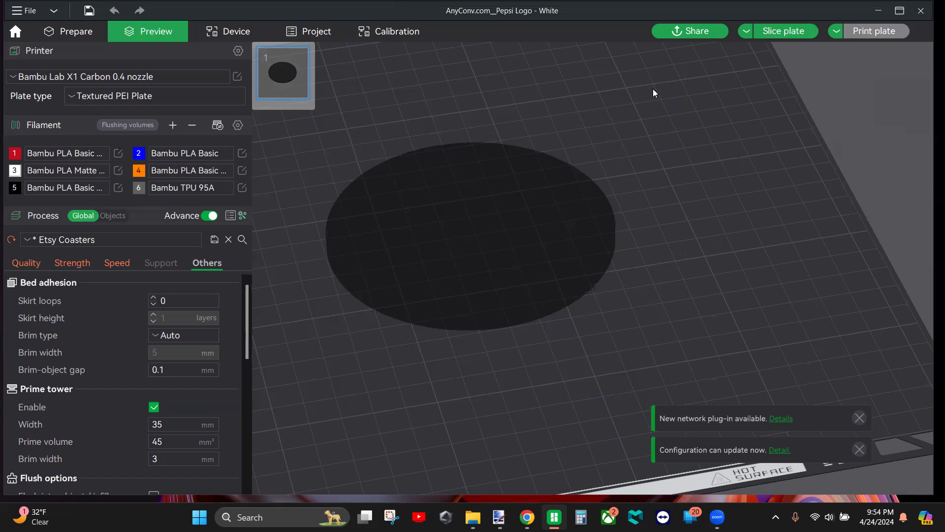
- Slice the plate with the Pepsi coaster using the current process settings
{"action": "scroll", "coordinate": [746, 289], "scroll_direction": "down", "scroll_amount": 2}
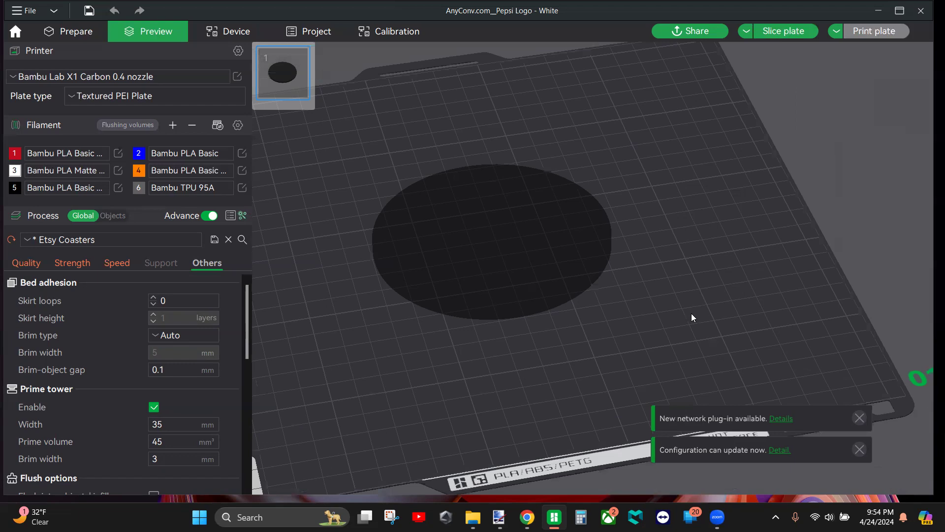
{"action": "scroll", "coordinate": [692, 326], "scroll_direction": "down", "scroll_amount": 2}
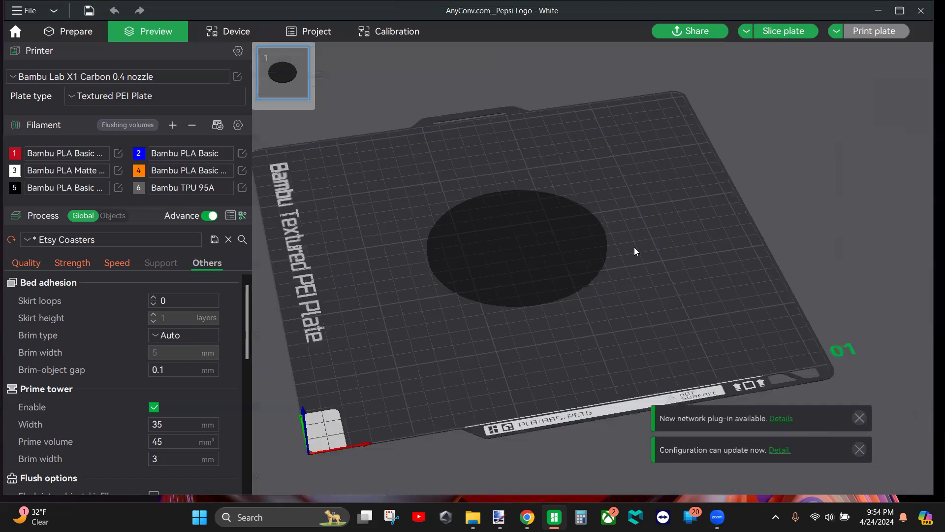
{"action": "scroll", "coordinate": [635, 247], "scroll_direction": "down", "scroll_amount": 1}
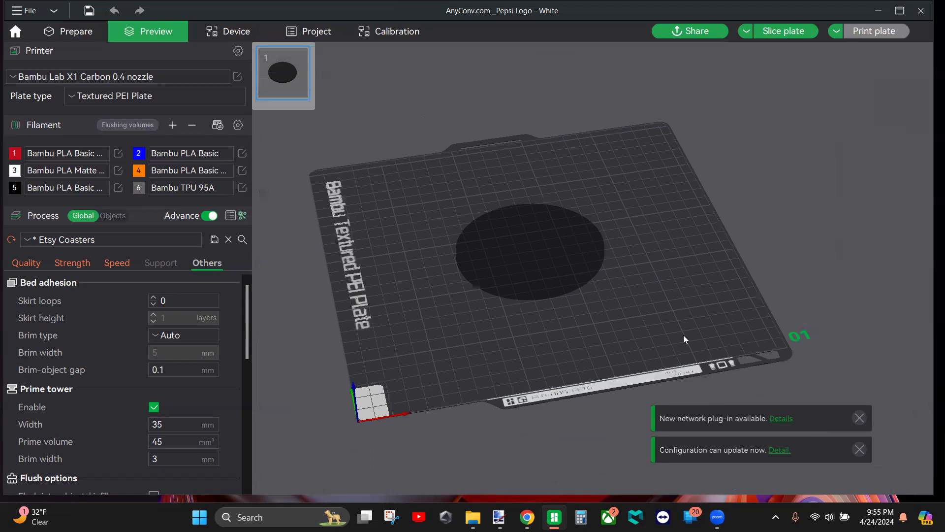
{"action": "left_click_drag", "start_coordinate": [602, 388], "coordinate": [616, 305]}
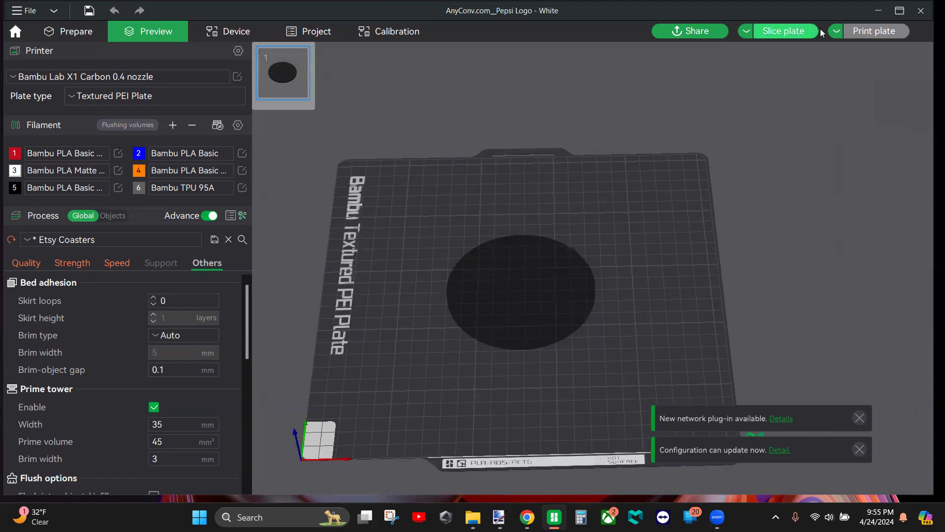
{"action": "left_click", "coordinate": [797, 36]}
{"action": "right_click_drag", "start_coordinate": [600, 269], "coordinate": [610, 246]}
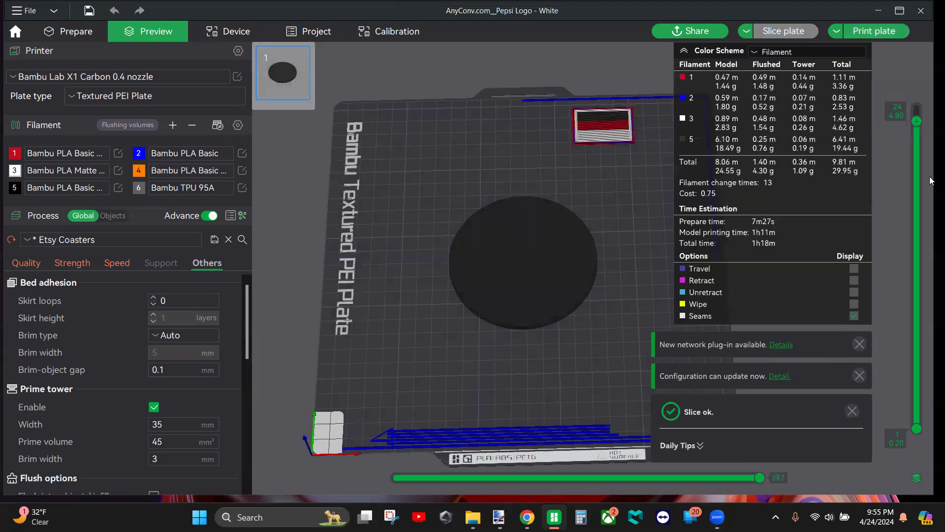
- Lower the sliced preview to layer 3 at 0.60 mm and inspect the coaster's coloured logo layer up close
{"action": "left_click_drag", "start_coordinate": [918, 123], "coordinate": [915, 322]}
{"action": "mouse_move", "coordinate": [917, 372]}
{"action": "left_mouse_down"}
{"action": "mouse_move", "coordinate": [924, 401]}
{"action": "mouse_move", "coordinate": [917, 370]}
{"action": "left_mouse_up"}
{"action": "scroll", "coordinate": [926, 270], "scroll_direction": "up", "scroll_amount": 20}
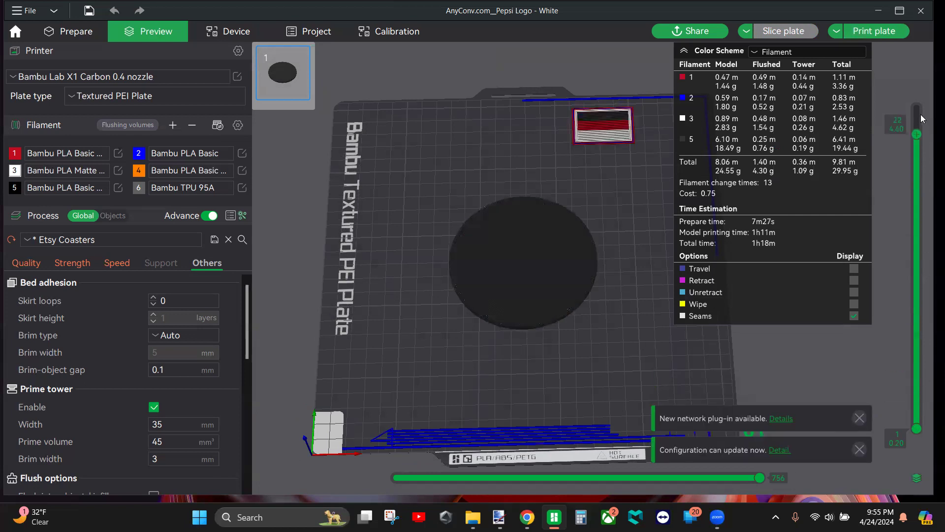
{"action": "left_click_drag", "start_coordinate": [909, 336], "coordinate": [905, 396]}
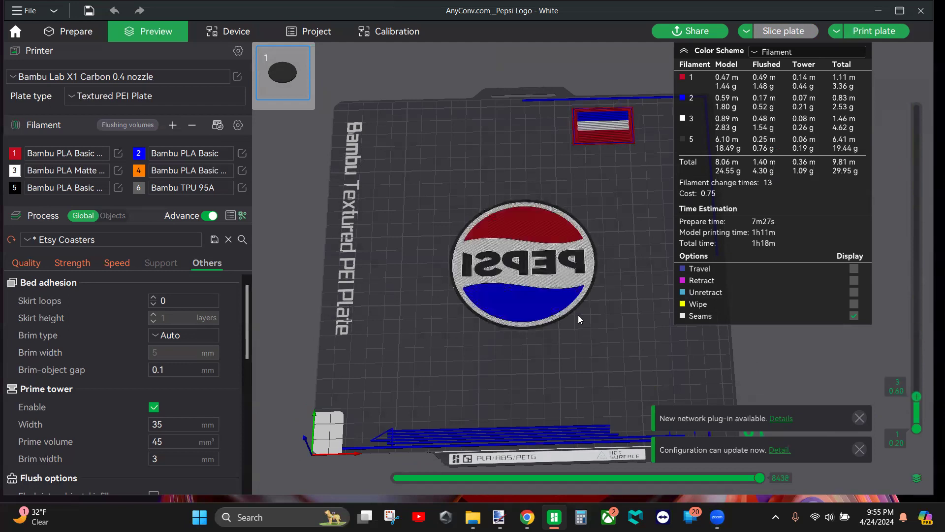
{"action": "scroll", "coordinate": [574, 286], "scroll_direction": "up", "scroll_amount": 6}
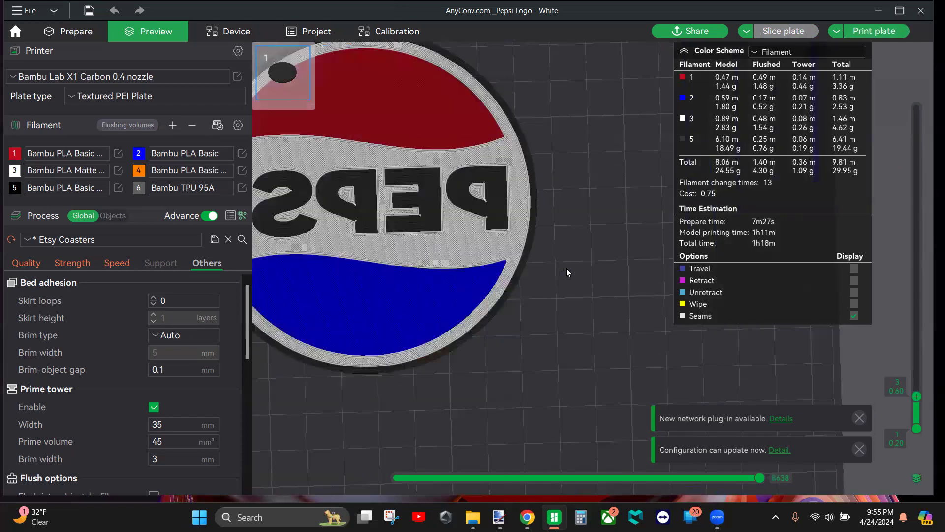
{"action": "scroll", "coordinate": [566, 268], "scroll_direction": "up", "scroll_amount": 3}
{"action": "scroll", "coordinate": [552, 238], "scroll_direction": "down", "scroll_amount": 2}
{"action": "right_click_drag", "start_coordinate": [466, 281], "coordinate": [591, 319]}
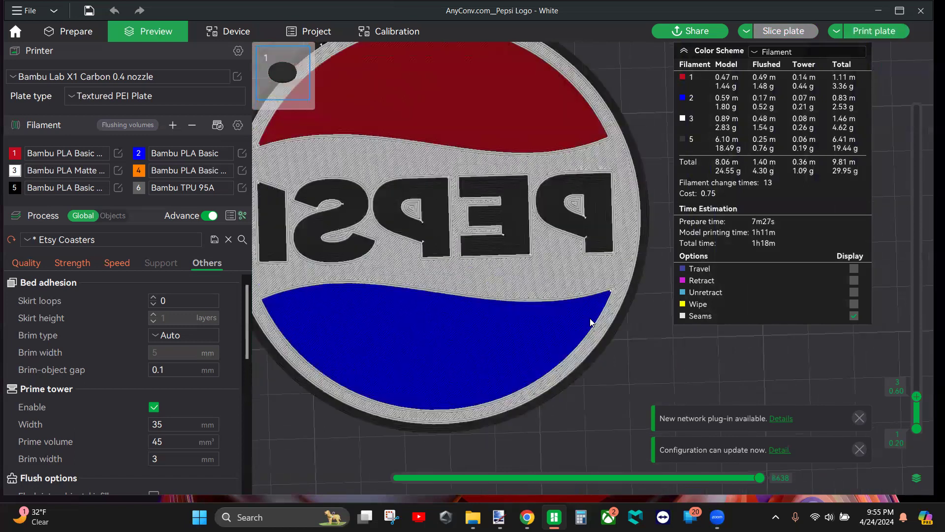
{"action": "scroll", "coordinate": [590, 319], "scroll_direction": "down", "scroll_amount": 1}
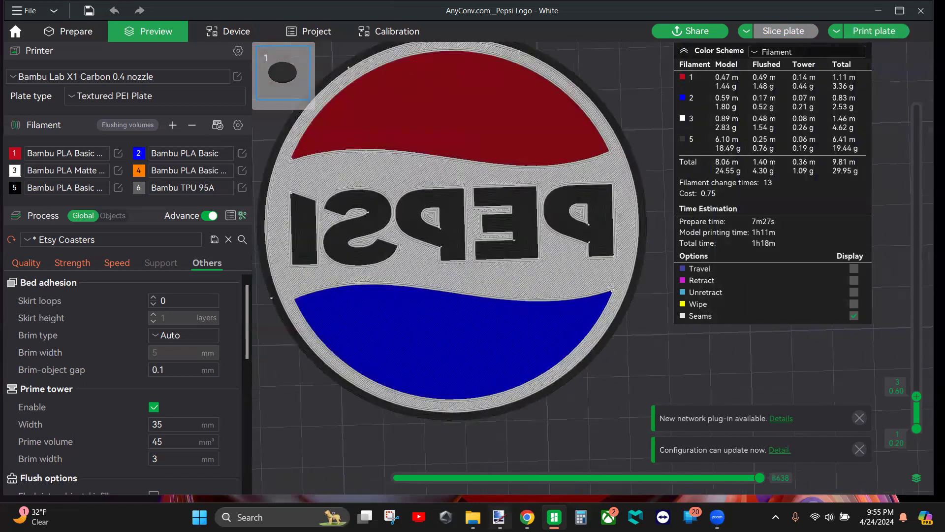
- Switch to paint.net and display only the White layer by hiding the Shape - Black layer
{"action": "key", "text": "alt+Tab"}
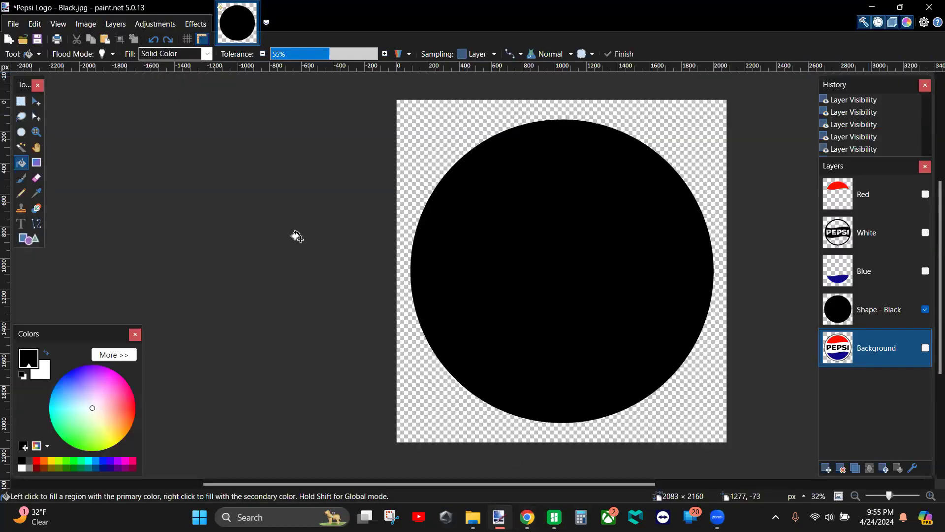
{"action": "left_click", "coordinate": [926, 233]}
{"action": "left_click", "coordinate": [925, 309]}
{"action": "scroll", "coordinate": [554, 350], "scroll_direction": "up", "scroll_amount": 4}
{"action": "scroll", "coordinate": [553, 349], "scroll_direction": "down", "scroll_amount": 2}
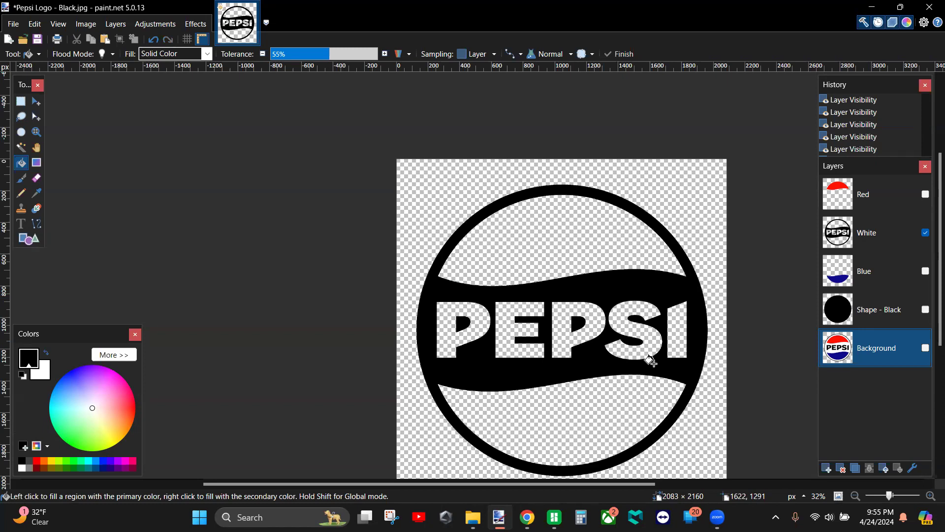
- Show the Blue and Red layers with White, compare the logo with and without Shape - Black, and return to Bambu Studio
{"action": "left_click", "coordinate": [926, 271]}
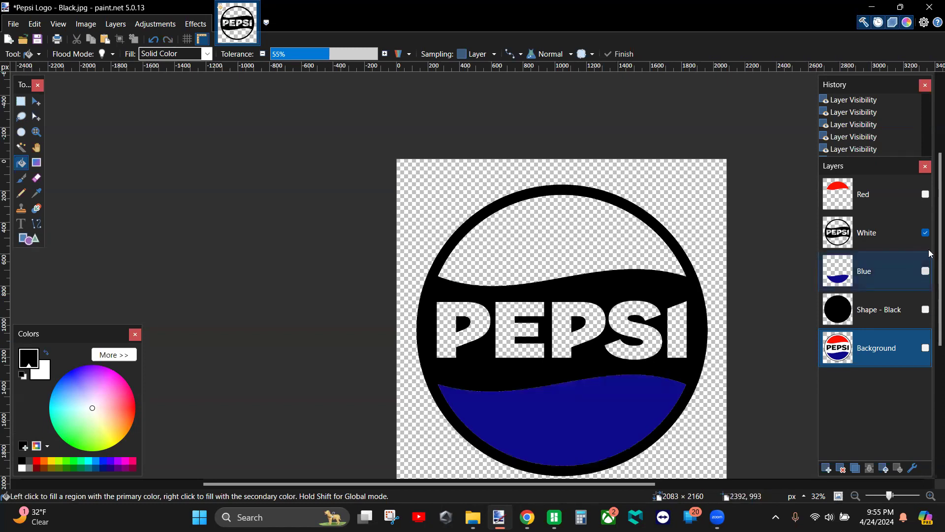
{"action": "left_click", "coordinate": [925, 194]}
{"action": "left_click", "coordinate": [925, 310]}
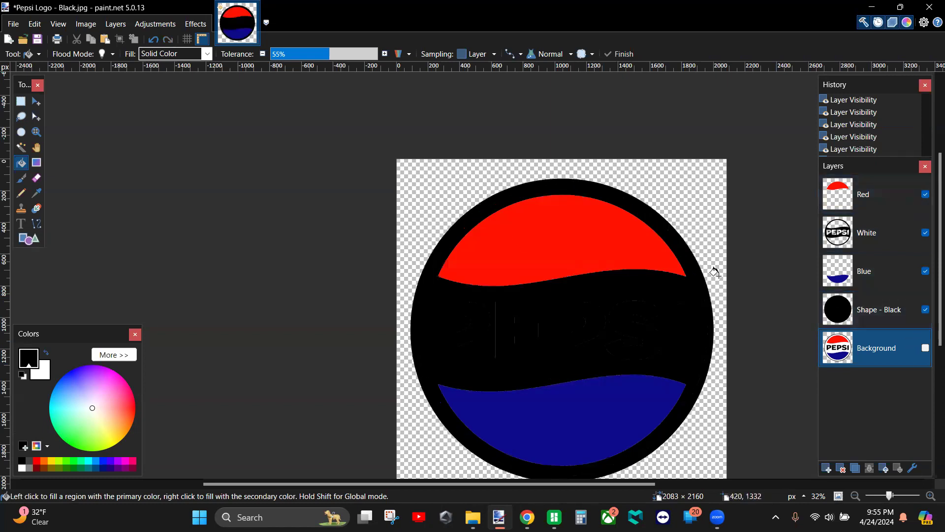
{"action": "left_click", "coordinate": [925, 309]}
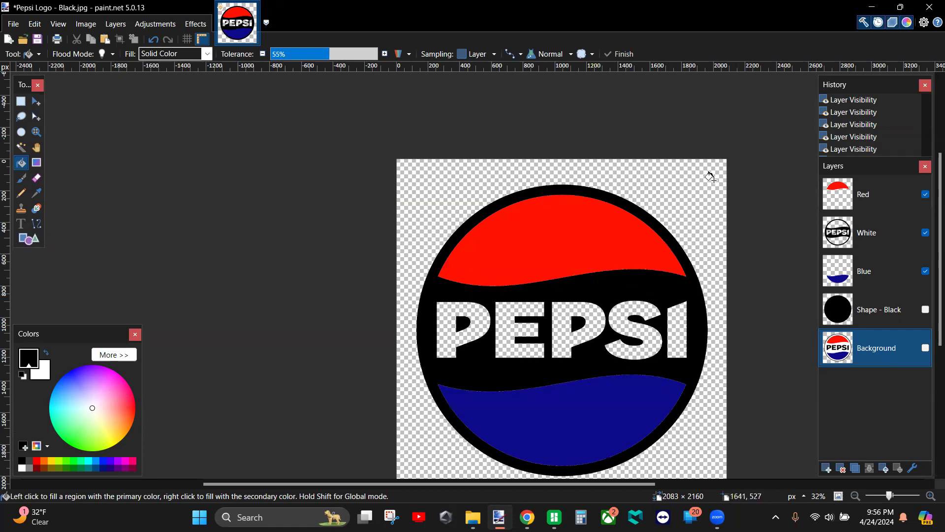
{"action": "left_click", "coordinate": [873, 7]}
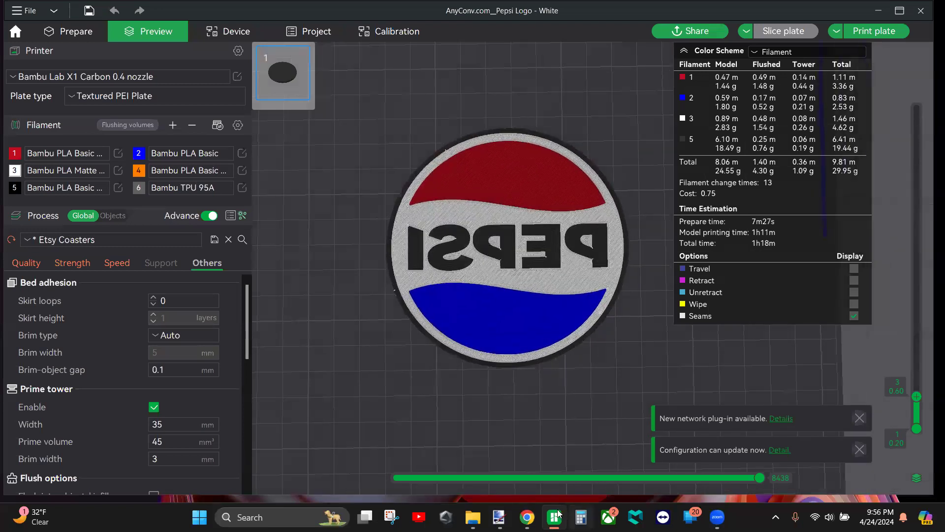
{"action": "mouse_move", "coordinate": [555, 516]}
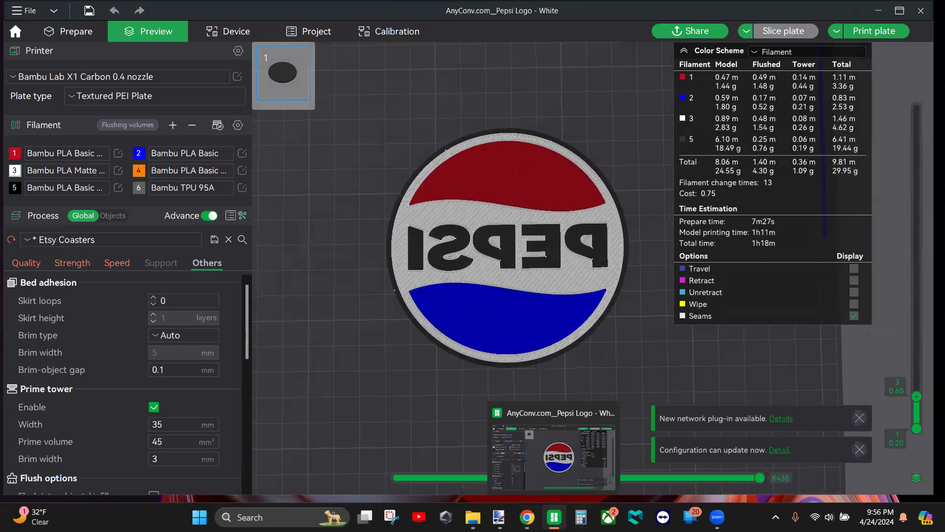